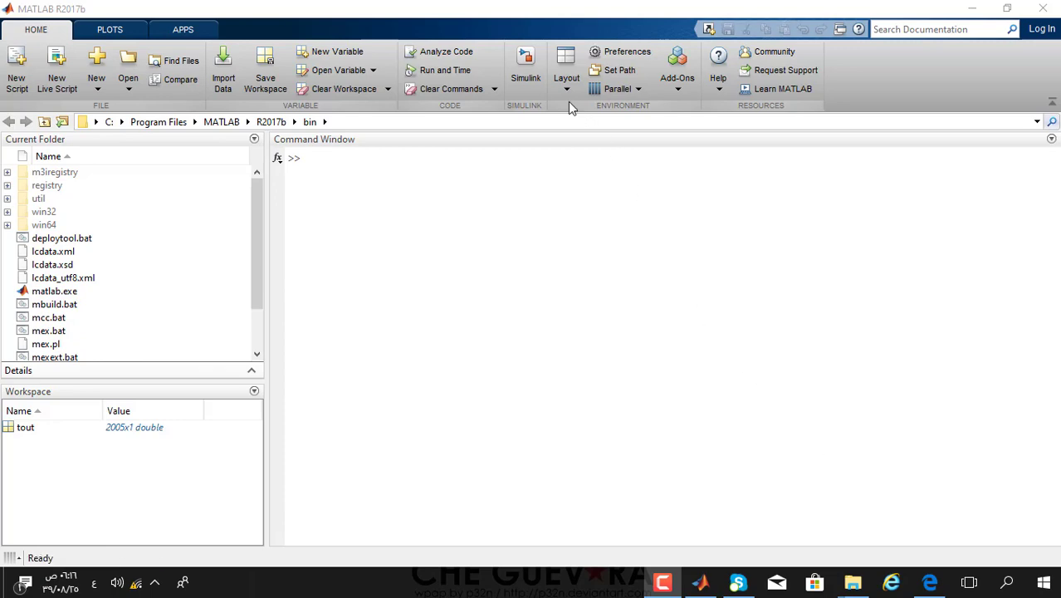
- Launch Simulink from MATLAB's Home tab and create a Blank Model
{"action": "left_click", "coordinate": [526, 66]}
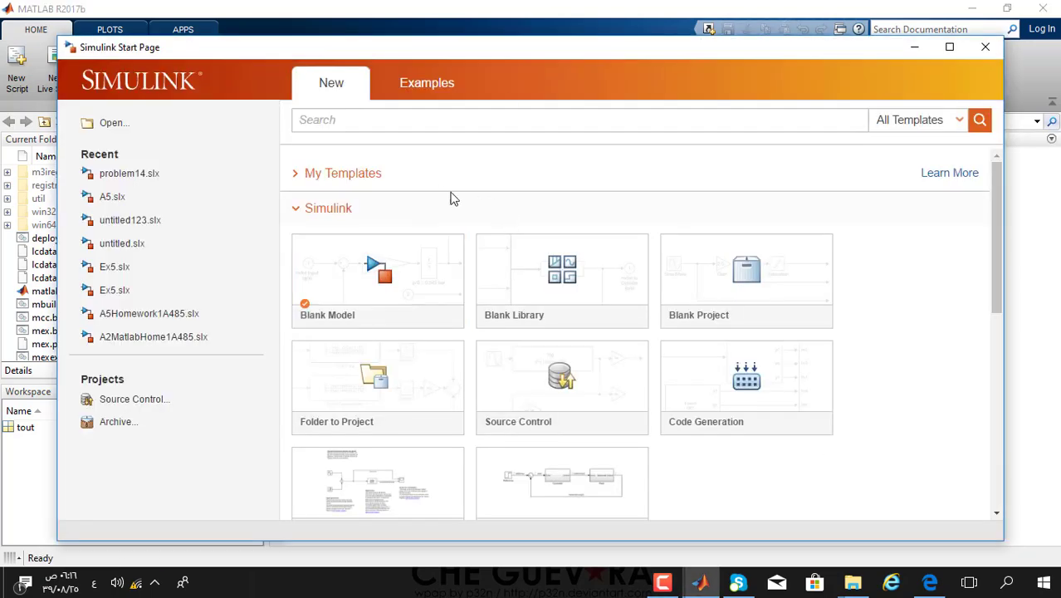
{"action": "left_click", "coordinate": [434, 255]}
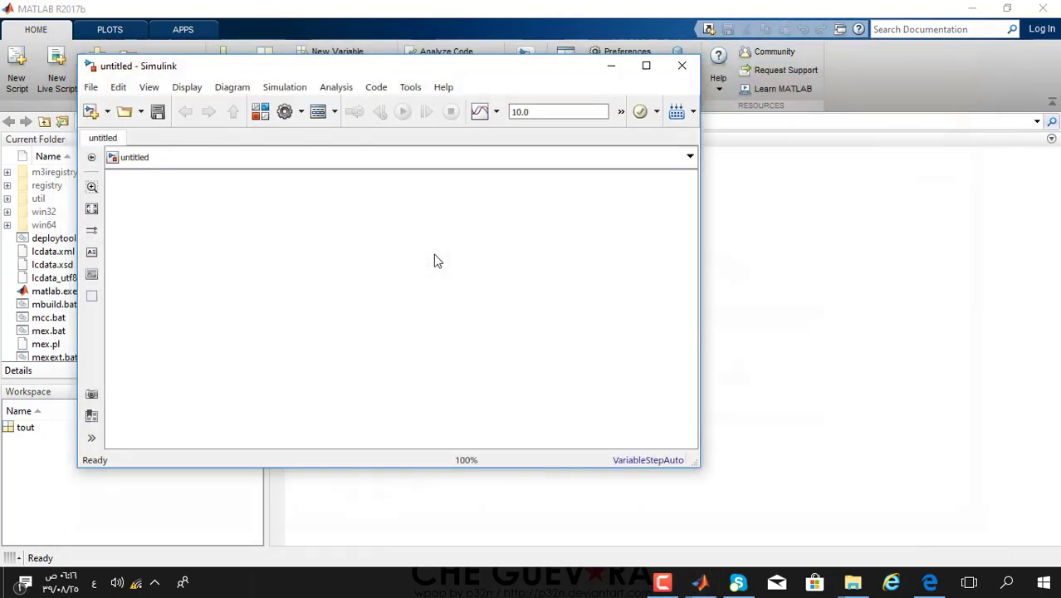
- Maximise the model and drag powergui from Simscape Power Systems Specialized Technology Fundamental Blocks to the top-left
{"action": "double_click", "coordinate": [459, 66]}
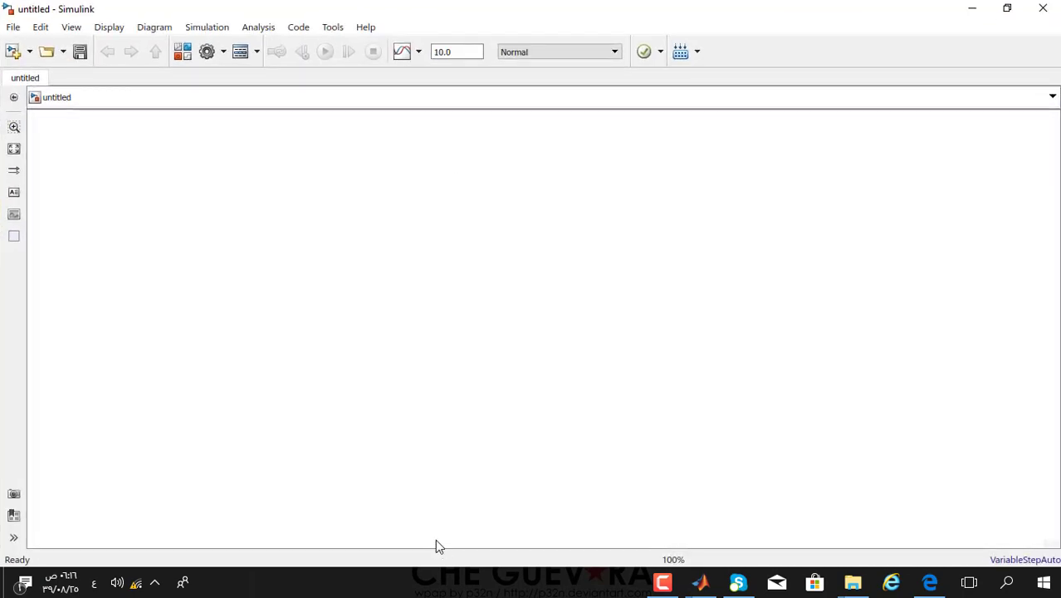
{"action": "left_click", "coordinate": [183, 52]}
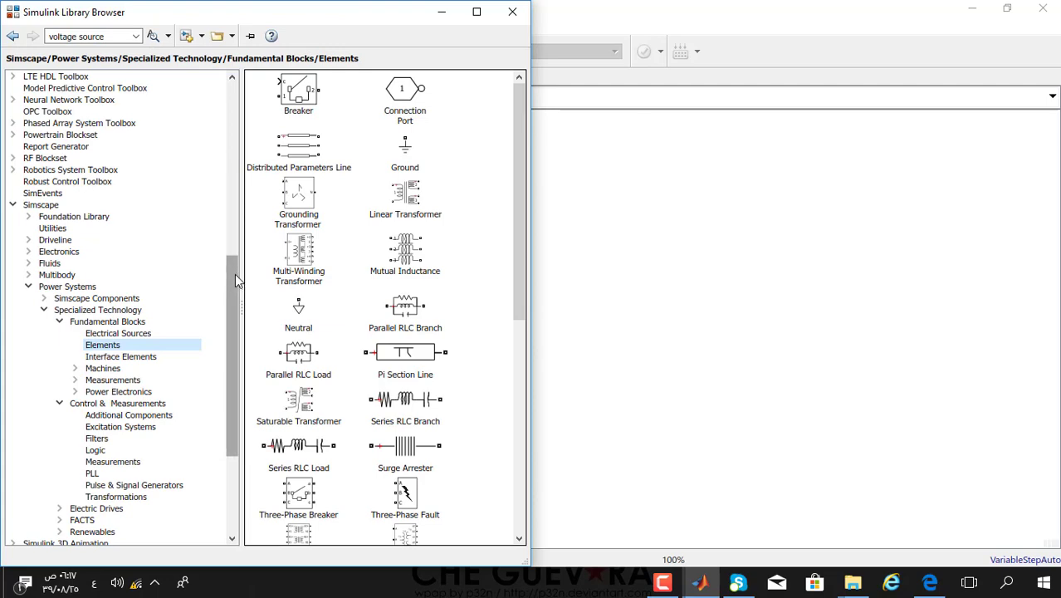
{"action": "left_click_drag", "start_coordinate": [235, 274], "coordinate": [234, 207]}
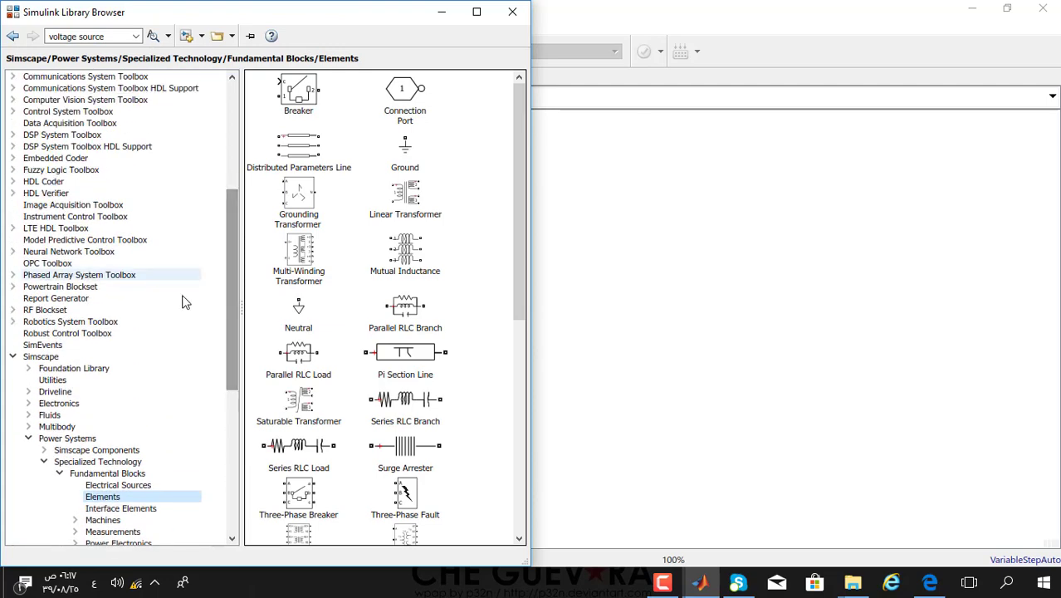
{"action": "left_click", "coordinate": [57, 358]}
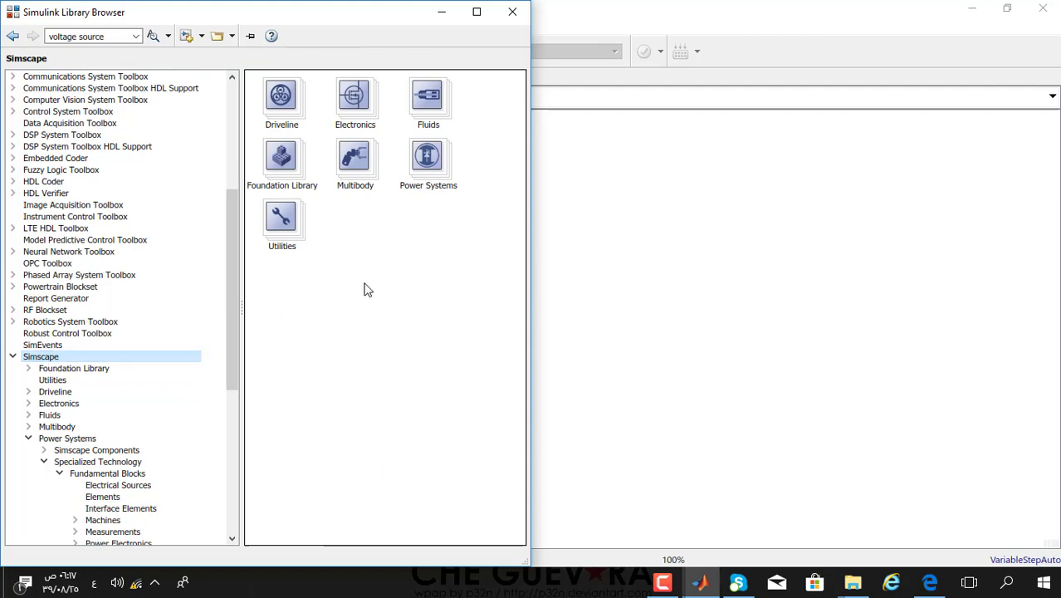
{"action": "double_click", "coordinate": [426, 169]}
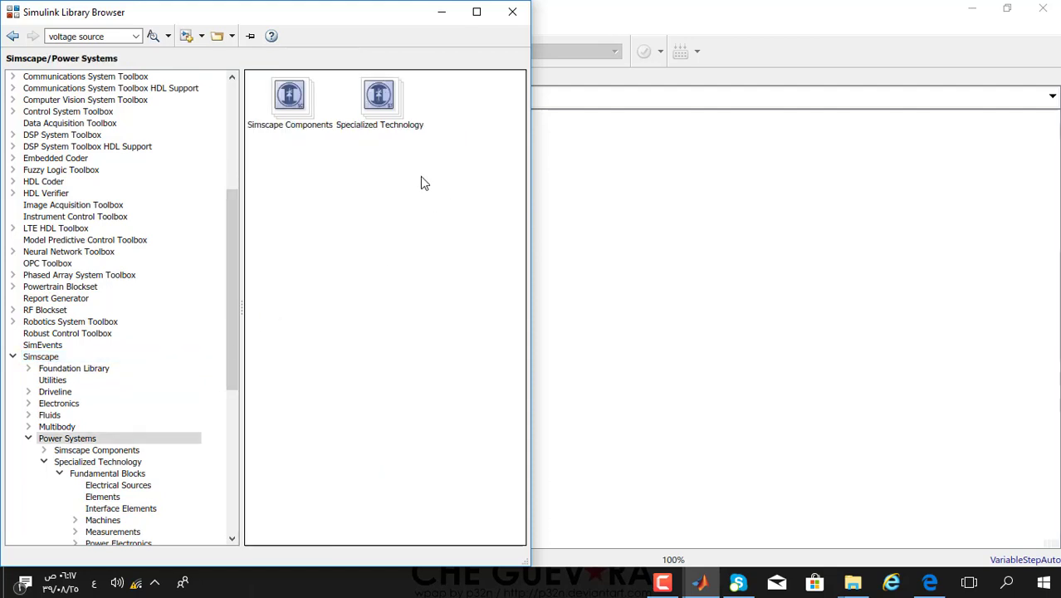
{"action": "double_click", "coordinate": [385, 95]}
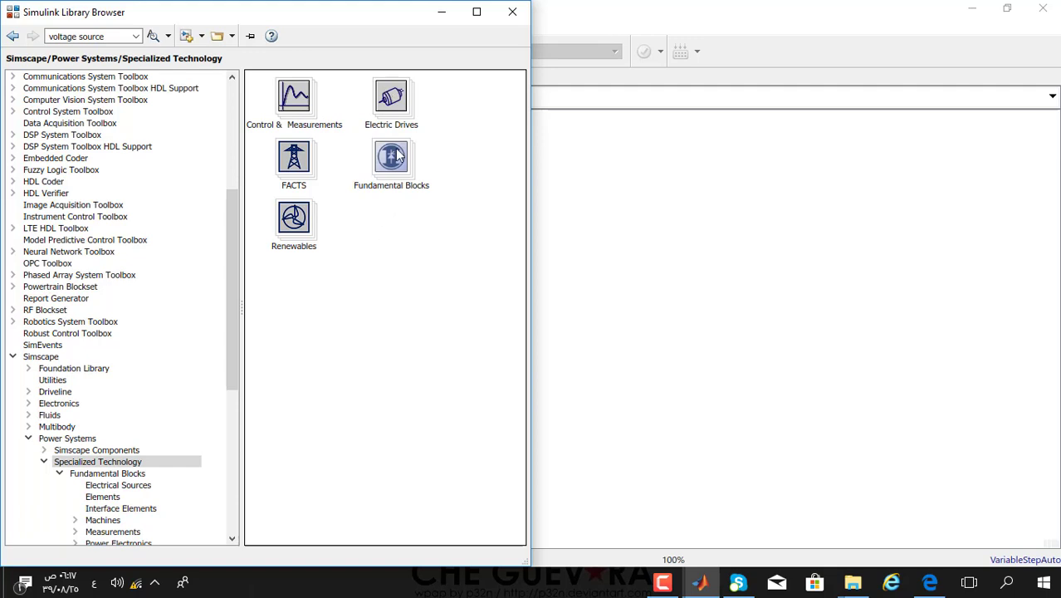
{"action": "double_click", "coordinate": [391, 157]}
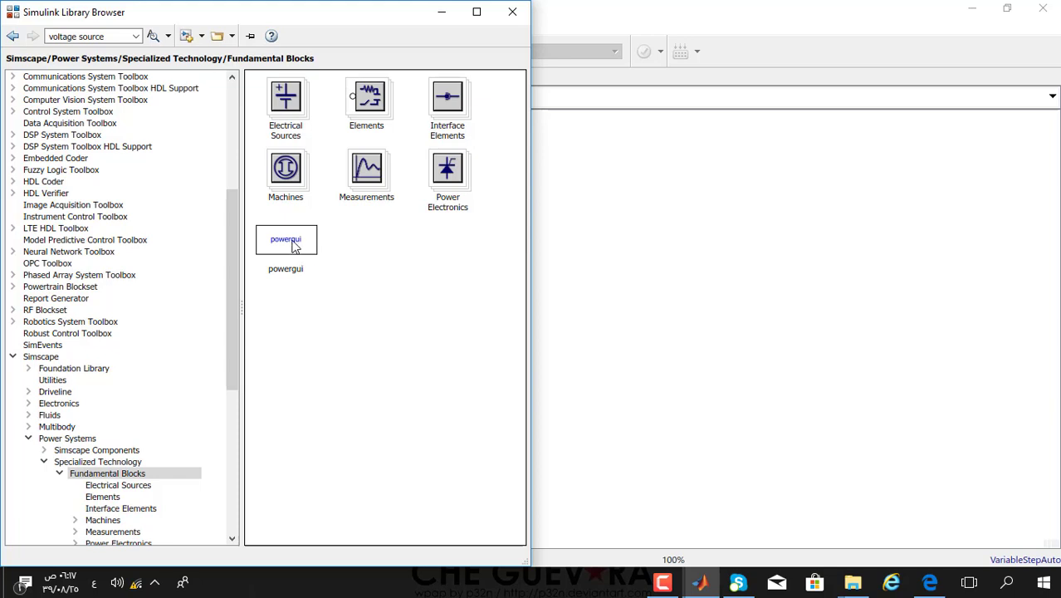
{"action": "left_click_drag", "start_coordinate": [291, 246], "coordinate": [130, 186]}
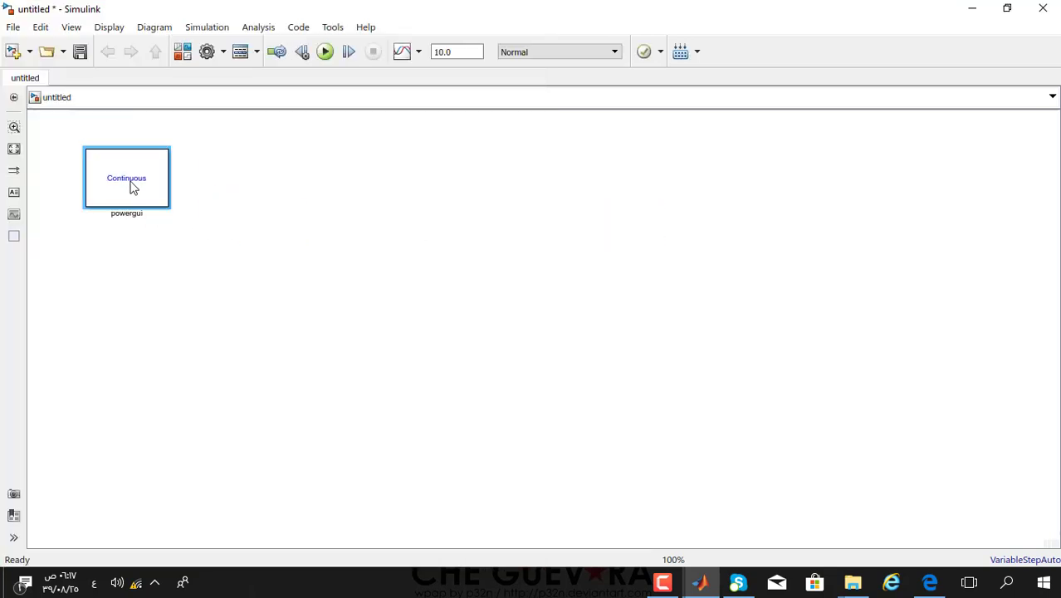
- Drag a Three-Phase Programmable Voltage Source from Electrical Sources to the canvas centre
{"action": "mouse_move", "coordinate": [700, 581]}
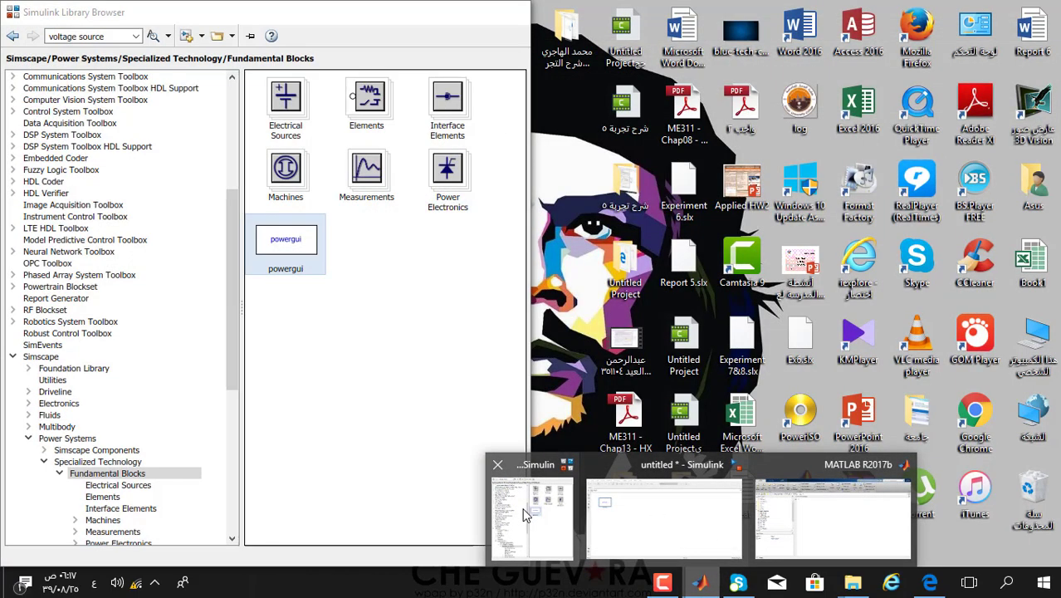
{"action": "left_click", "coordinate": [523, 515]}
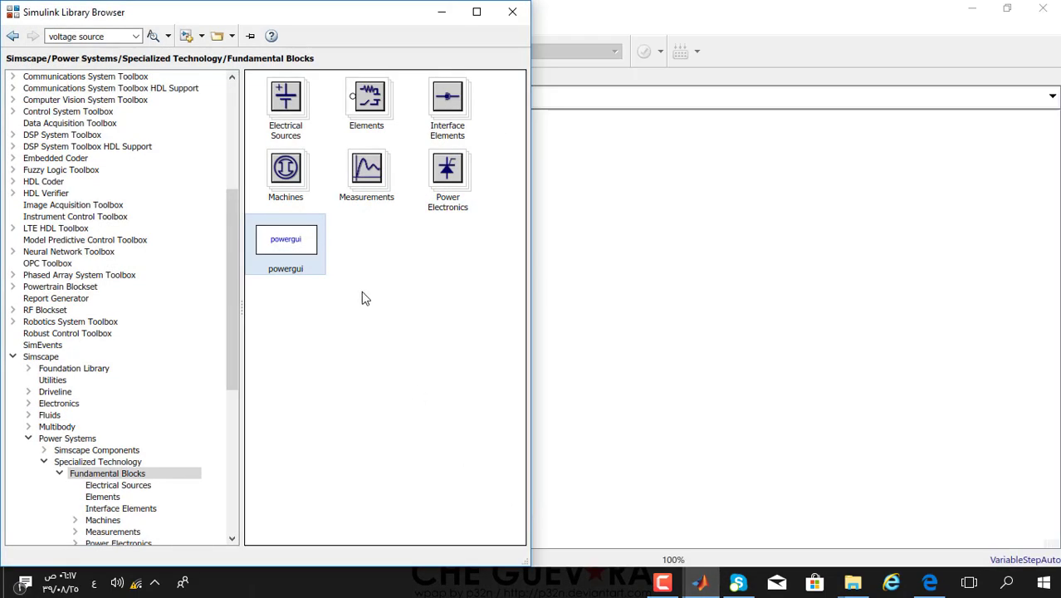
{"action": "double_click", "coordinate": [308, 109]}
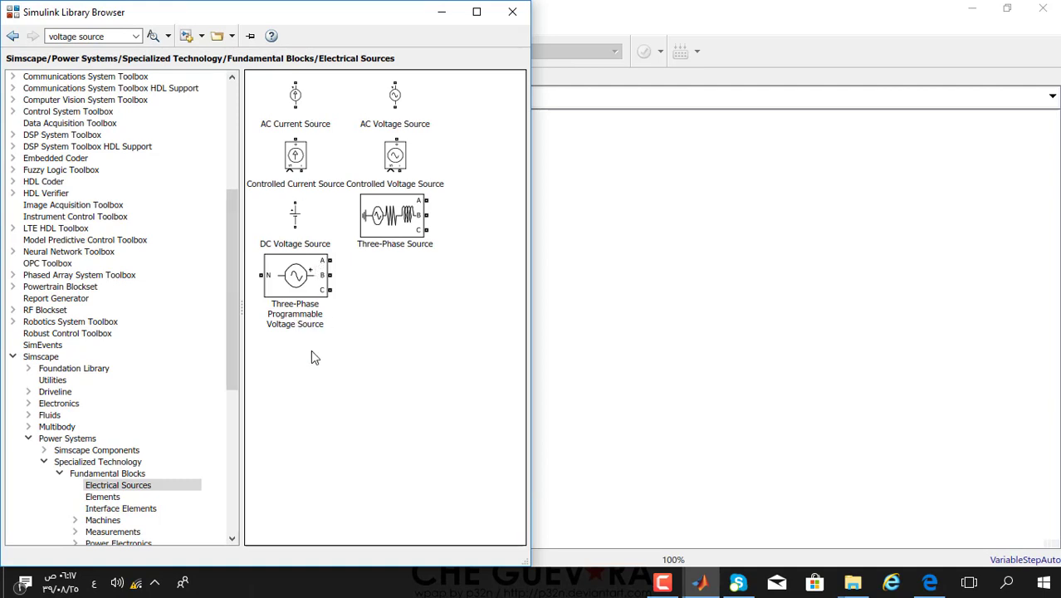
{"action": "left_click_drag", "start_coordinate": [297, 279], "coordinate": [600, 311]}
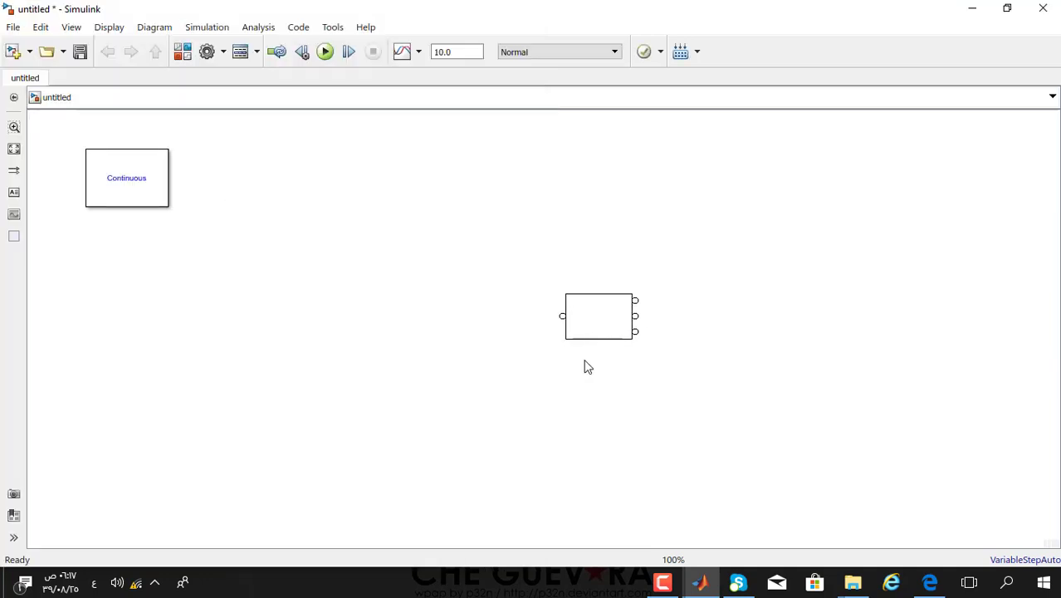
{"action": "left_click_drag", "start_coordinate": [587, 367], "coordinate": [412, 311]}
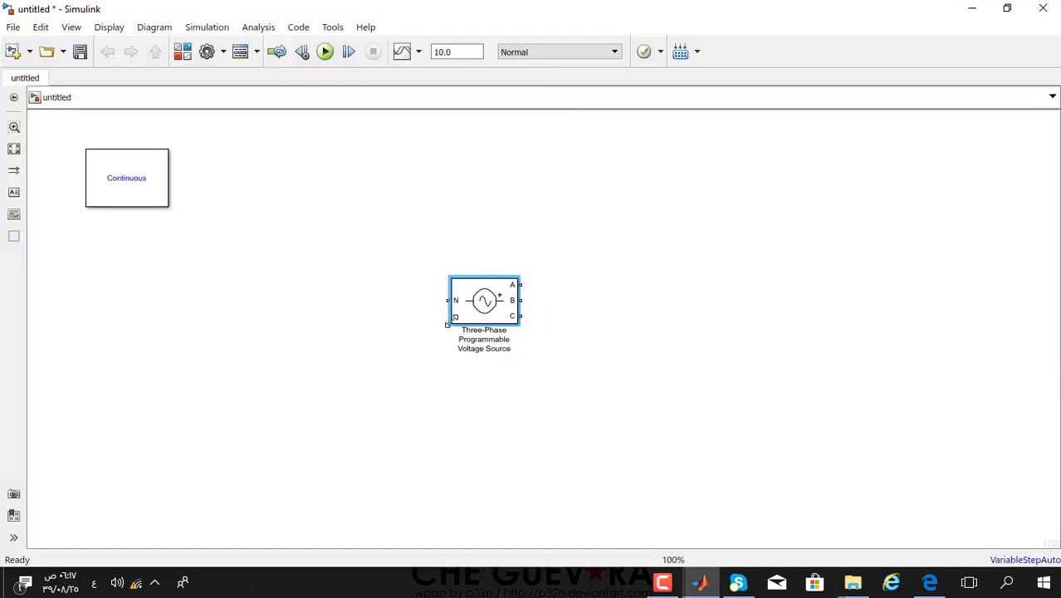
- Add a Ground block and a Three-Phase Transformer (Two Windings) from the Elements library
{"action": "left_click", "coordinate": [178, 54]}
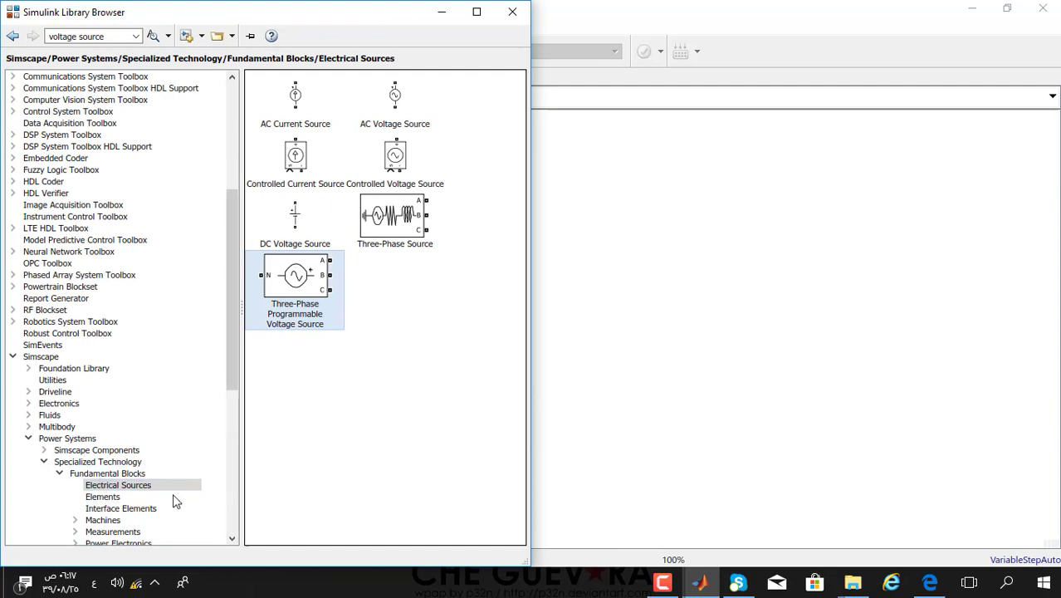
{"action": "left_click", "coordinate": [108, 474]}
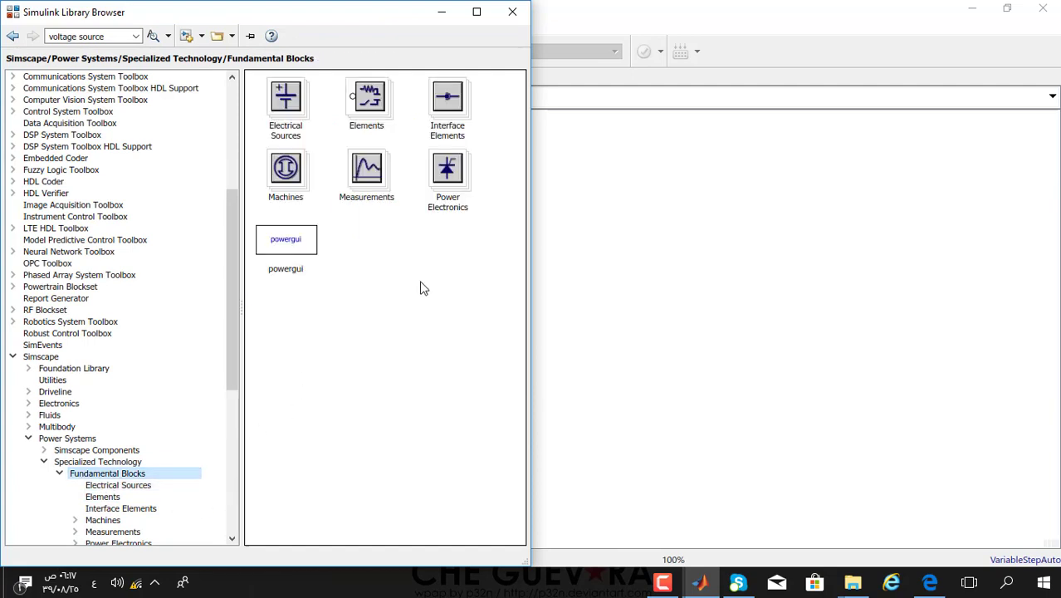
{"action": "double_click", "coordinate": [381, 128]}
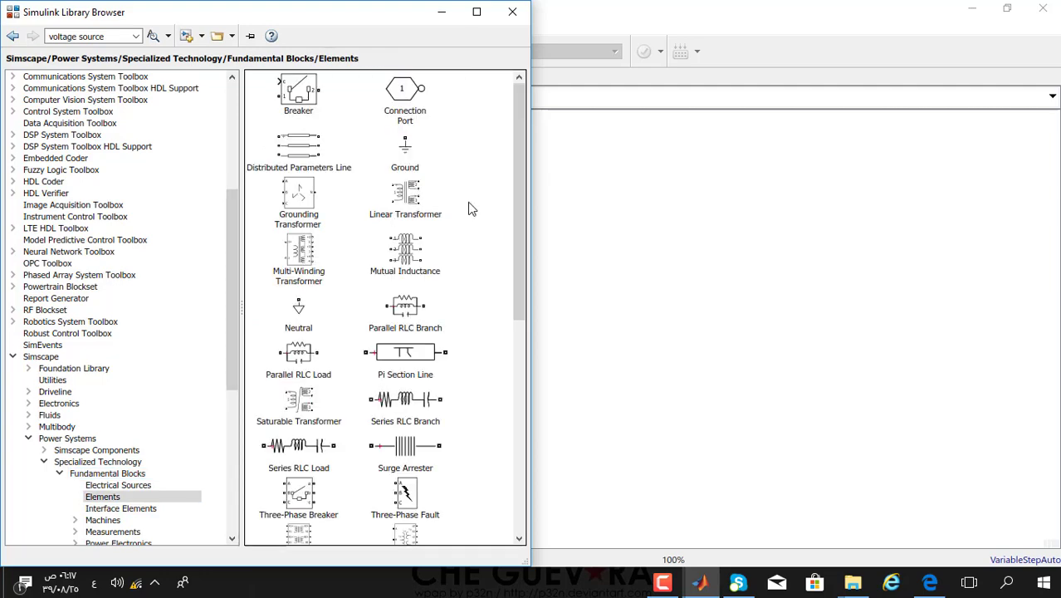
{"action": "left_click_drag", "start_coordinate": [403, 151], "coordinate": [514, 398]}
{"action": "left_click", "coordinate": [189, 48]}
{"action": "left_click_drag", "start_coordinate": [297, 513], "coordinate": [644, 299]}
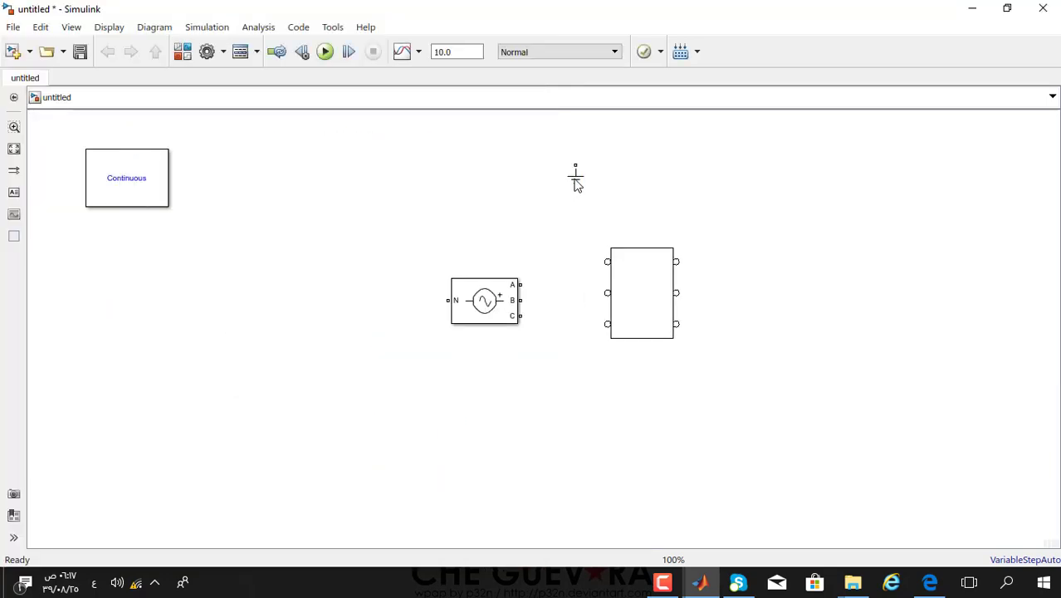
- Enlarge the source, ground its N terminal, and wire phases A and B to the transformer
{"action": "left_click_drag", "start_coordinate": [575, 178], "coordinate": [236, 407]}
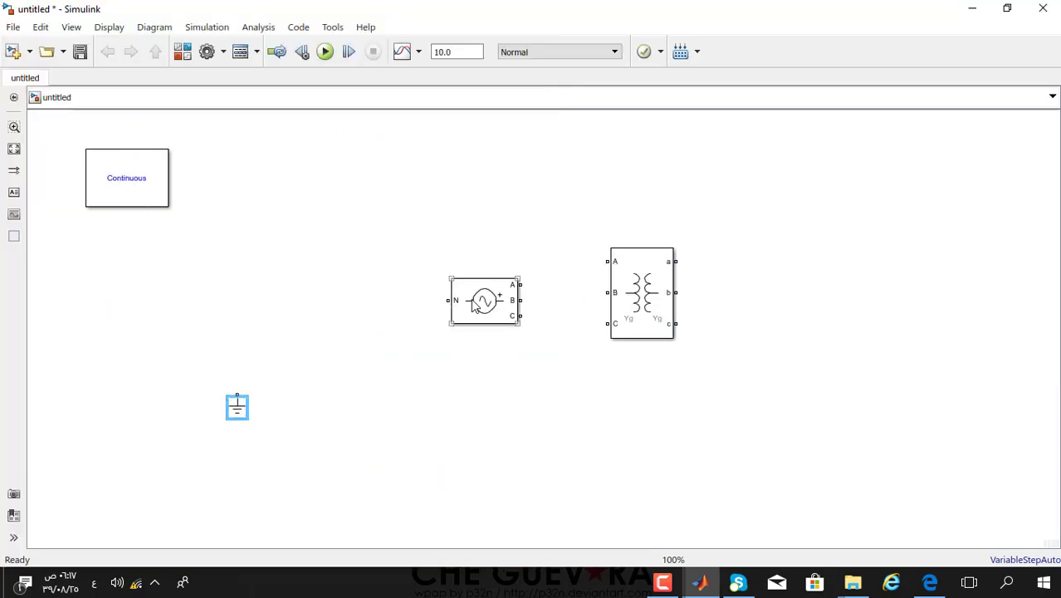
{"action": "mouse_move", "coordinate": [474, 305]}
{"action": "left_mouse_down"}
{"action": "mouse_move", "coordinate": [338, 305]}
{"action": "mouse_move", "coordinate": [244, 363]}
{"action": "mouse_move", "coordinate": [236, 396]}
{"action": "left_mouse_up"}
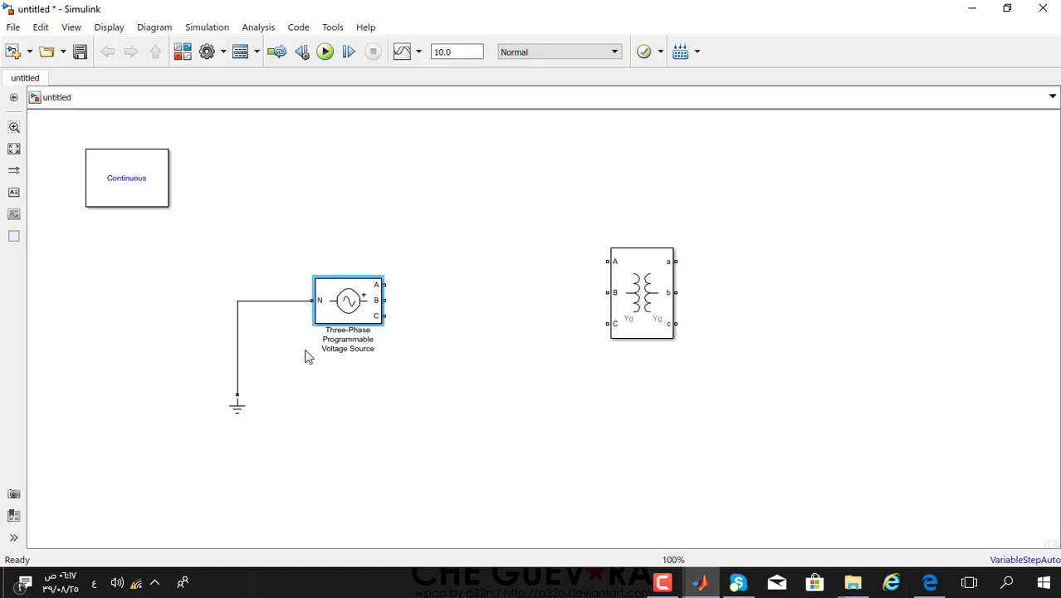
{"action": "left_click_drag", "start_coordinate": [382, 324], "coordinate": [348, 304]}
{"action": "left_click_drag", "start_coordinate": [398, 269], "coordinate": [604, 263]}
{"action": "left_click_drag", "start_coordinate": [397, 300], "coordinate": [641, 300]}
{"action": "left_click", "coordinate": [641, 292]}
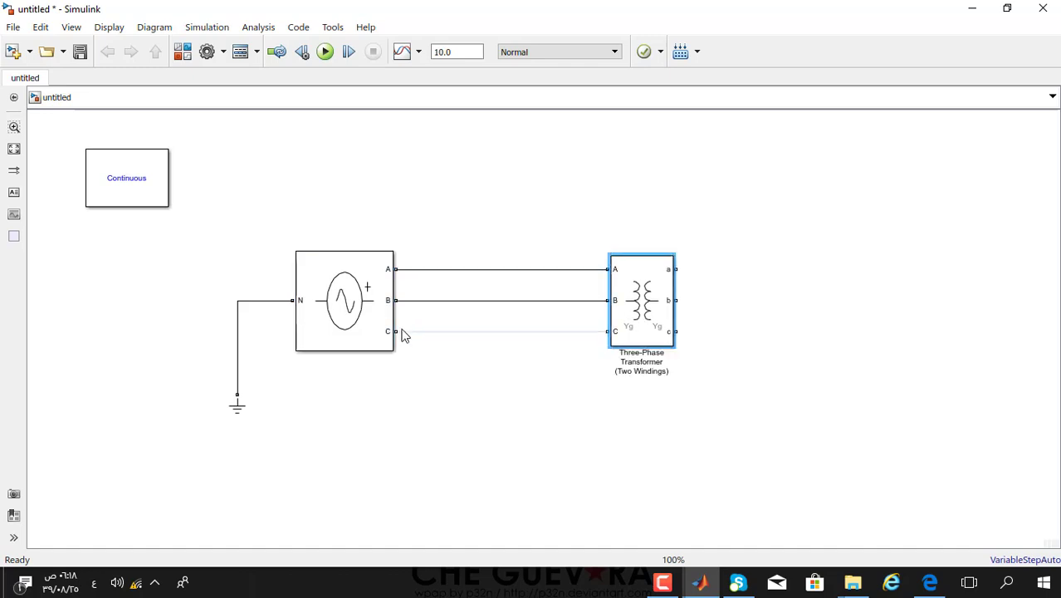
- Wire source phase C to the transformer and add a Voltage Measurement block beside its output
{"action": "left_click", "coordinate": [403, 335]}
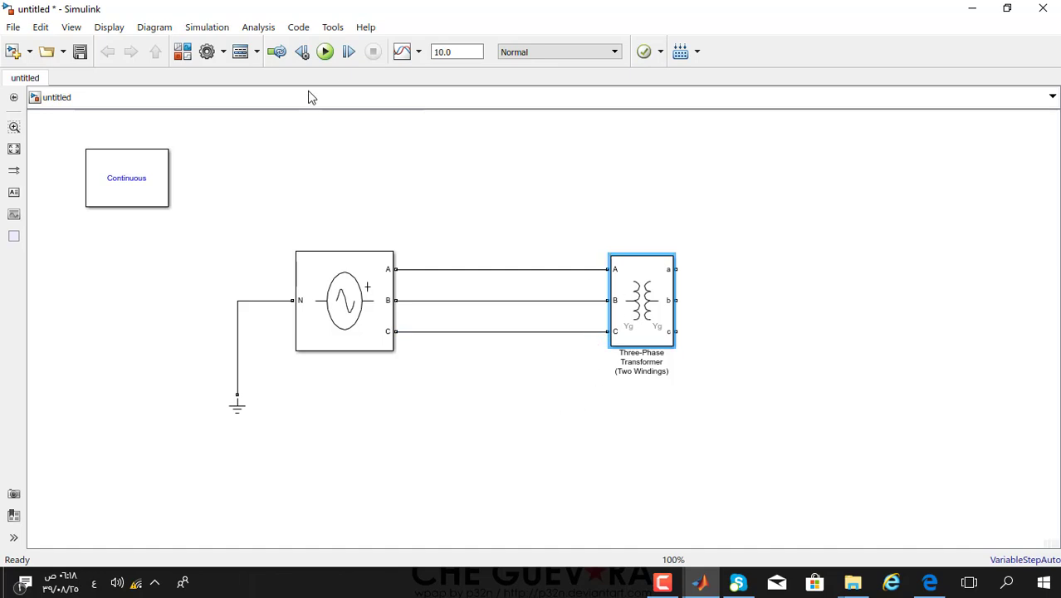
{"action": "left_click", "coordinate": [183, 52]}
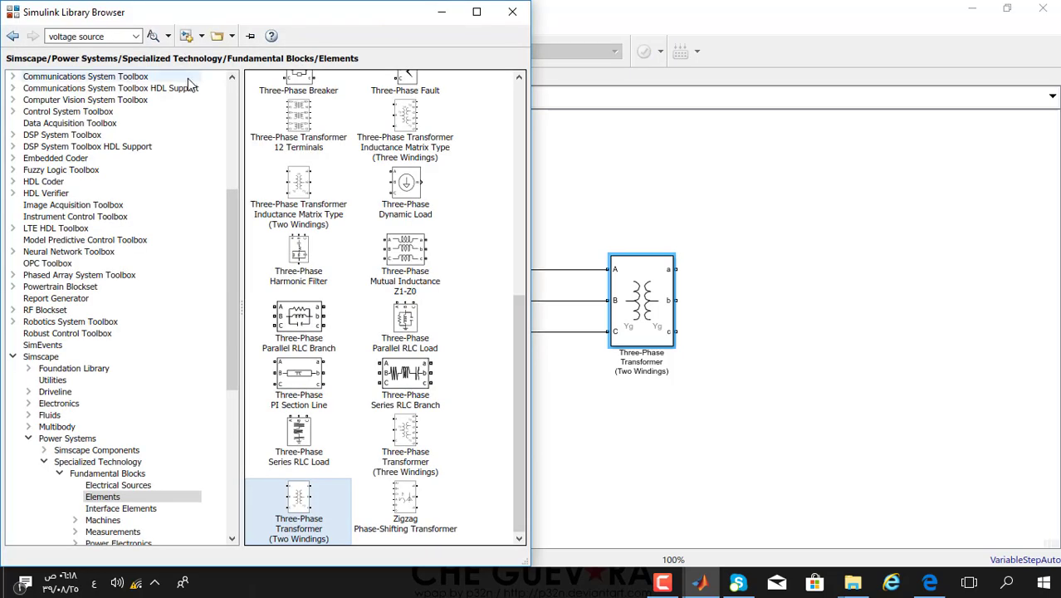
{"action": "left_click", "coordinate": [12, 36]}
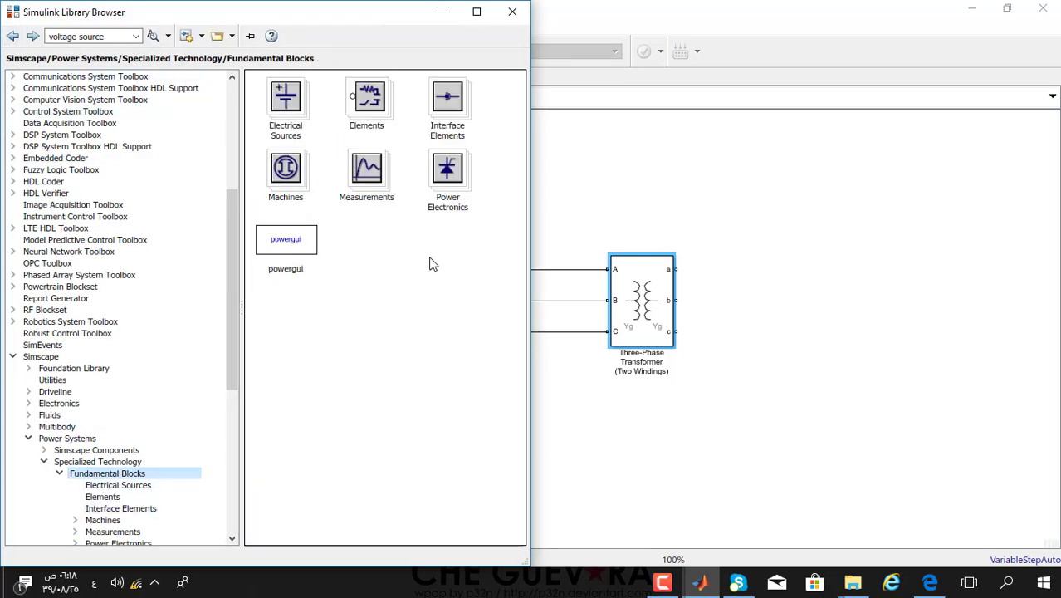
{"action": "double_click", "coordinate": [378, 191]}
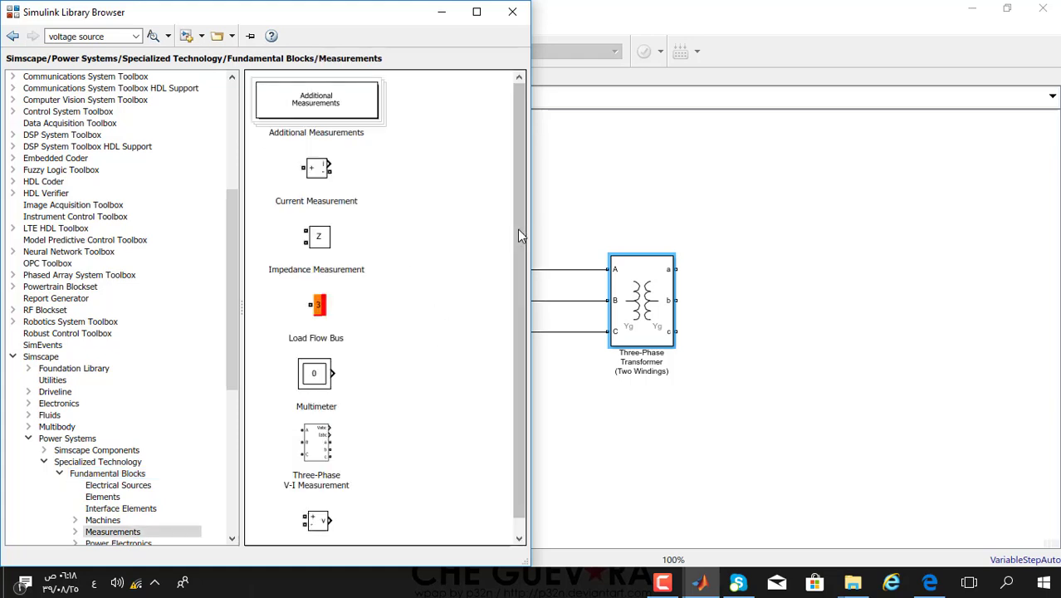
{"action": "left_click_drag", "start_coordinate": [518, 229], "coordinate": [518, 278]}
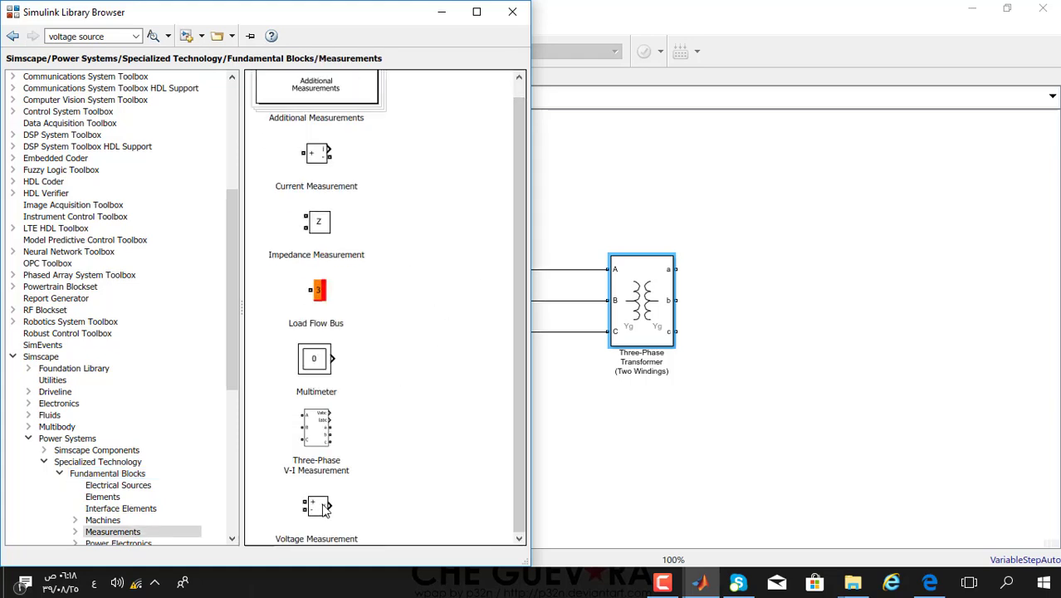
{"action": "left_click_drag", "start_coordinate": [324, 508], "coordinate": [826, 281]}
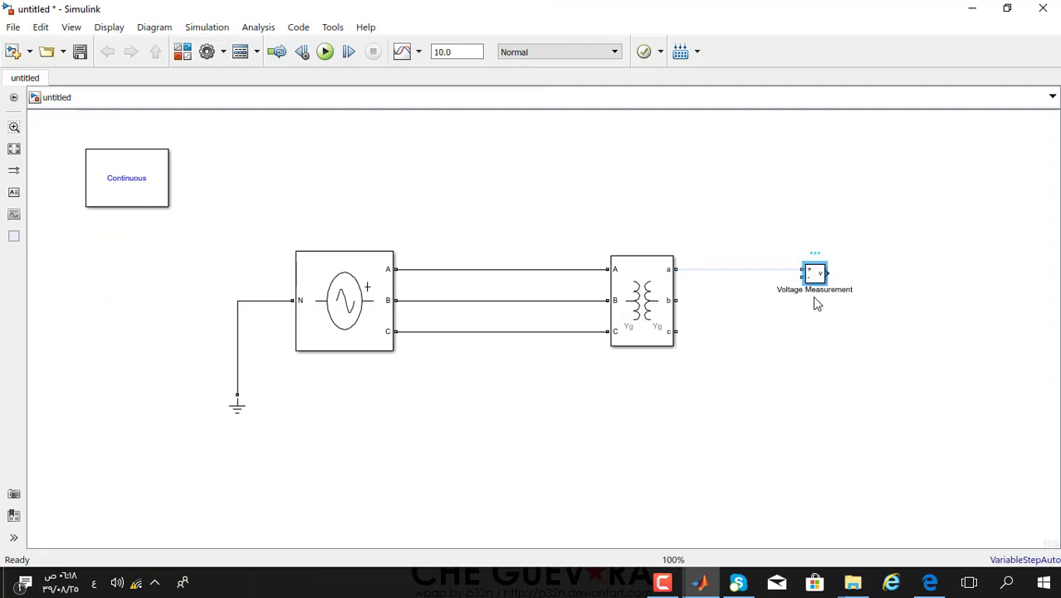
- Copy and paste the Voltage Measurement block, lining the copies up beside transformer outputs a, b, c
{"action": "key", "text": "ctrl+c"}
{"action": "left_click", "coordinate": [822, 325]}
{"action": "key", "text": "ctrl+v"}
{"action": "left_click_drag", "start_coordinate": [828, 331], "coordinate": [818, 304]}
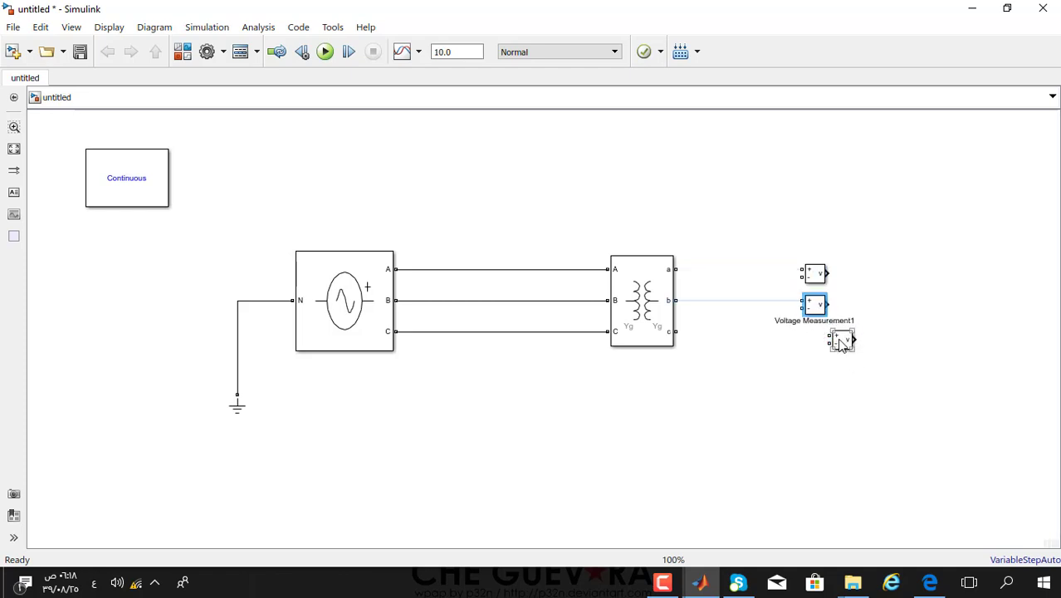
{"action": "left_click_drag", "start_coordinate": [840, 342], "coordinate": [789, 338]}
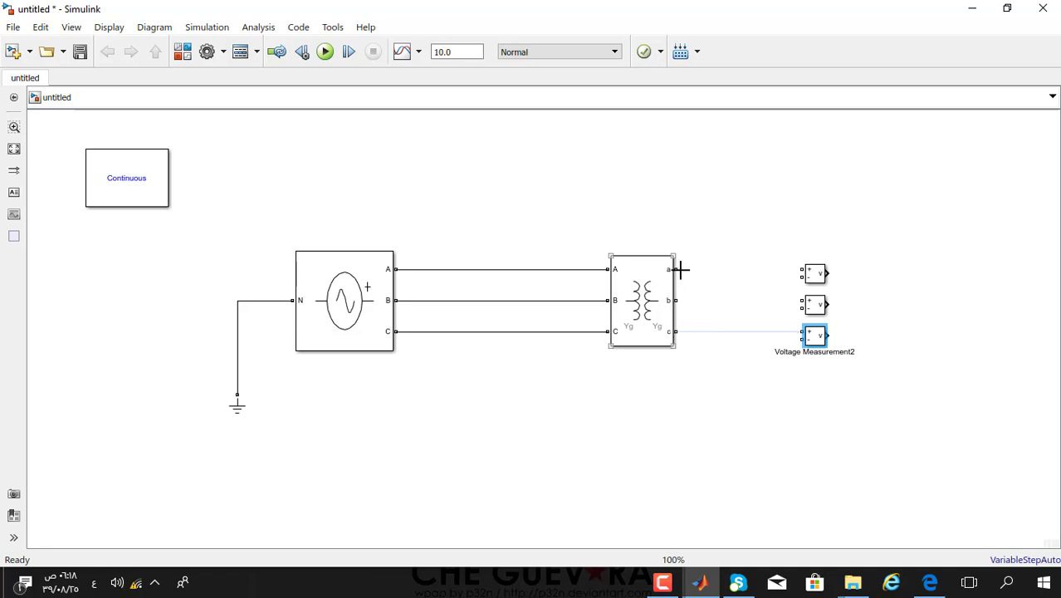
- Wire the measurement blocks' + and − inputs across transformer output pairs a-b and a-c
{"action": "left_click_drag", "start_coordinate": [676, 270], "coordinate": [802, 270]}
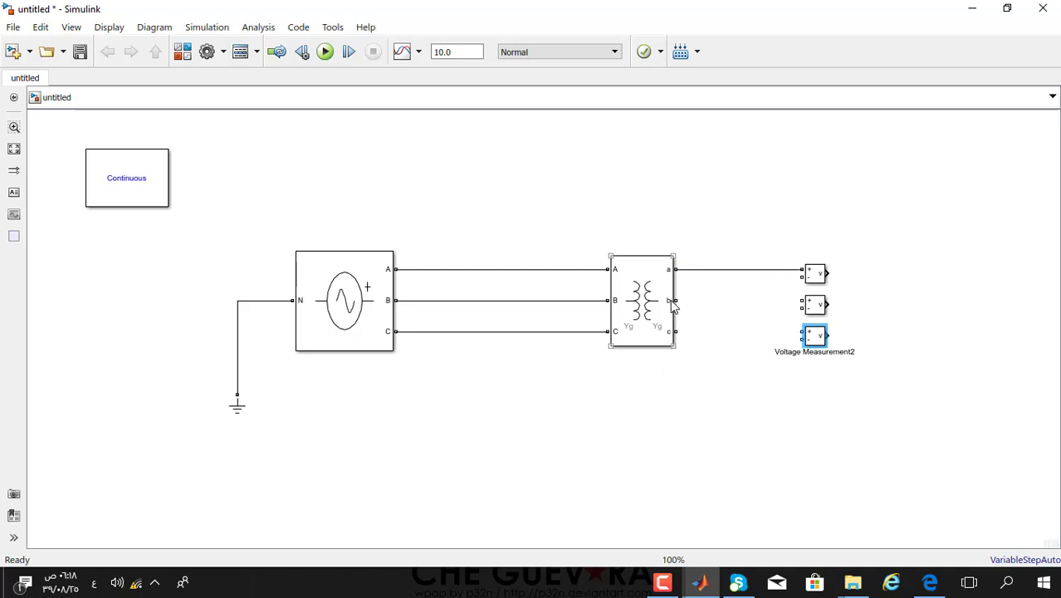
{"action": "left_click_drag", "start_coordinate": [677, 301], "coordinate": [676, 331]}
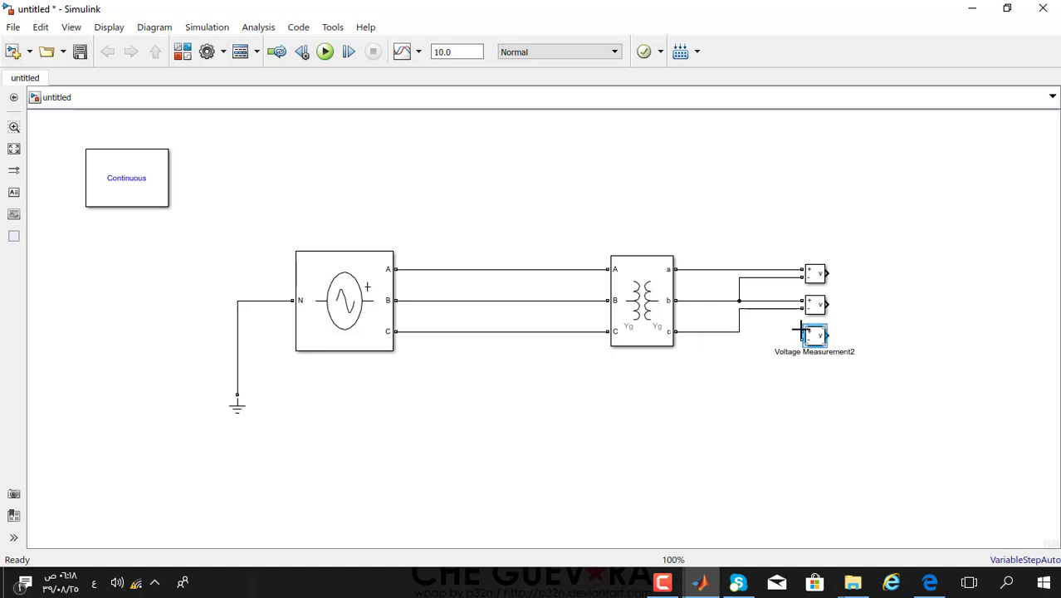
{"action": "left_click_drag", "start_coordinate": [803, 330], "coordinate": [700, 270]}
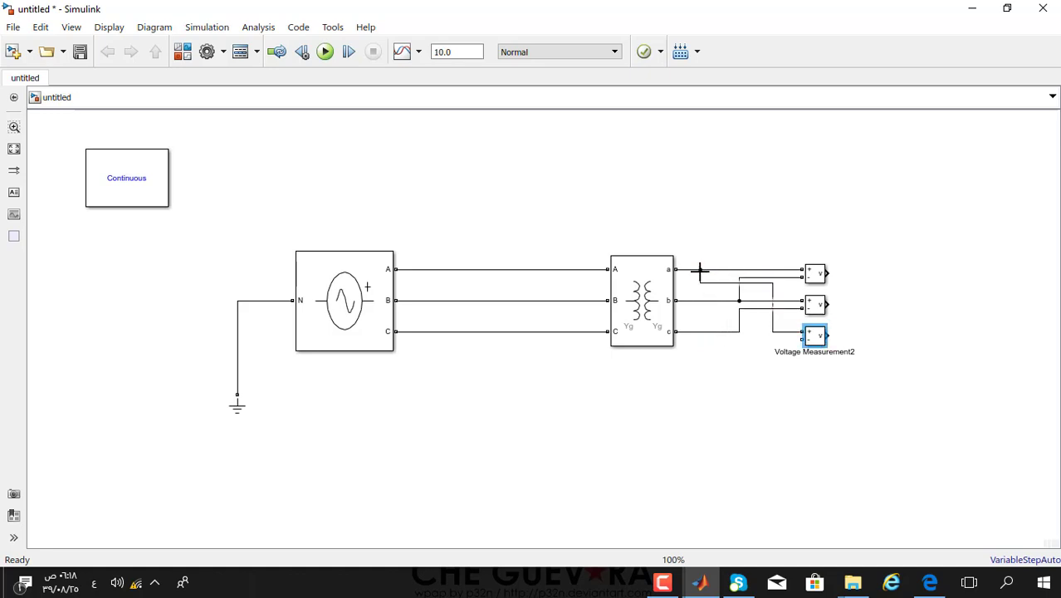
{"action": "left_click", "coordinate": [773, 299]}
{"action": "left_click_drag", "start_coordinate": [772, 302], "coordinate": [707, 316]}
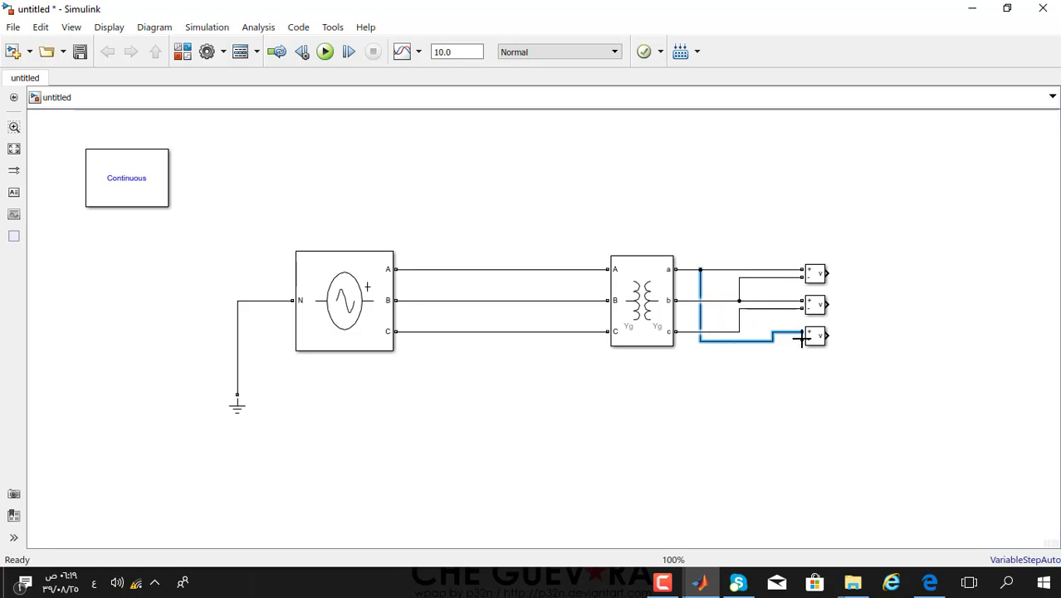
{"action": "mouse_move", "coordinate": [798, 338]}
{"action": "left_mouse_down"}
{"action": "mouse_move", "coordinate": [702, 351]}
{"action": "mouse_move", "coordinate": [685, 348]}
{"action": "mouse_move", "coordinate": [685, 332]}
{"action": "mouse_move", "coordinate": [697, 385]}
{"action": "mouse_move", "coordinate": [684, 348]}
{"action": "mouse_move", "coordinate": [692, 334]}
{"action": "mouse_move", "coordinate": [761, 324]}
{"action": "mouse_move", "coordinate": [739, 326]}
{"action": "left_mouse_up"}
{"action": "left_click", "coordinate": [816, 377]}
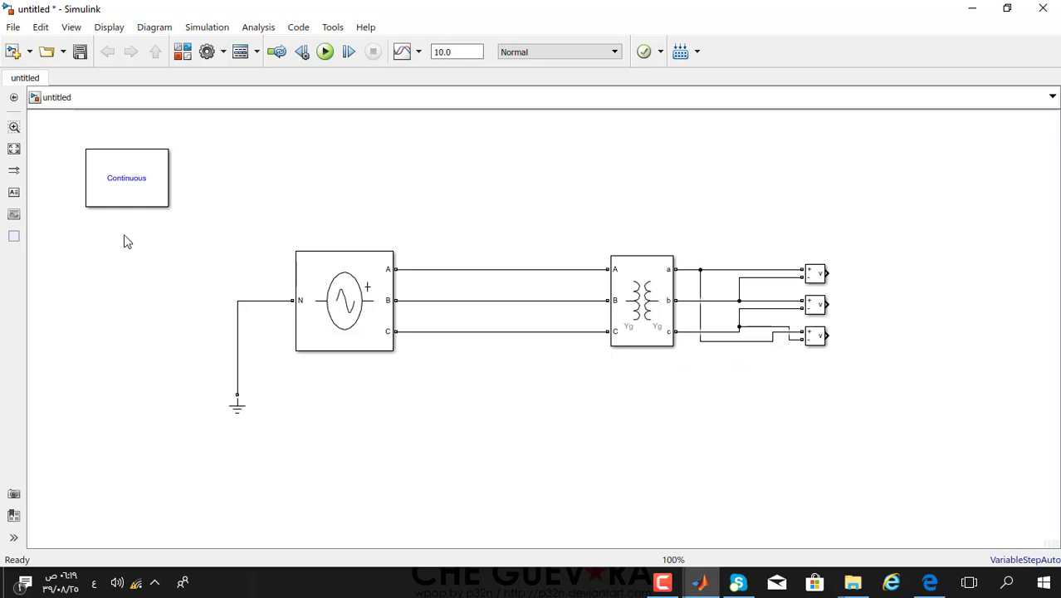
{"action": "left_click", "coordinate": [816, 276]}
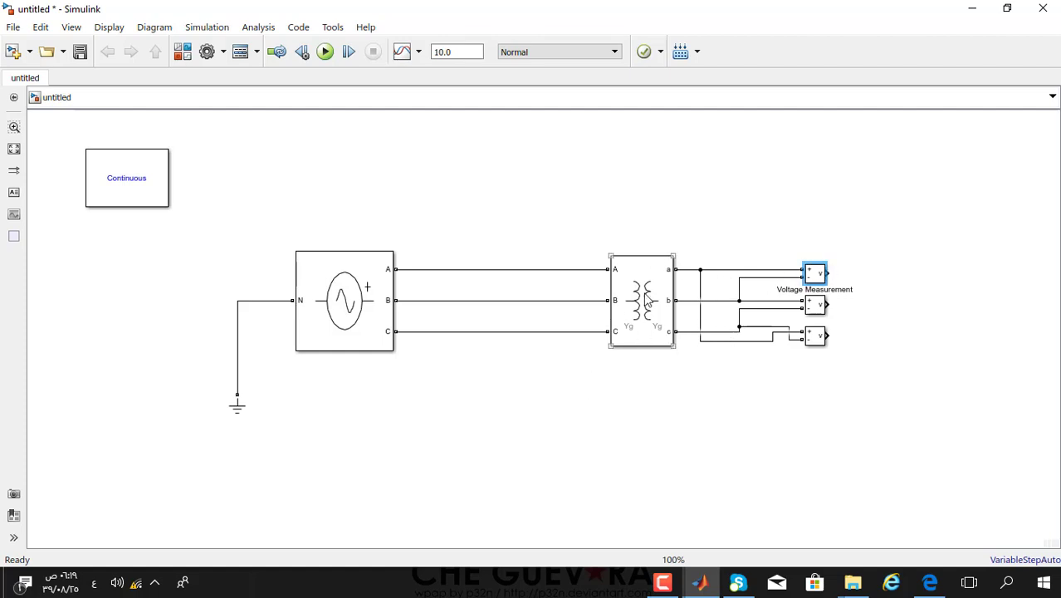
- Paste three Voltage Measurement blocks and stack them in a column between source and transformer
{"action": "left_click", "coordinate": [571, 382]}
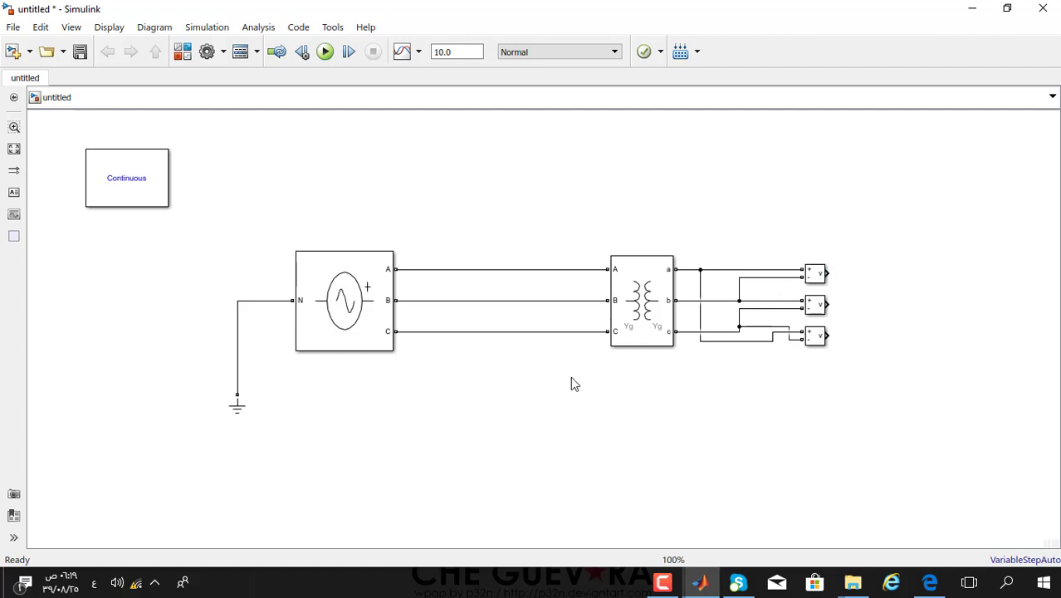
{"action": "key", "text": "ctrl+v"}
{"action": "key", "text": "ctrl+v"}
{"action": "key", "text": "ctrl+v"}
{"action": "left_click_drag", "start_coordinate": [604, 415], "coordinate": [571, 458]}
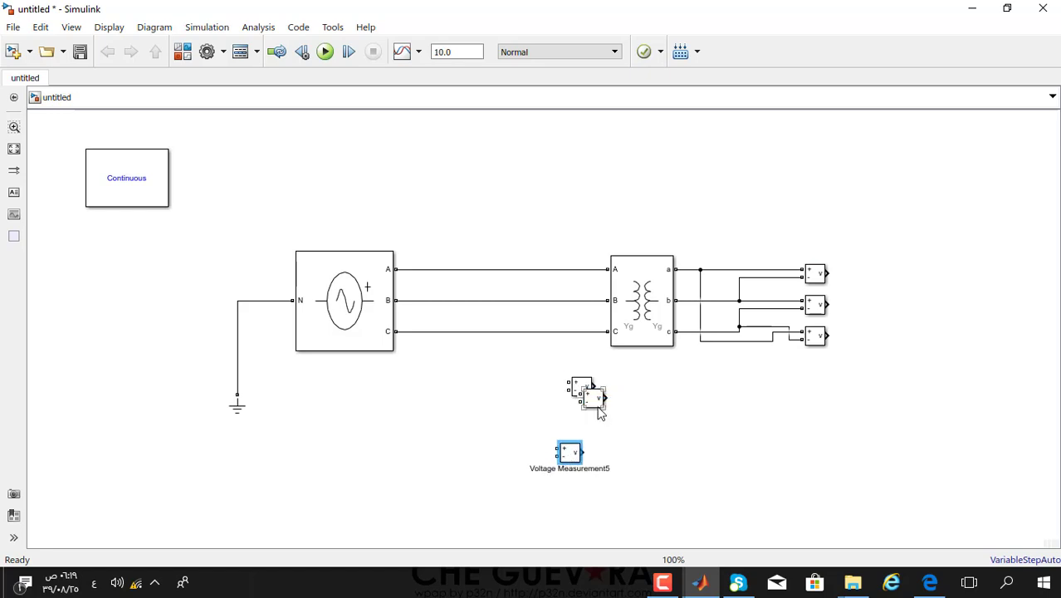
{"action": "left_click_drag", "start_coordinate": [599, 407], "coordinate": [571, 429]}
{"action": "left_click_drag", "start_coordinate": [586, 390], "coordinate": [438, 269]}
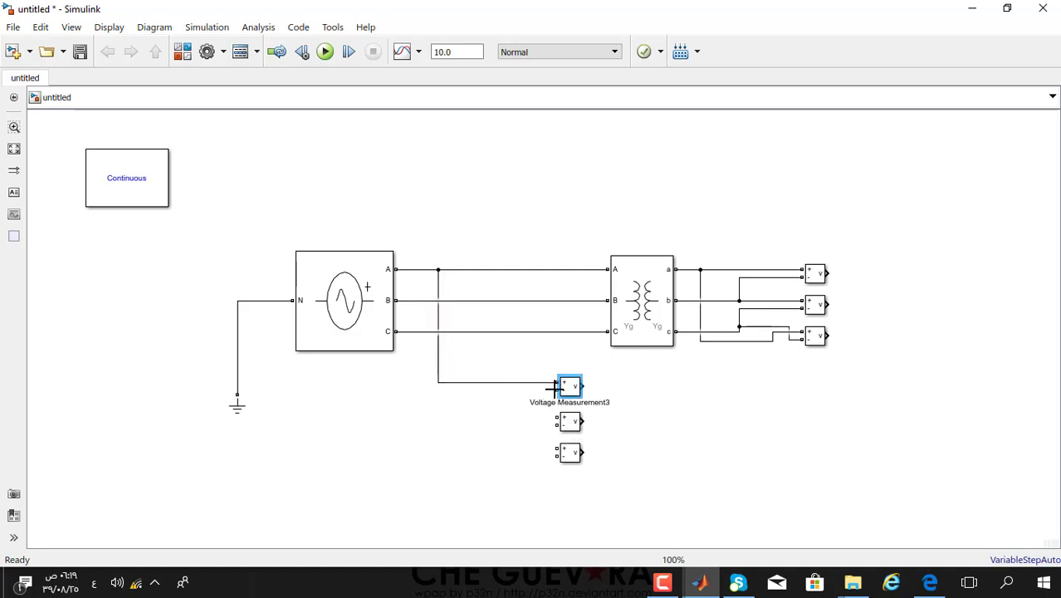
- Wire the three lower measurement blocks across source lines A-B, B-C and A-C
{"action": "mouse_move", "coordinate": [555, 389]}
{"action": "left_mouse_down"}
{"action": "mouse_move", "coordinate": [445, 356]}
{"action": "mouse_move", "coordinate": [449, 300]}
{"action": "left_mouse_up"}
{"action": "mouse_move", "coordinate": [557, 418]}
{"action": "left_mouse_down"}
{"action": "mouse_move", "coordinate": [458, 332]}
{"action": "mouse_move", "coordinate": [468, 301]}
{"action": "left_mouse_up"}
{"action": "mouse_move", "coordinate": [556, 424]}
{"action": "left_mouse_down"}
{"action": "mouse_move", "coordinate": [523, 422]}
{"action": "mouse_move", "coordinate": [485, 332]}
{"action": "left_mouse_up"}
{"action": "mouse_move", "coordinate": [555, 448]}
{"action": "left_mouse_down"}
{"action": "mouse_move", "coordinate": [512, 429]}
{"action": "mouse_move", "coordinate": [500, 269]}
{"action": "left_mouse_up"}
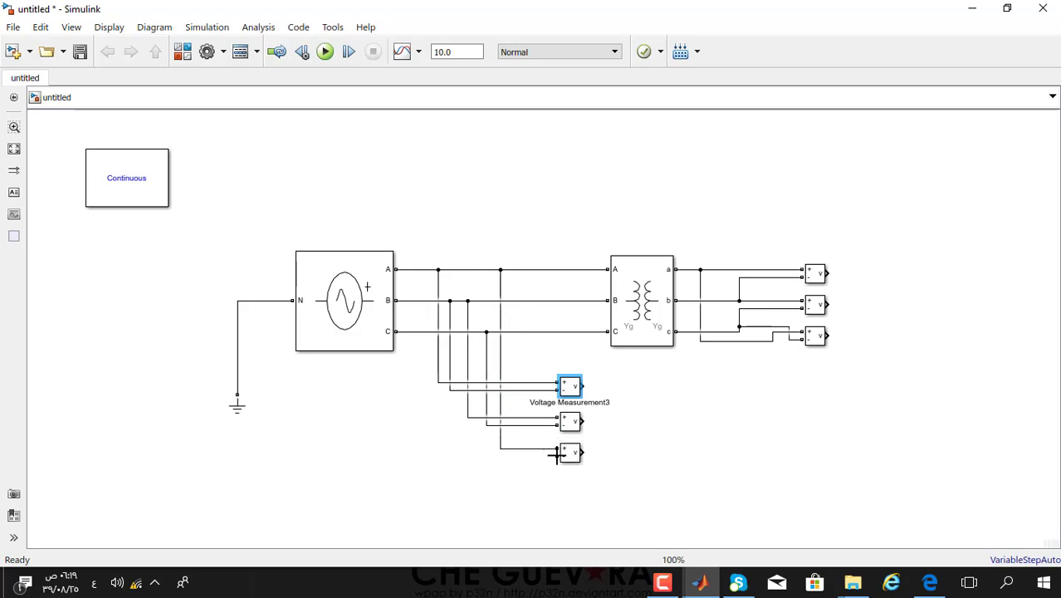
{"action": "mouse_move", "coordinate": [556, 455]}
{"action": "left_mouse_down"}
{"action": "mouse_move", "coordinate": [526, 436]}
{"action": "mouse_move", "coordinate": [514, 332]}
{"action": "left_mouse_up"}
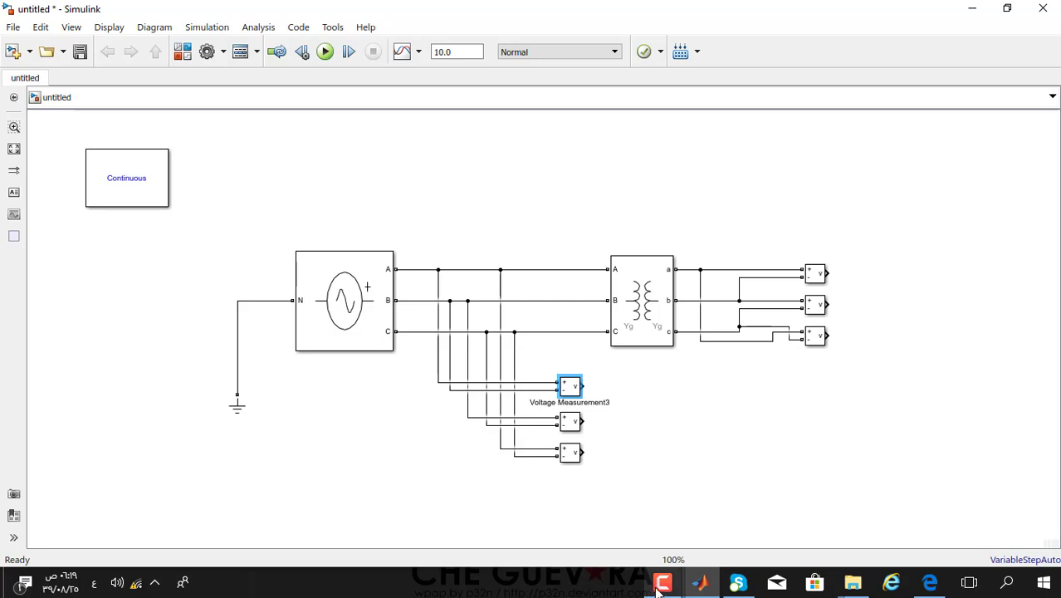
{"action": "left_click", "coordinate": [632, 471]}
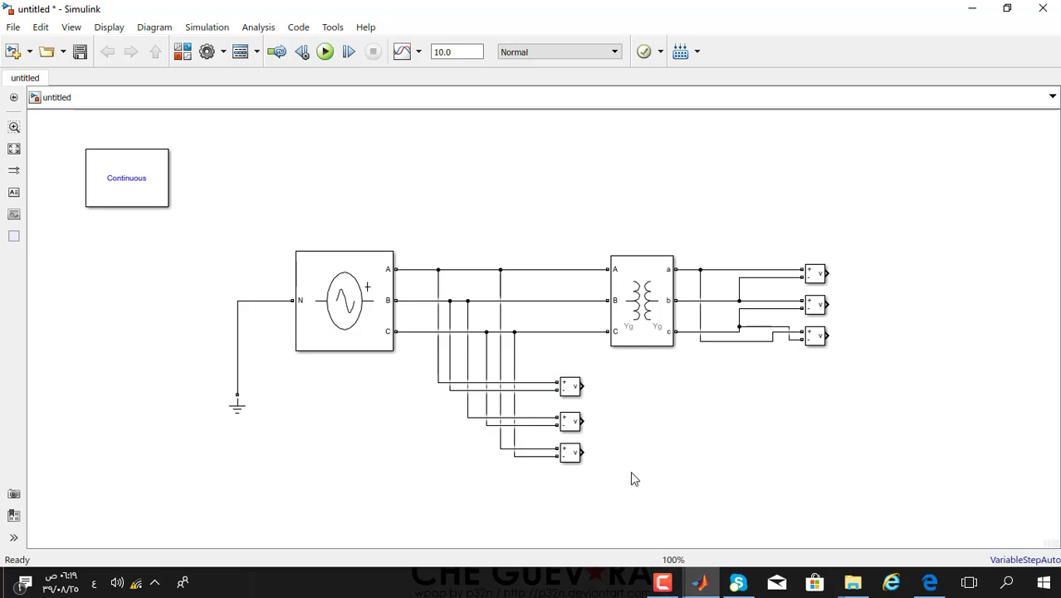
- Drag a Scope and a Display block from Simulink Sinks to the right of the circuit
{"action": "left_click", "coordinate": [186, 59]}
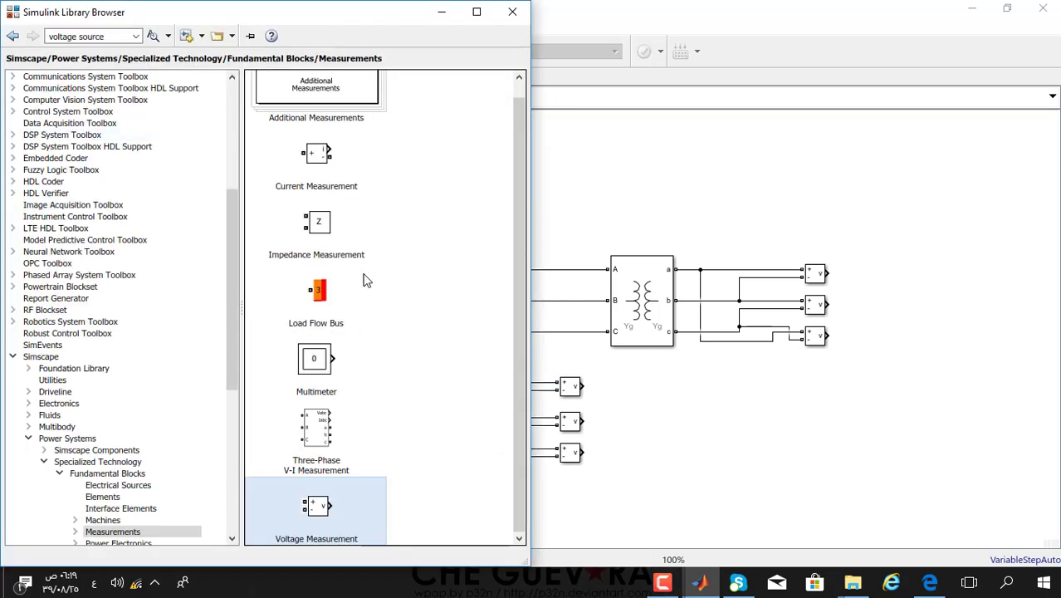
{"action": "left_click_drag", "start_coordinate": [228, 328], "coordinate": [229, 163]}
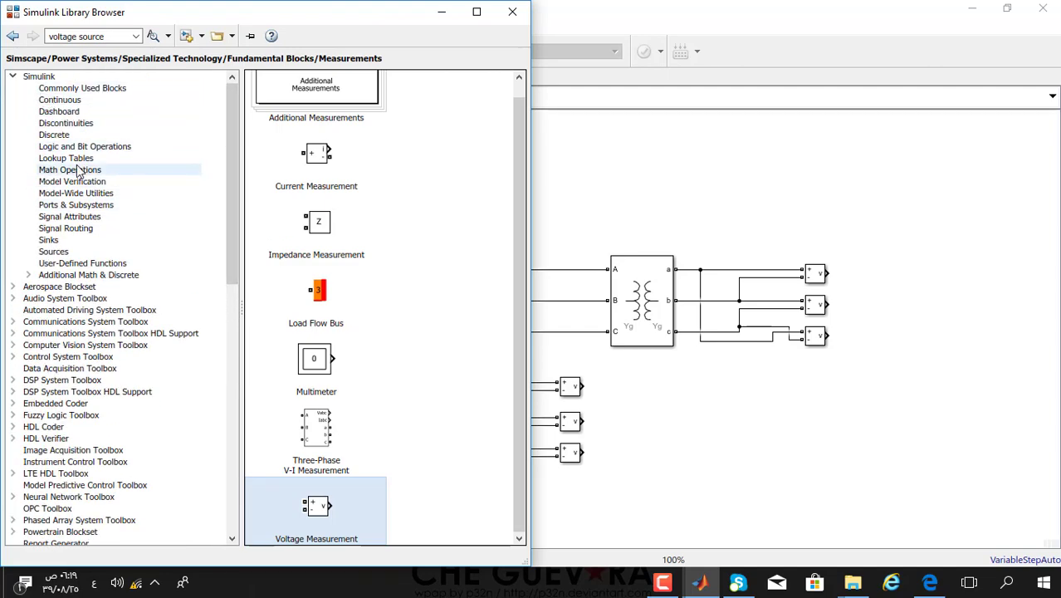
{"action": "left_click_drag", "start_coordinate": [231, 215], "coordinate": [216, 368]}
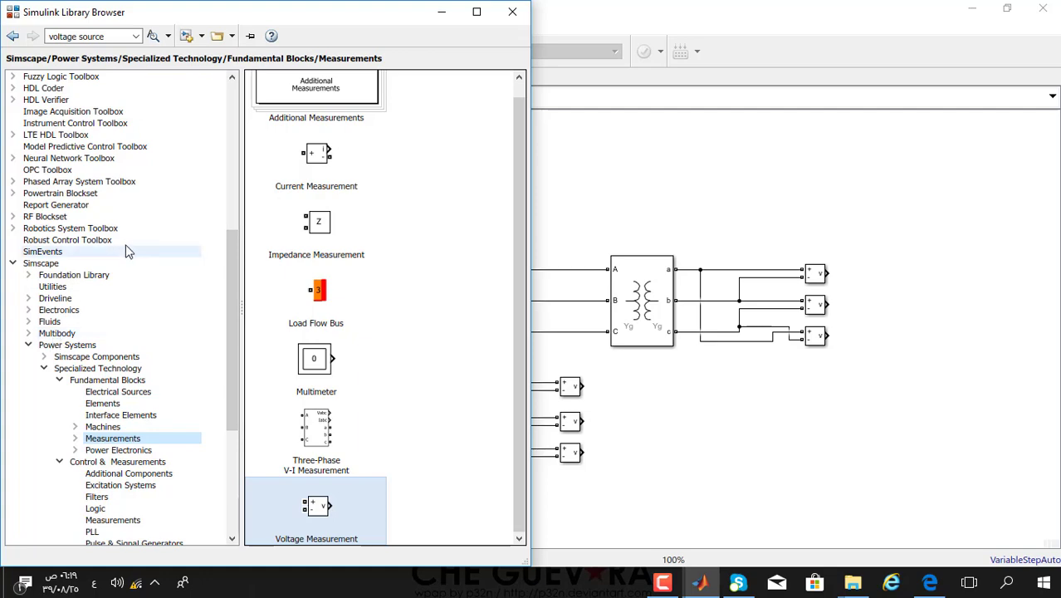
{"action": "left_click_drag", "start_coordinate": [231, 306], "coordinate": [237, 209]}
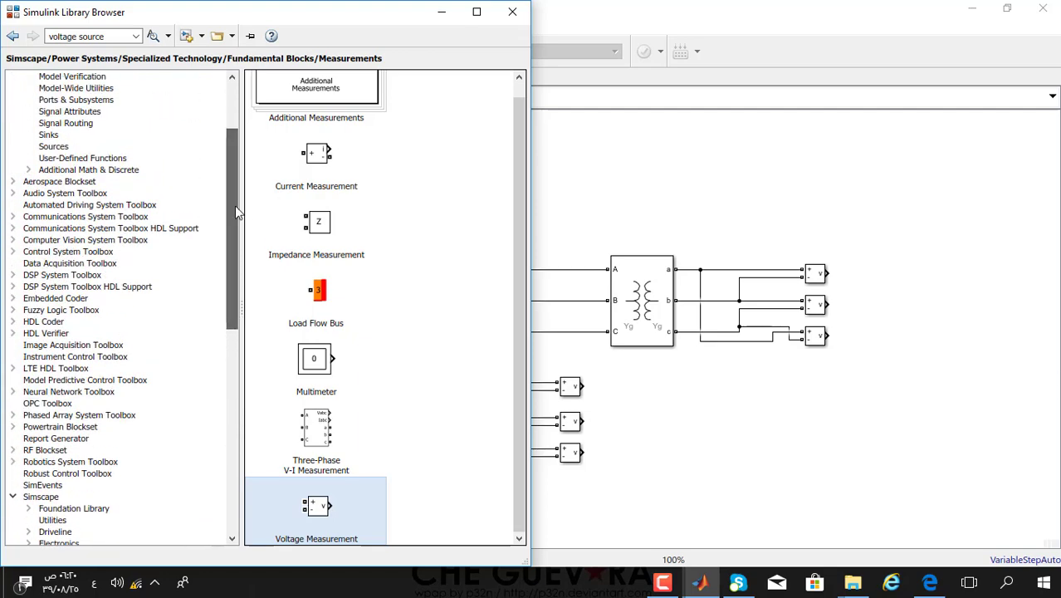
{"action": "left_click", "coordinate": [48, 135]}
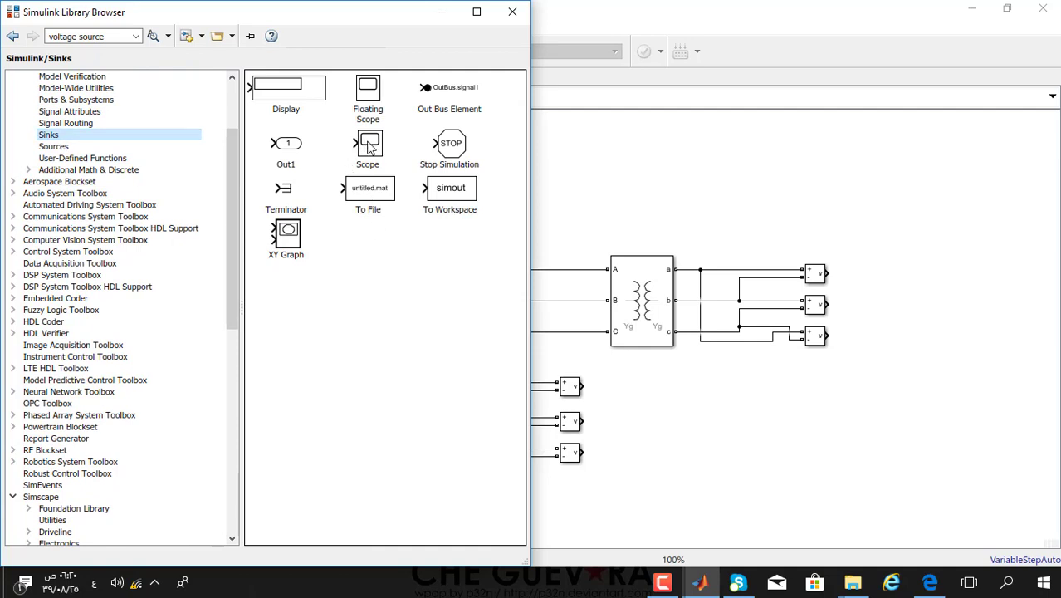
{"action": "left_click_drag", "start_coordinate": [369, 147], "coordinate": [980, 302]}
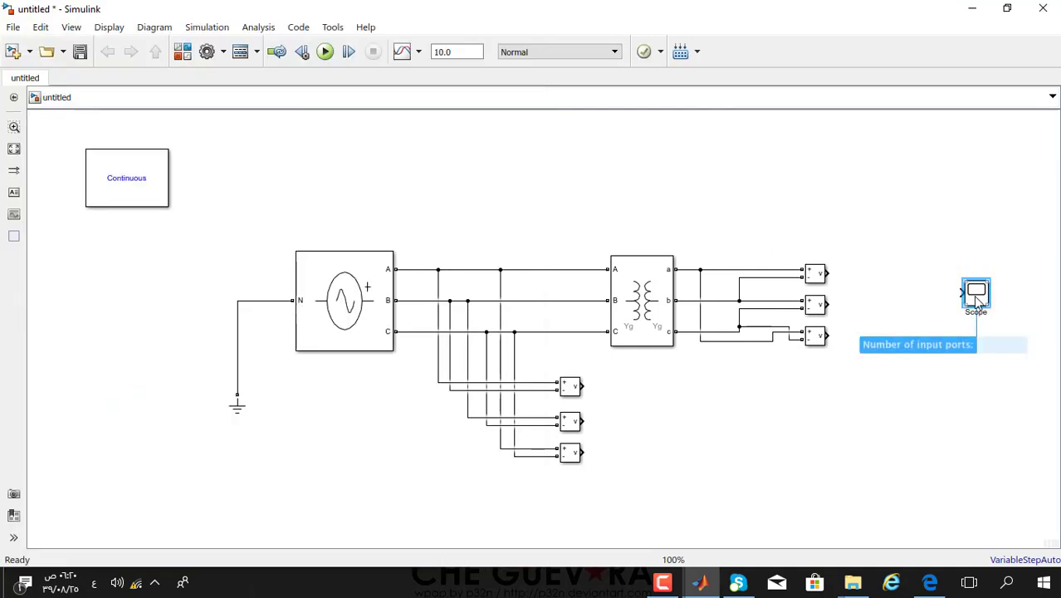
{"action": "left_click", "coordinate": [182, 52]}
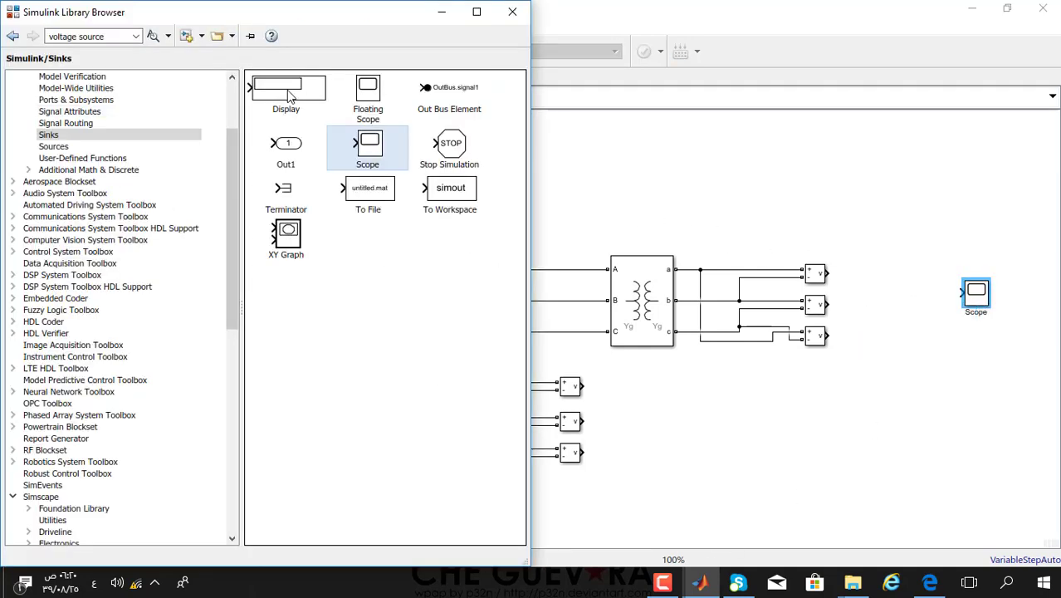
{"action": "left_click_drag", "start_coordinate": [285, 89], "coordinate": [901, 203]}
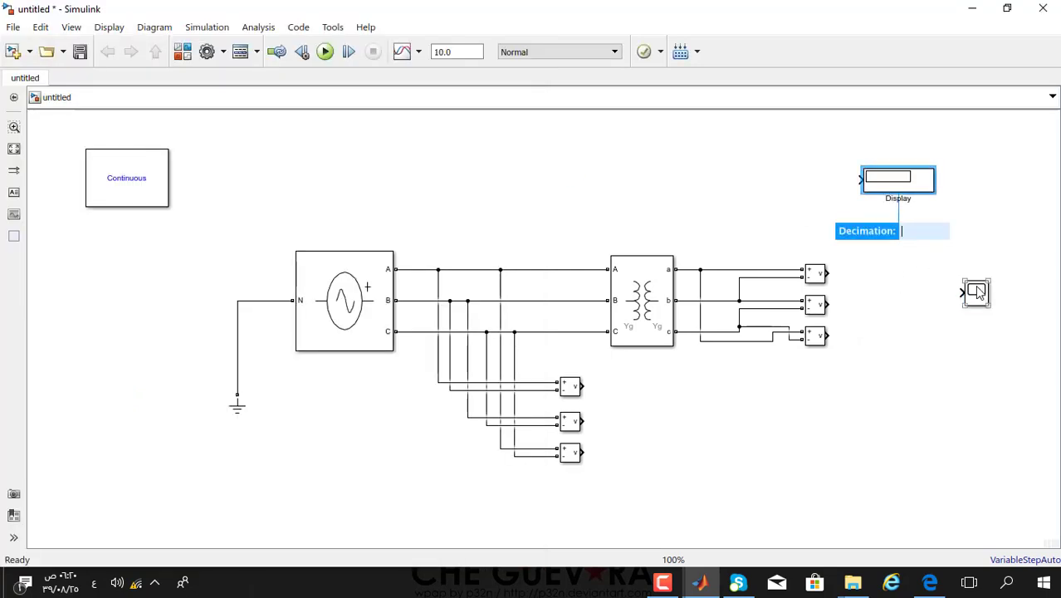
{"action": "left_click_drag", "start_coordinate": [977, 294], "coordinate": [971, 330]}
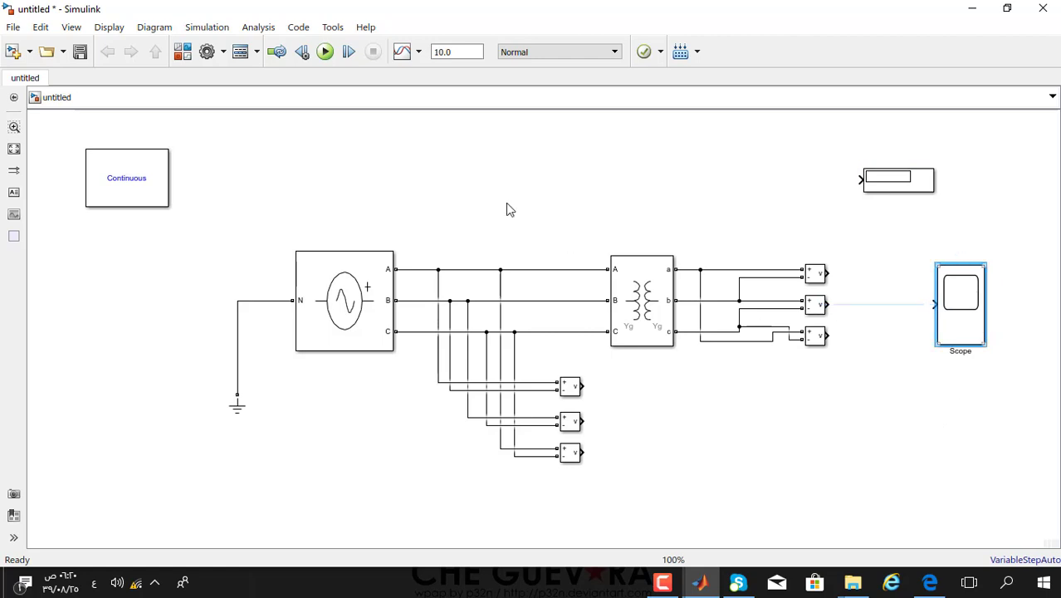
- Set the Scope's Number of input ports to 3 and Sample time to 0.00001
{"action": "double_click", "coordinate": [967, 307]}
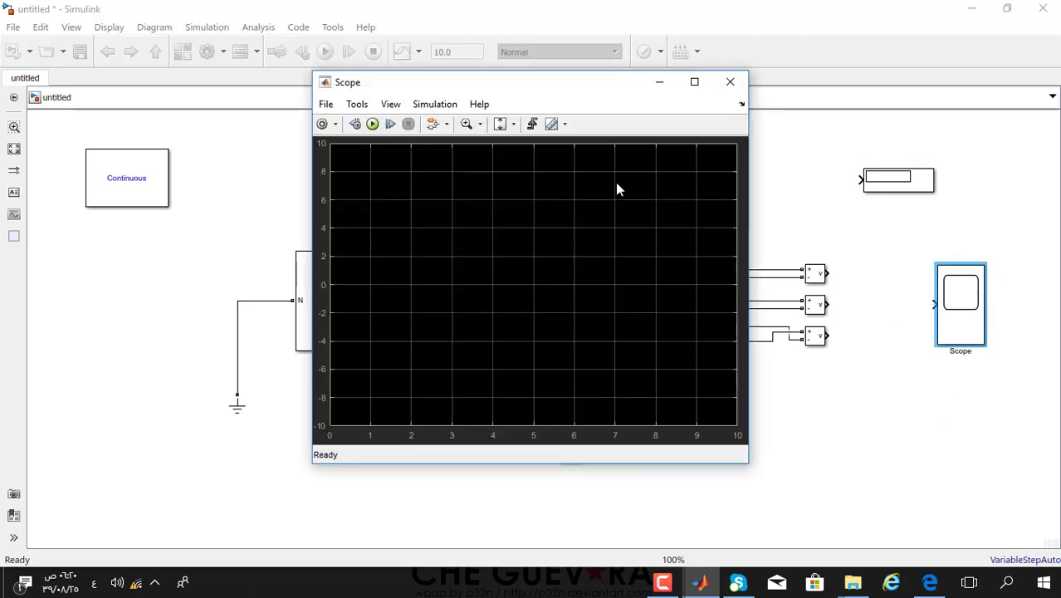
{"action": "left_click", "coordinate": [322, 127]}
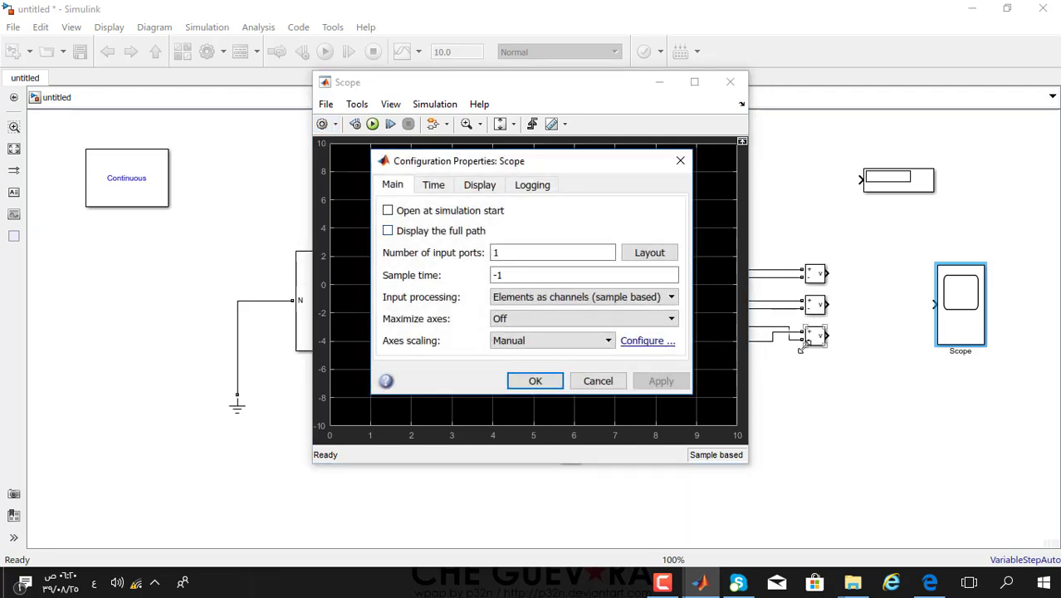
{"action": "left_click_drag", "start_coordinate": [552, 251], "coordinate": [480, 261]}
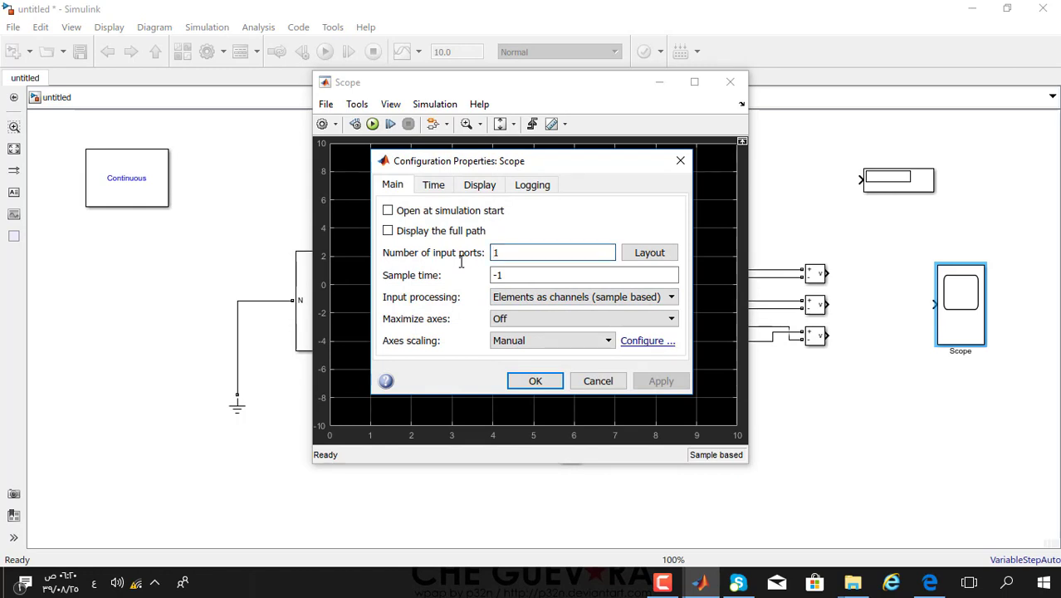
{"action": "type", "text": "3"}
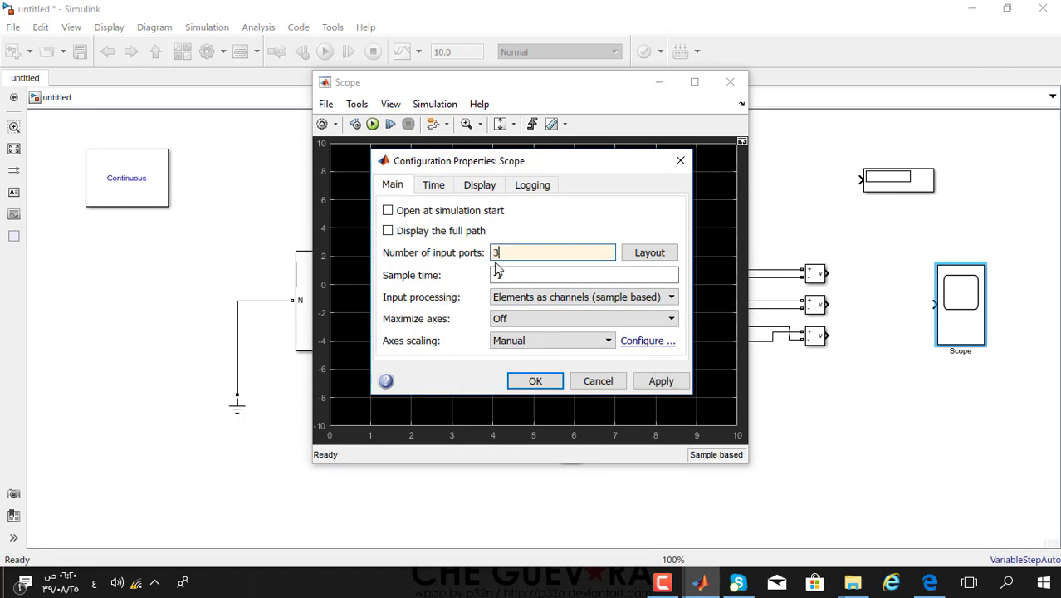
{"action": "left_click", "coordinate": [530, 274]}
{"action": "left_click_drag", "start_coordinate": [507, 274], "coordinate": [487, 276]}
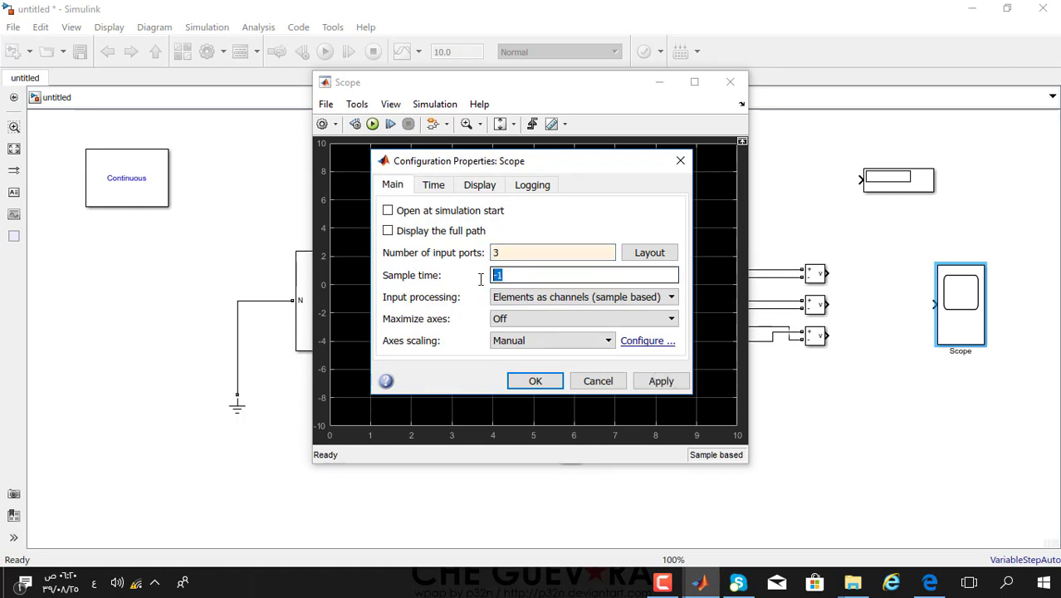
{"action": "type", "text": "0"}
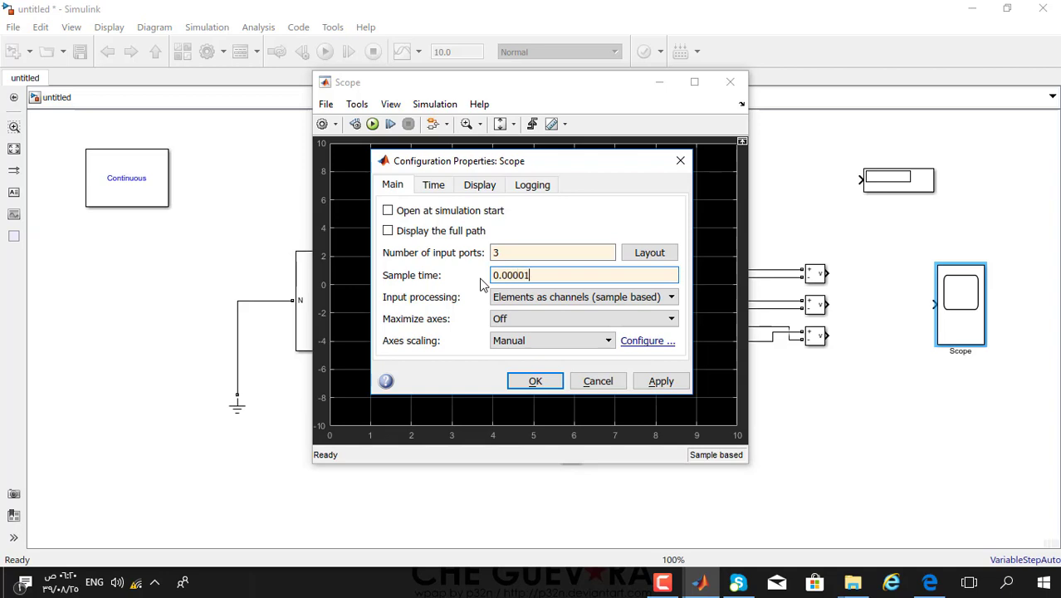
{"action": "left_click", "coordinate": [531, 381]}
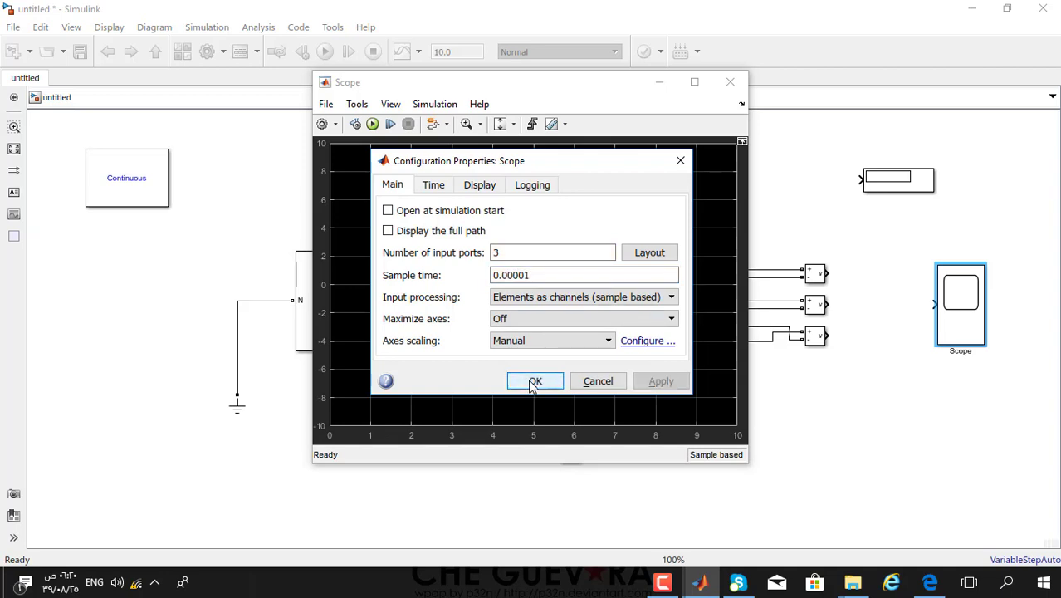
{"action": "left_click", "coordinate": [730, 81]}
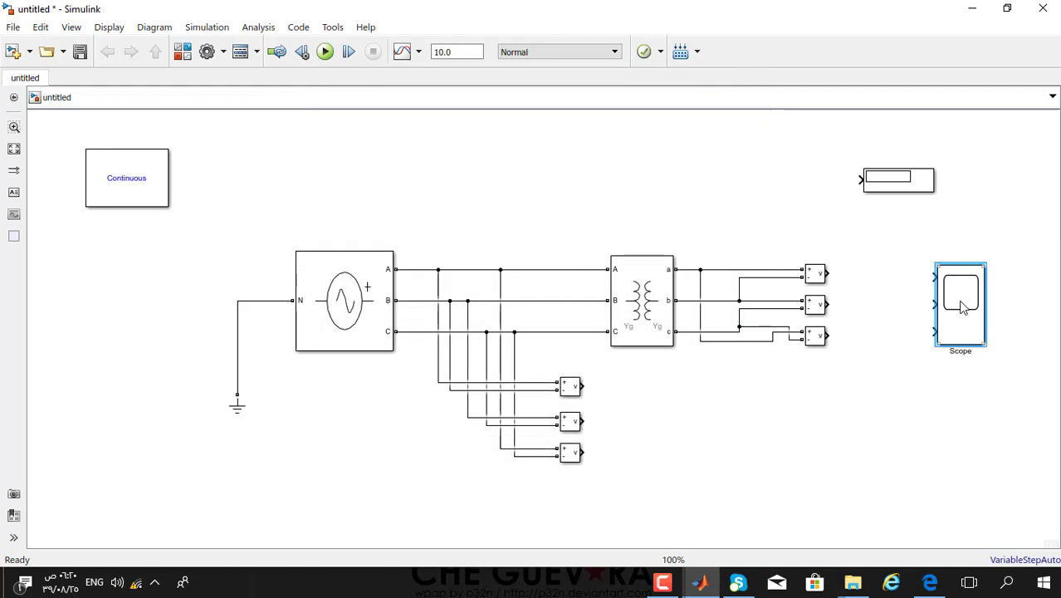
- Paste a second three-input scope beside the lower measurement blocks
{"action": "left_click", "coordinate": [648, 453]}
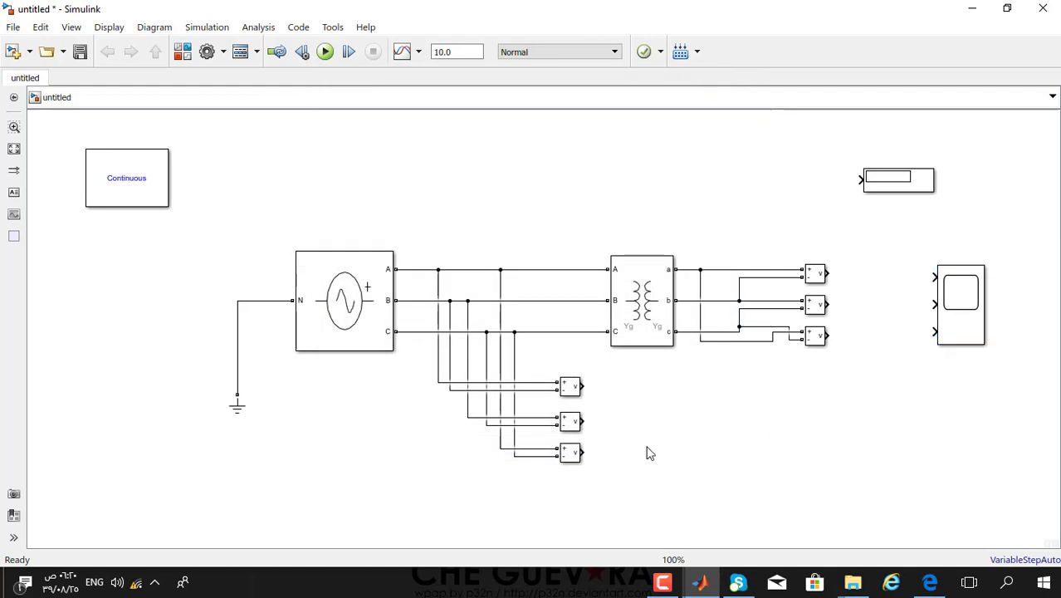
{"action": "key", "text": "ctrl+v"}
{"action": "left_click_drag", "start_coordinate": [664, 473], "coordinate": [658, 408]}
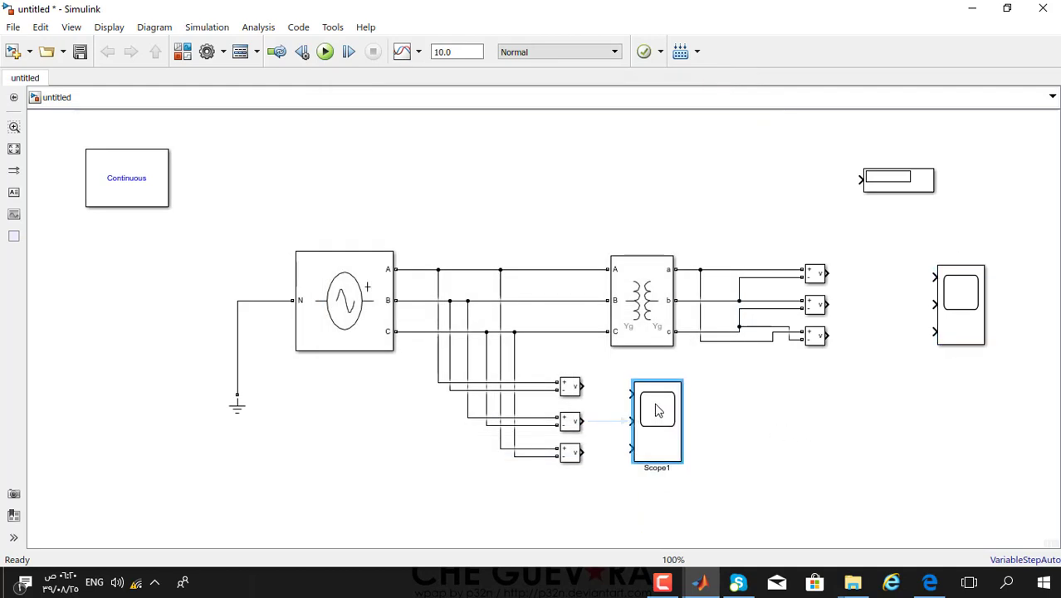
- Wire the lower measurements to Scope1 inputs 1–3 and the upper three to the other scope's inputs 1–3
{"action": "left_click_drag", "start_coordinate": [579, 386], "coordinate": [631, 394]}
{"action": "left_click_drag", "start_coordinate": [584, 421], "coordinate": [631, 421]}
{"action": "mouse_move", "coordinate": [580, 451]}
{"action": "left_mouse_down"}
{"action": "mouse_move", "coordinate": [615, 446]}
{"action": "mouse_move", "coordinate": [581, 445]}
{"action": "mouse_move", "coordinate": [591, 451]}
{"action": "left_mouse_up"}
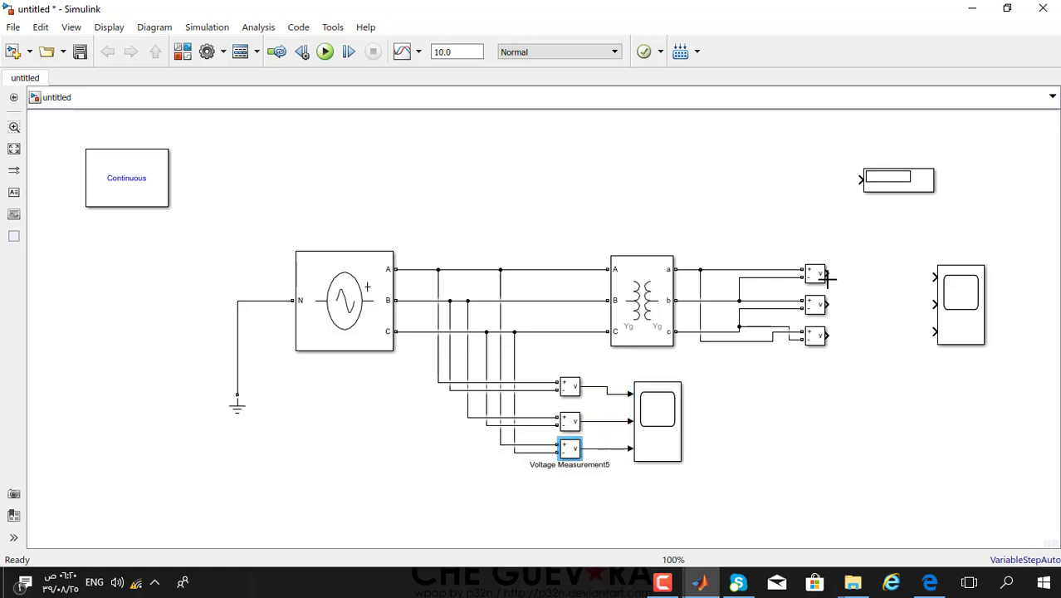
{"action": "left_click_drag", "start_coordinate": [828, 279], "coordinate": [935, 278]}
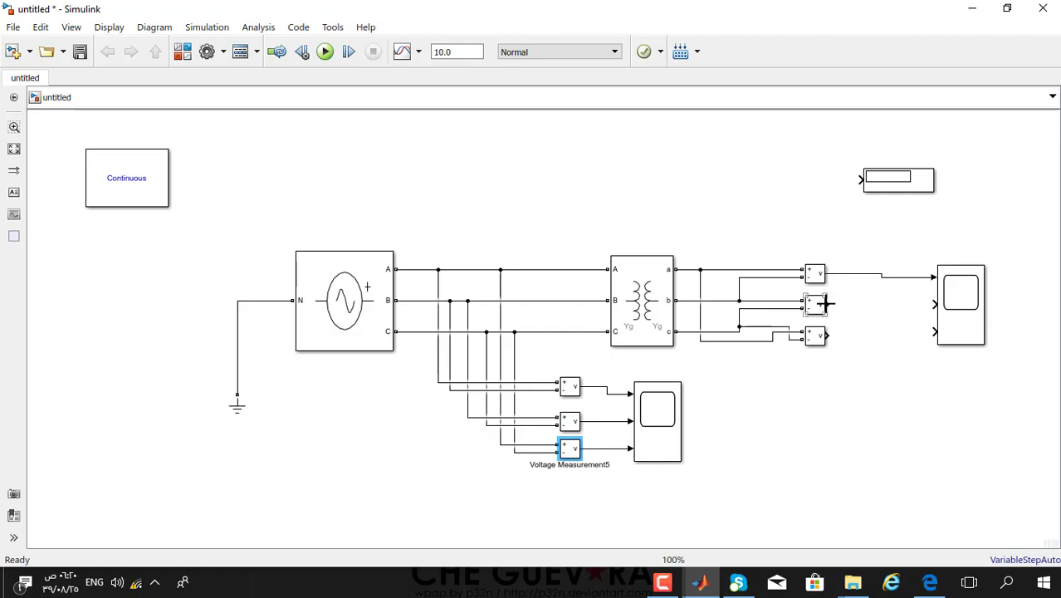
{"action": "left_click_drag", "start_coordinate": [824, 304], "coordinate": [935, 304]}
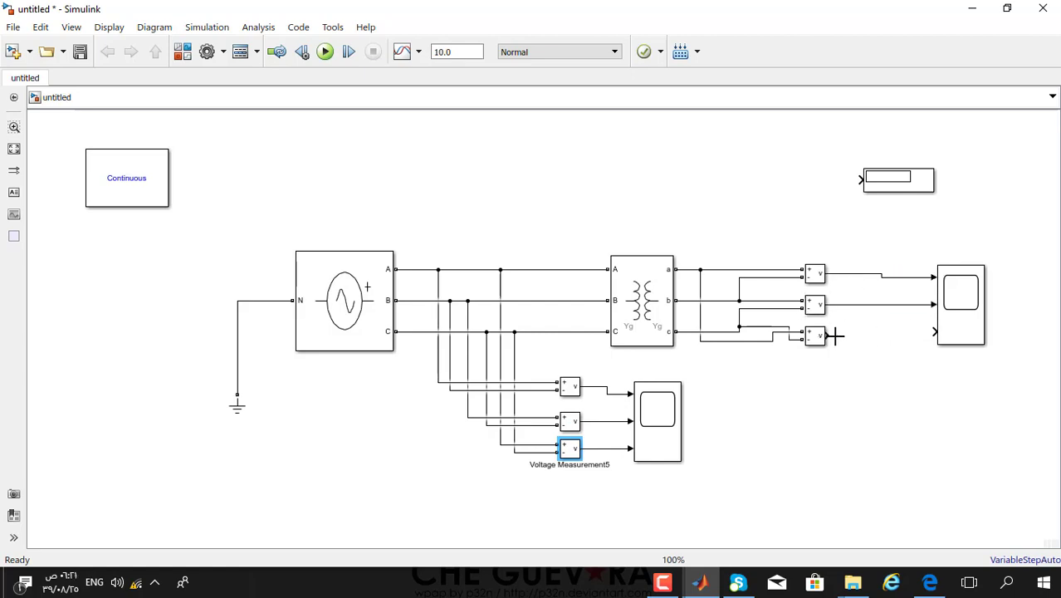
{"action": "left_click_drag", "start_coordinate": [834, 335], "coordinate": [933, 333]}
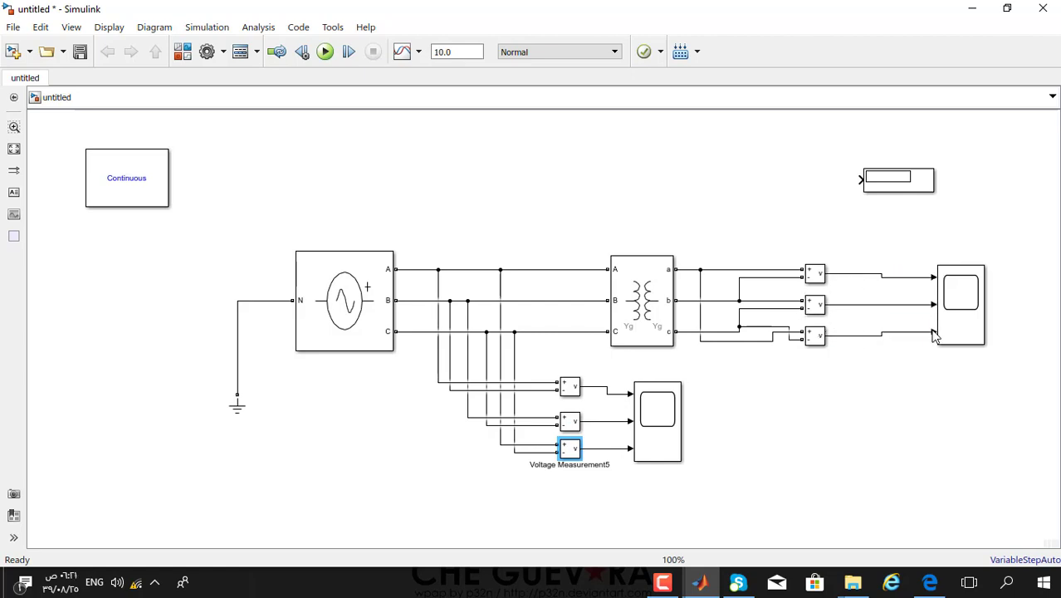
{"action": "left_click", "coordinate": [897, 184]}
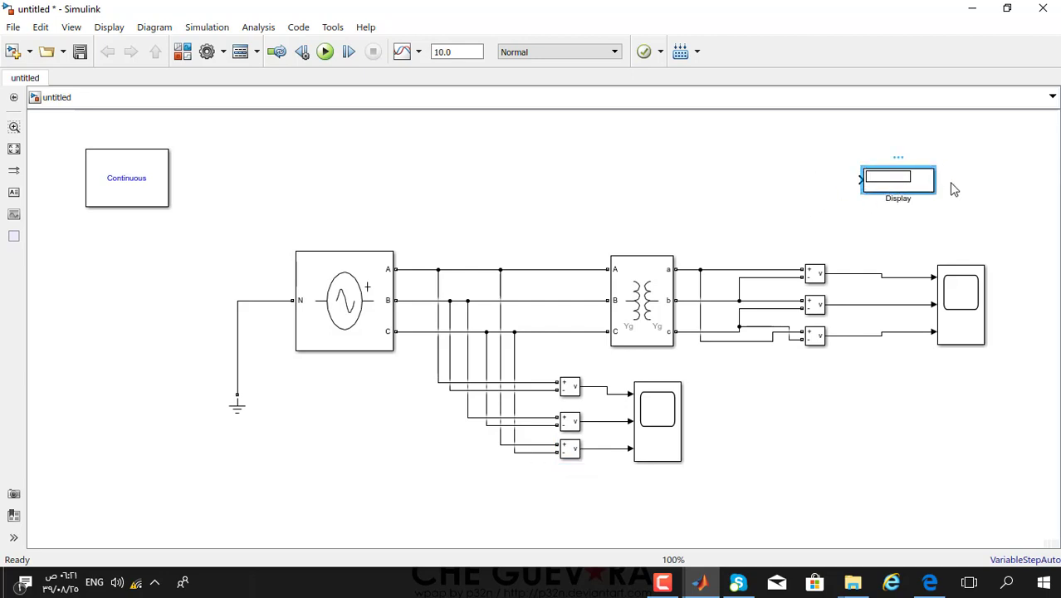
- Place an RMS block from Power Systems > Specialized Technology > Control & Measurements > Measurements left of the Display
{"action": "left_click", "coordinate": [186, 52]}
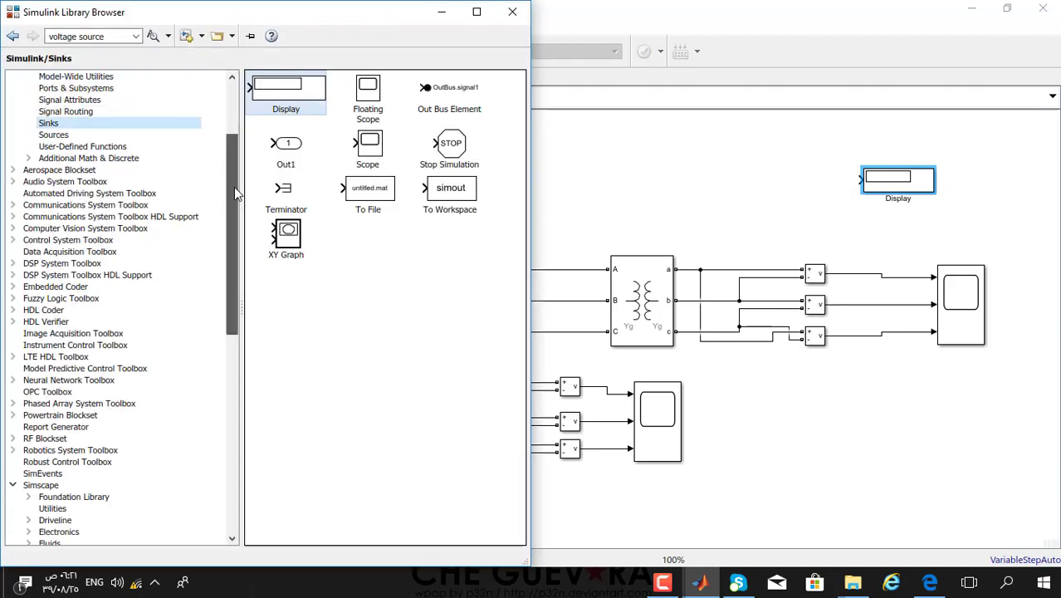
{"action": "left_click_drag", "start_coordinate": [234, 187], "coordinate": [228, 275]}
{"action": "left_click", "coordinate": [42, 276]}
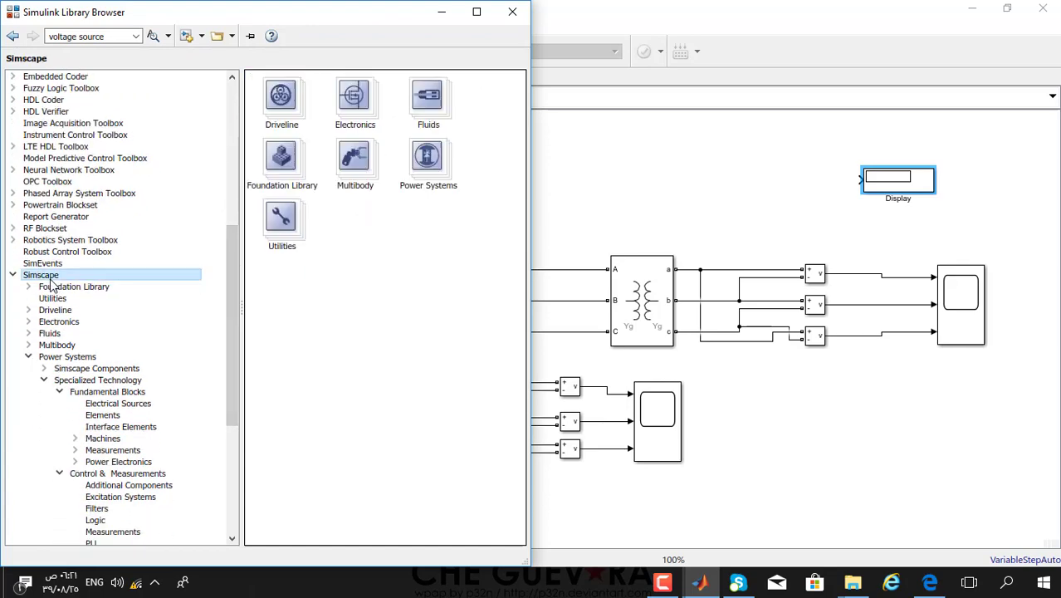
{"action": "double_click", "coordinate": [441, 178]}
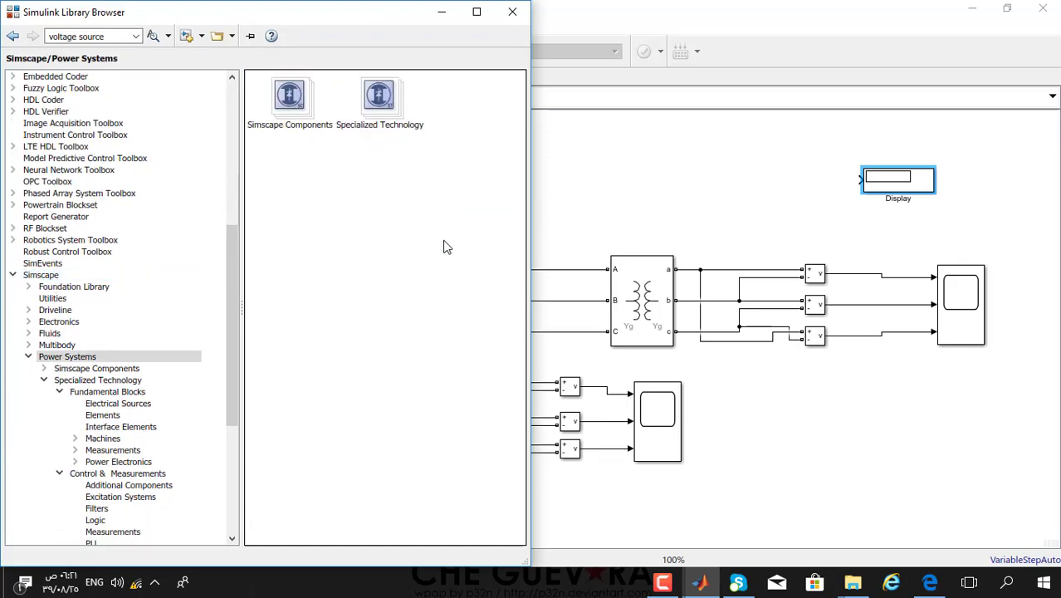
{"action": "double_click", "coordinate": [396, 105]}
{"action": "double_click", "coordinate": [391, 166]}
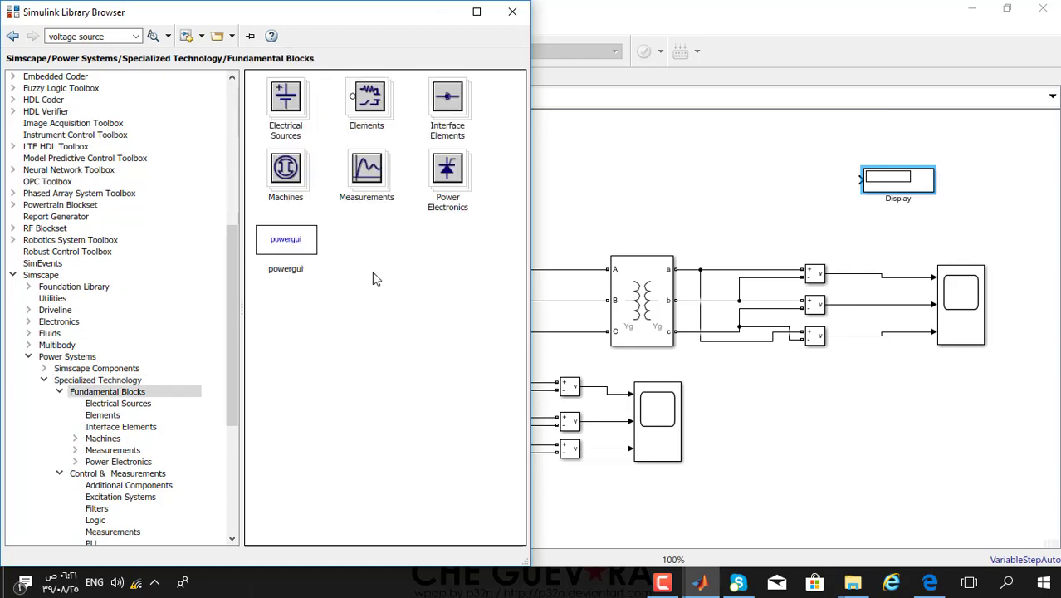
{"action": "left_click", "coordinate": [13, 36]}
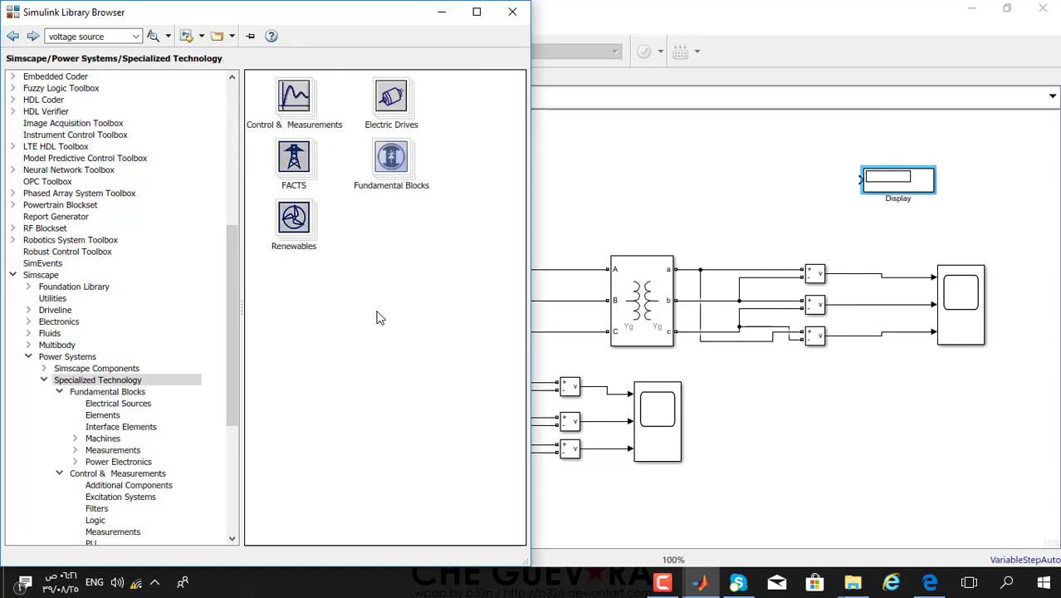
{"action": "double_click", "coordinate": [292, 122]}
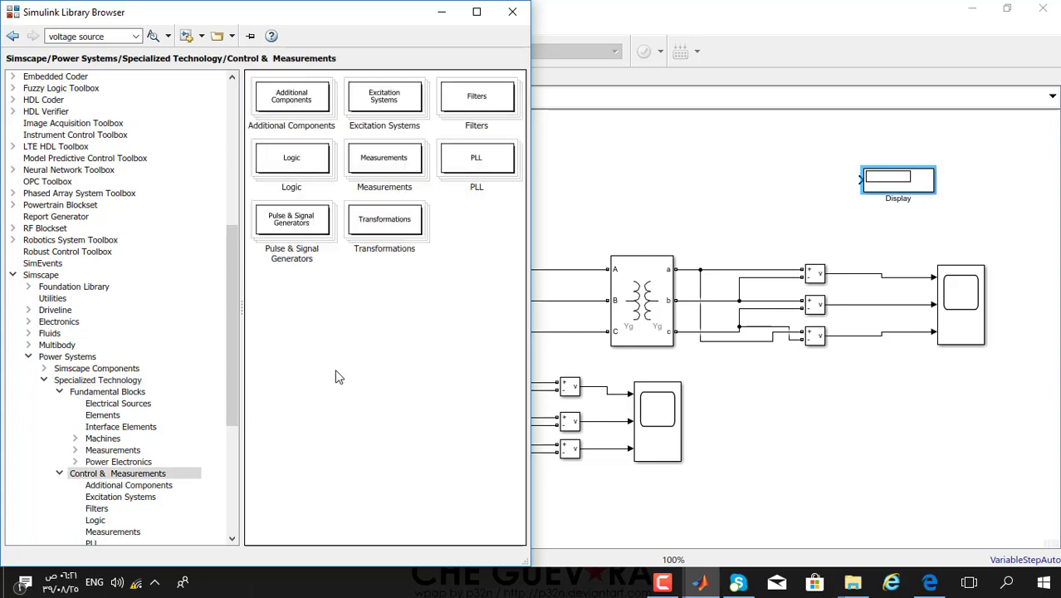
{"action": "double_click", "coordinate": [394, 172]}
{"action": "left_click_drag", "start_coordinate": [515, 270], "coordinate": [516, 334]}
{"action": "left_click_drag", "start_coordinate": [288, 442], "coordinate": [866, 180]}
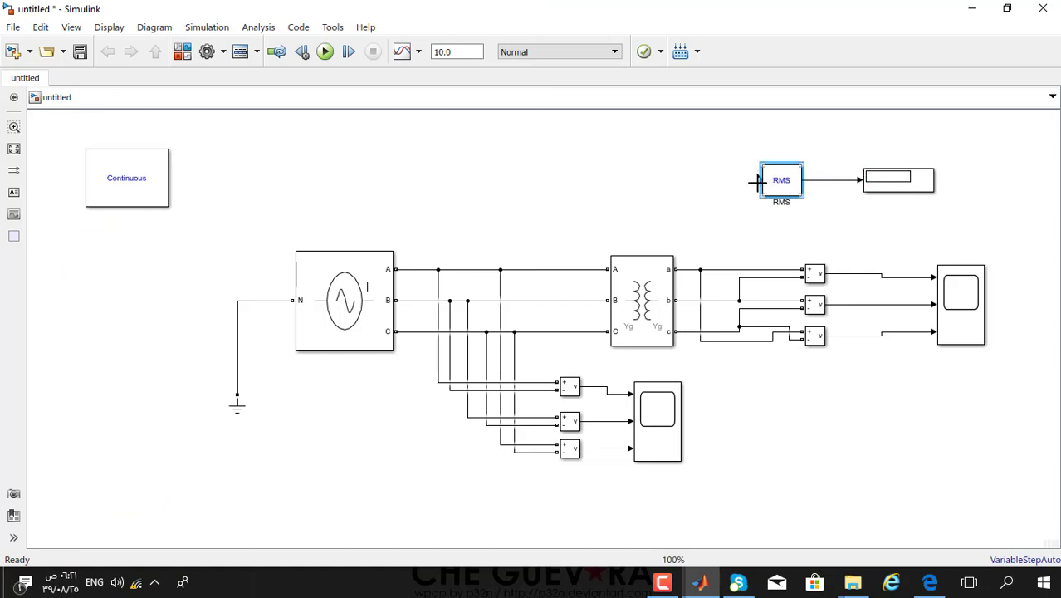
- Feed the top RMS from the first secondary measurement, then paste copies of Display and RMS below
{"action": "left_click_drag", "start_coordinate": [758, 180], "coordinate": [911, 277]}
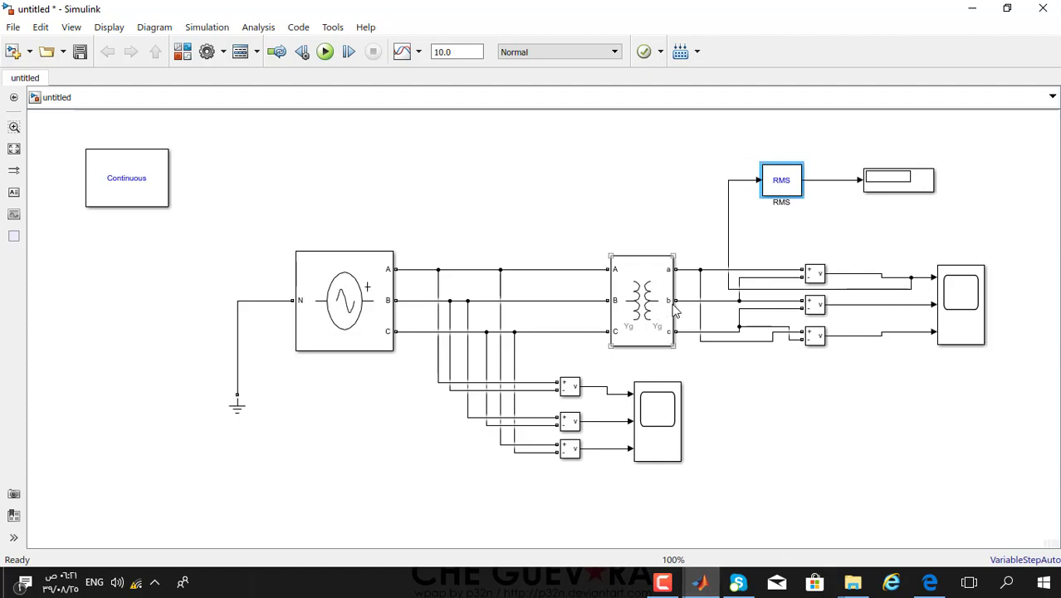
{"action": "left_click", "coordinate": [910, 189]}
{"action": "left_click", "coordinate": [399, 467]}
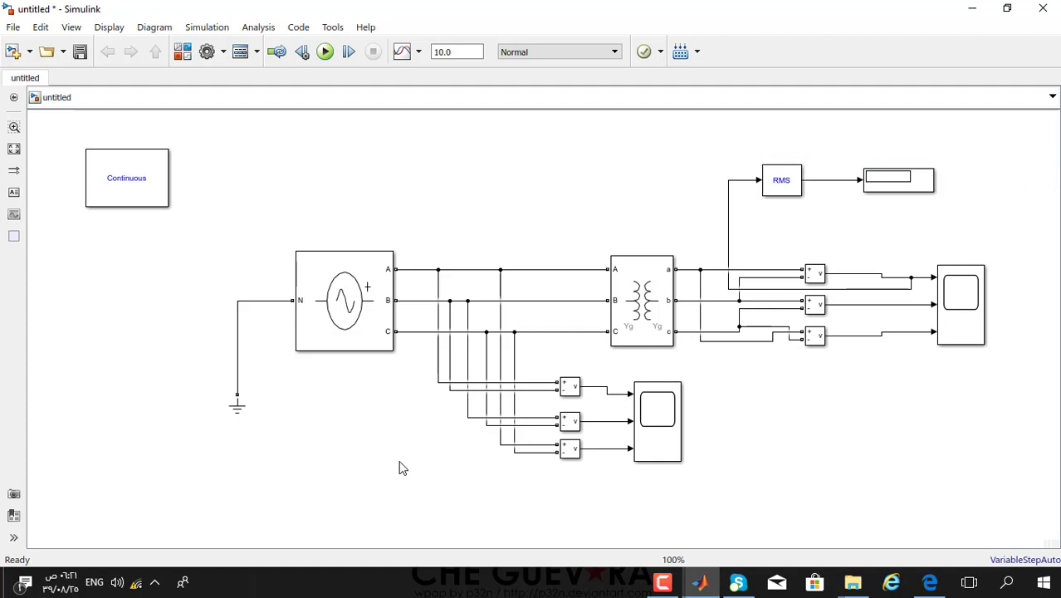
{"action": "key", "text": "ctrl+v"}
{"action": "left_click", "coordinate": [779, 182]}
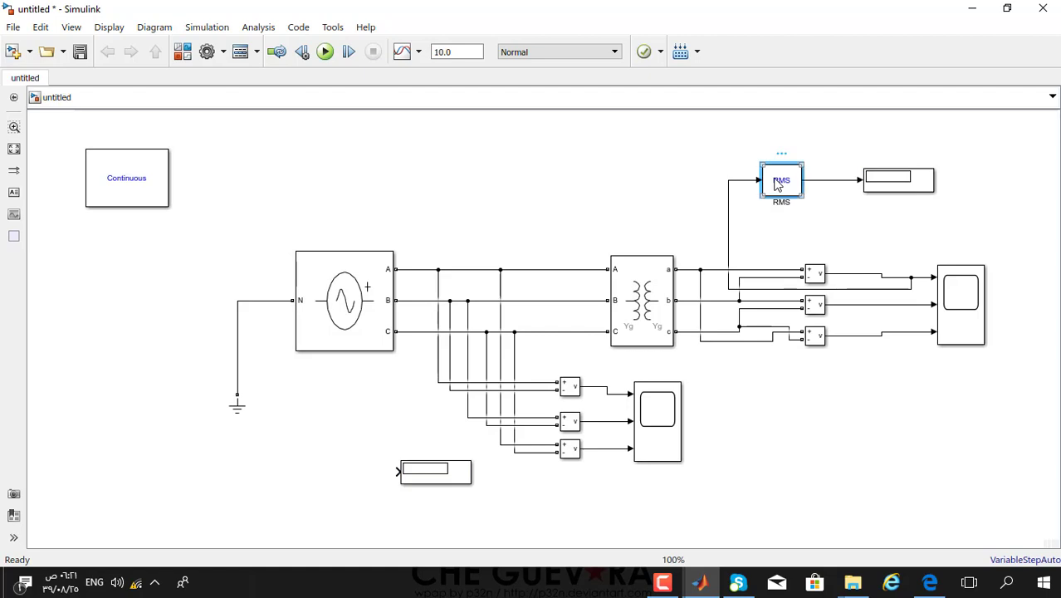
{"action": "left_click", "coordinate": [295, 486]}
{"action": "key", "text": "ctrl+v"}
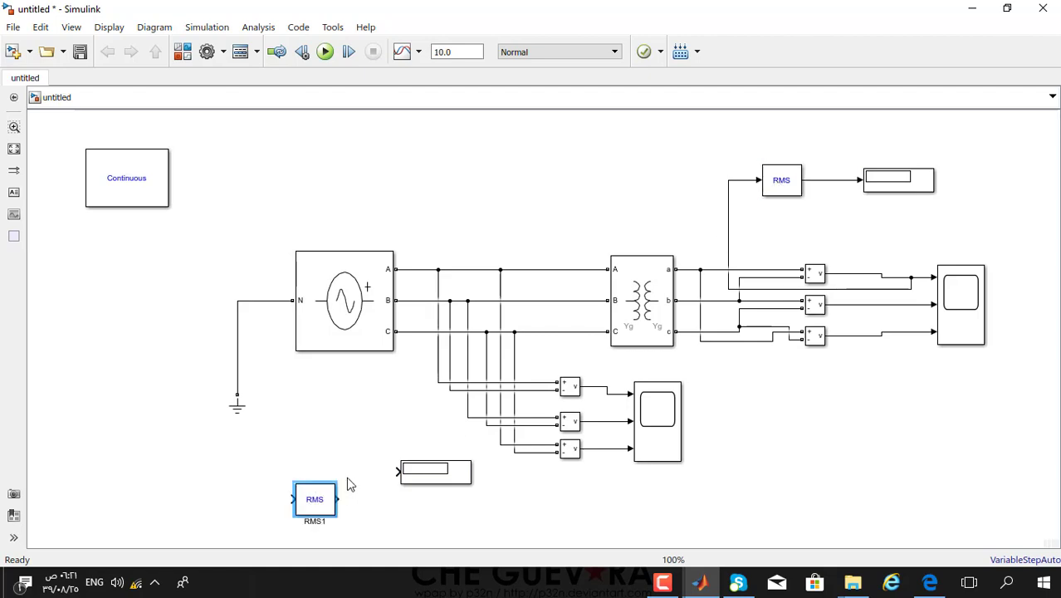
- Connect RMS1's output to Display1 and its input to a primary line voltage
{"action": "left_click_drag", "start_coordinate": [323, 504], "coordinate": [323, 477]}
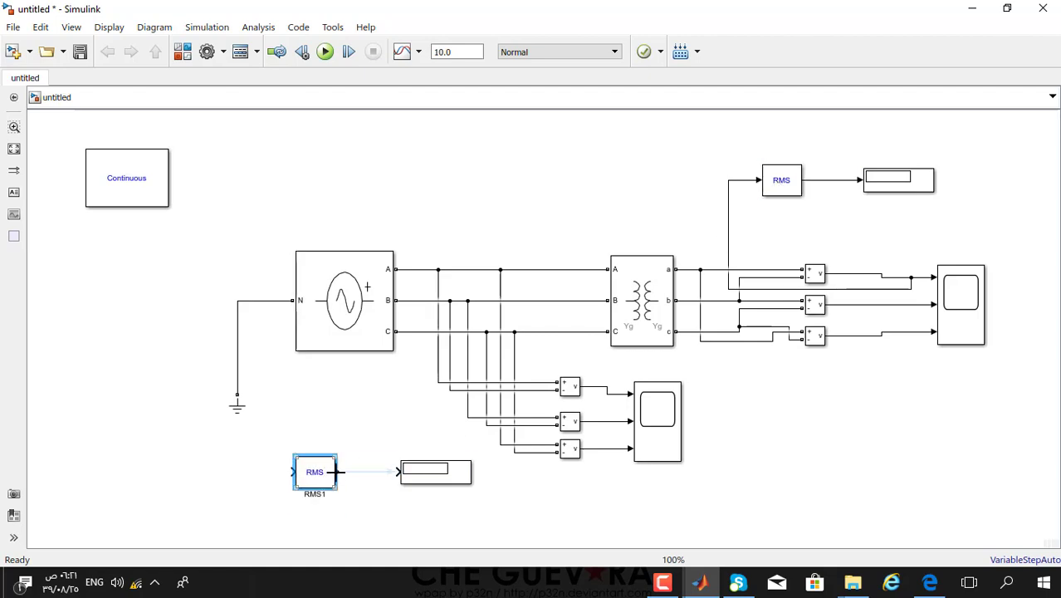
{"action": "left_click", "coordinate": [338, 472]}
{"action": "left_click", "coordinate": [344, 486]}
{"action": "left_click_drag", "start_coordinate": [337, 472], "coordinate": [398, 472]}
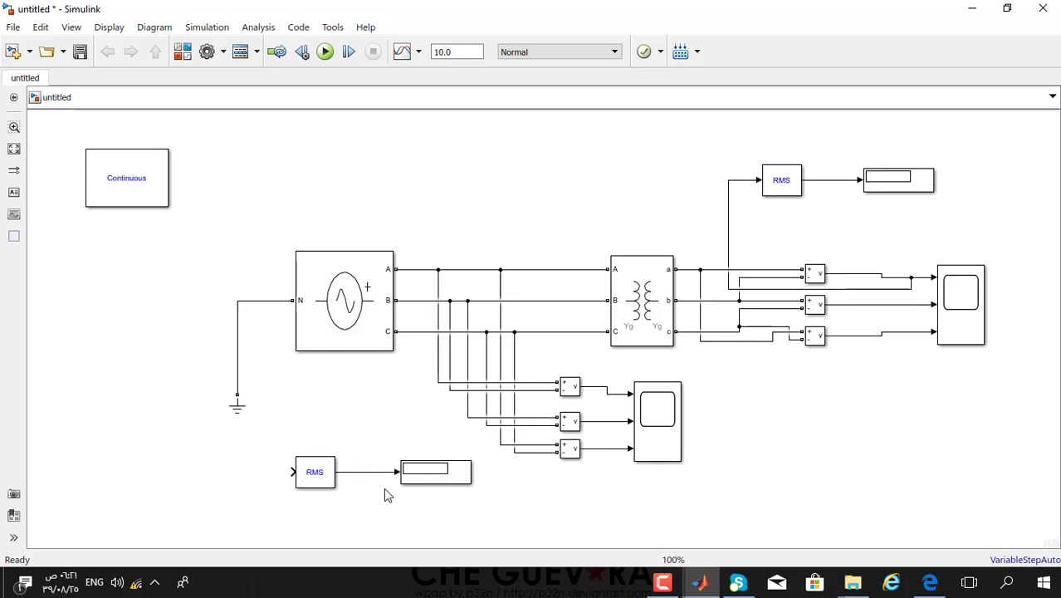
{"action": "left_click_drag", "start_coordinate": [294, 472], "coordinate": [610, 446]}
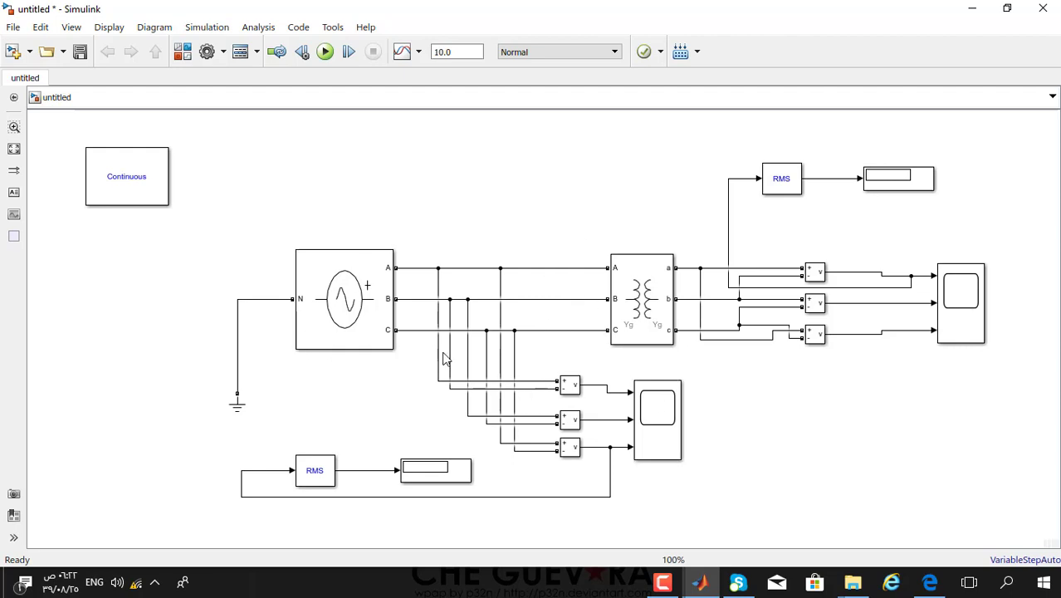
{"action": "left_click", "coordinate": [354, 304]}
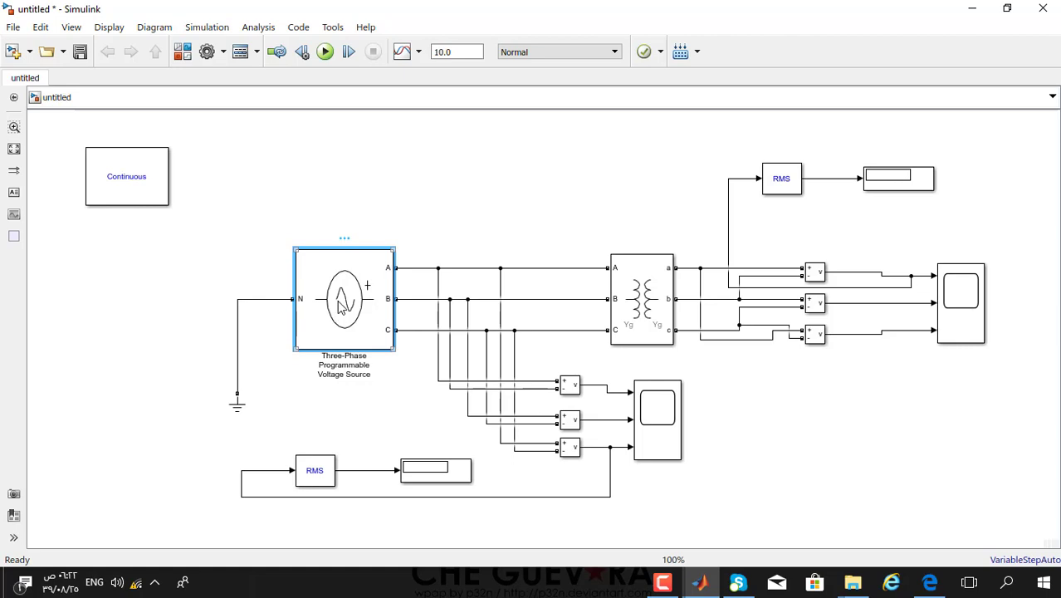
{"action": "double_click", "coordinate": [340, 306]}
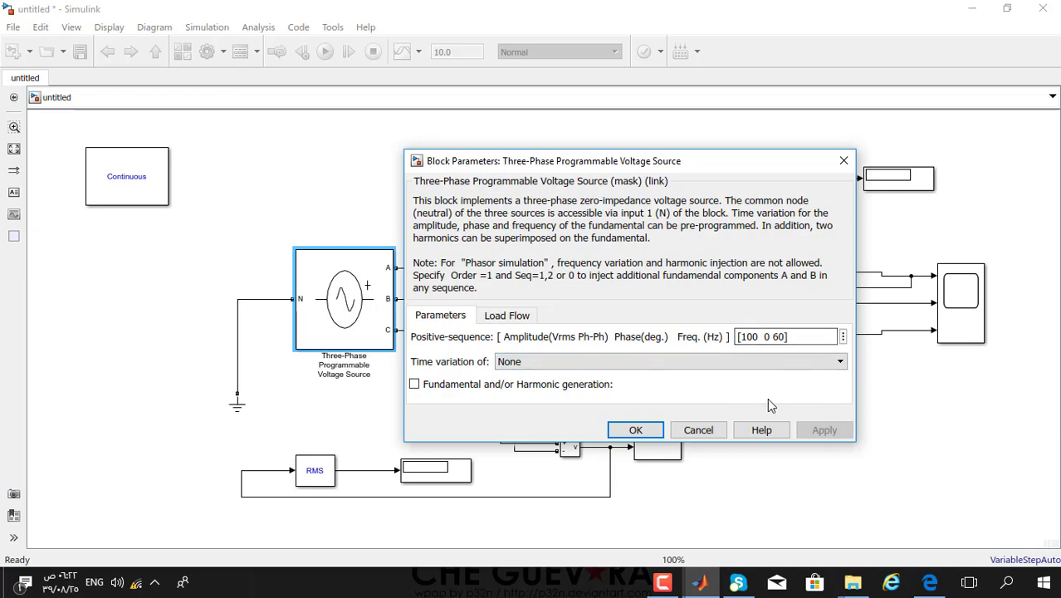
{"action": "left_click", "coordinate": [844, 161]}
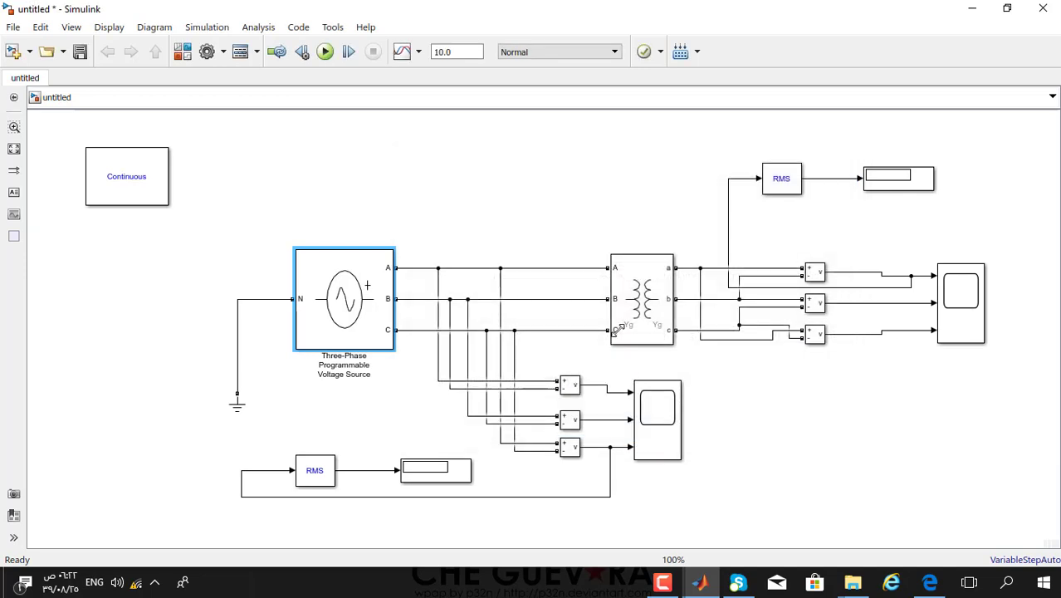
- Set the transformer's Winding 1 and Winding 2 connections to Y and its parameter units to SI
{"action": "double_click", "coordinate": [643, 293]}
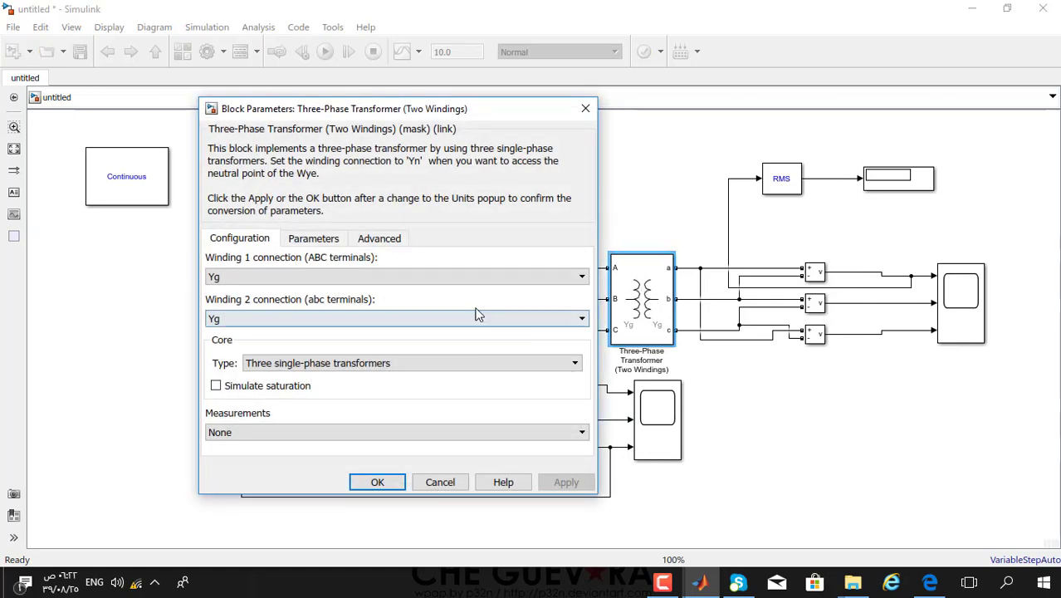
{"action": "left_click", "coordinate": [281, 285]}
{"action": "left_click", "coordinate": [268, 291]}
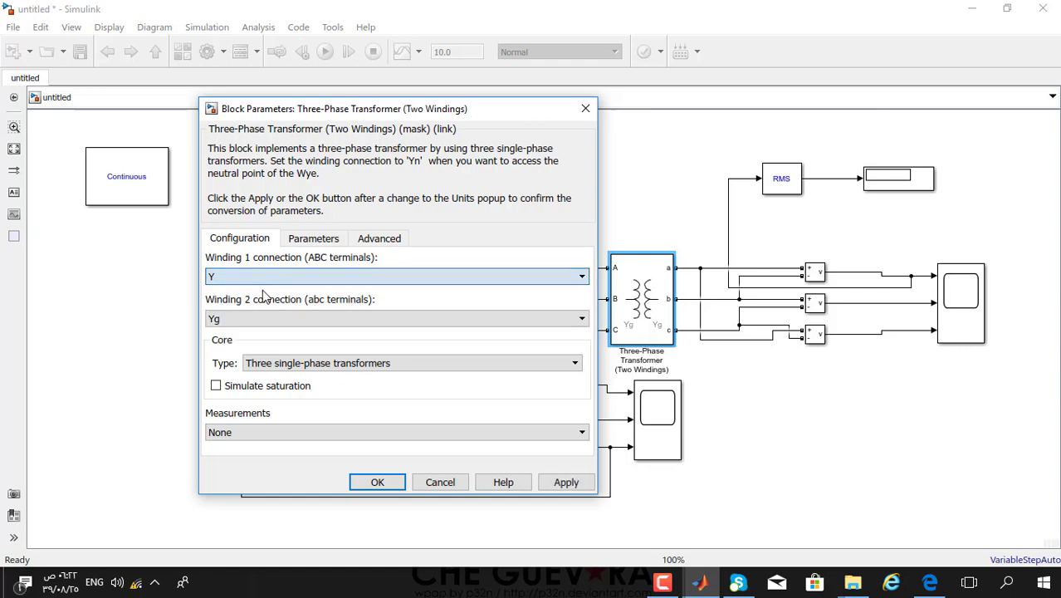
{"action": "left_click", "coordinate": [258, 324]}
{"action": "left_click", "coordinate": [256, 339]}
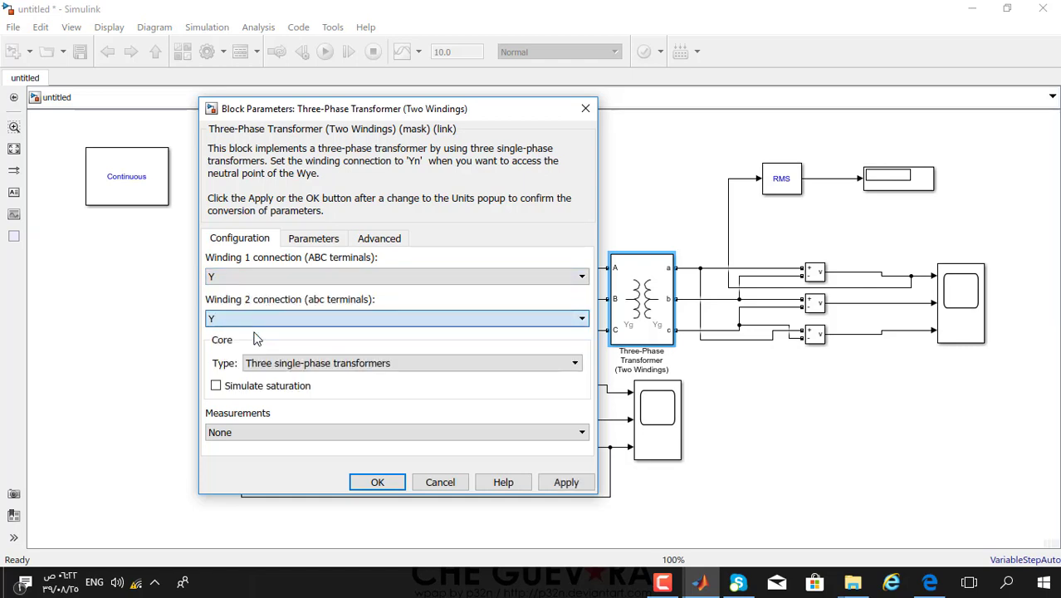
{"action": "left_click", "coordinate": [325, 242]}
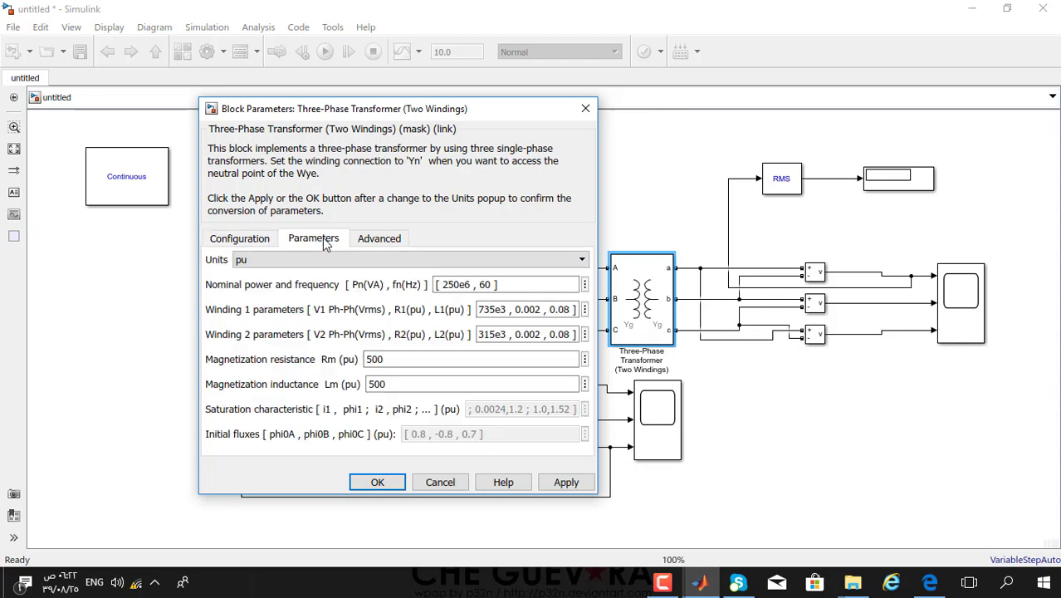
{"action": "left_click", "coordinate": [240, 260]}
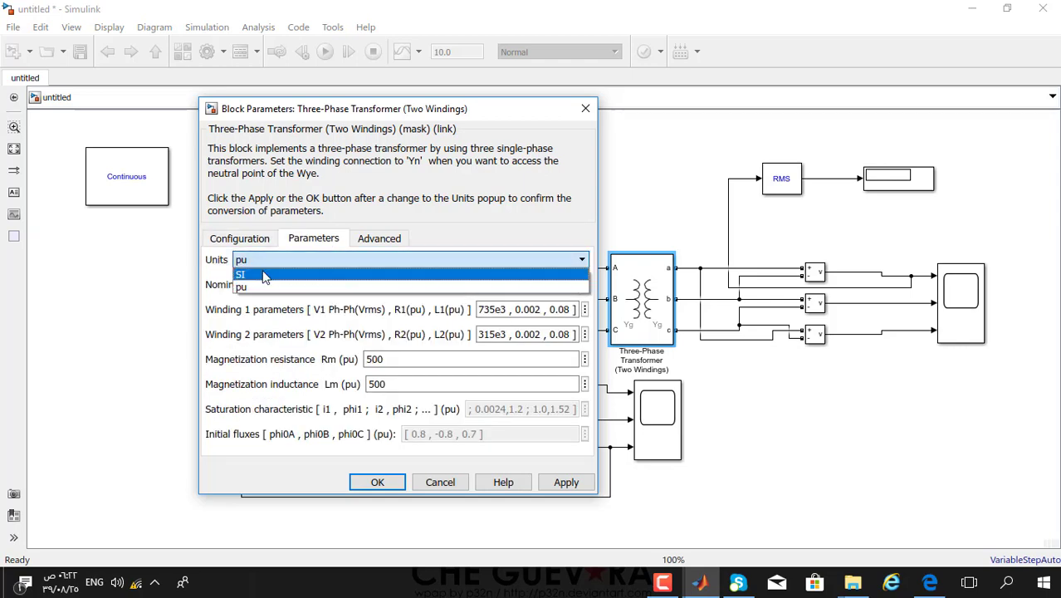
{"action": "left_click", "coordinate": [264, 276]}
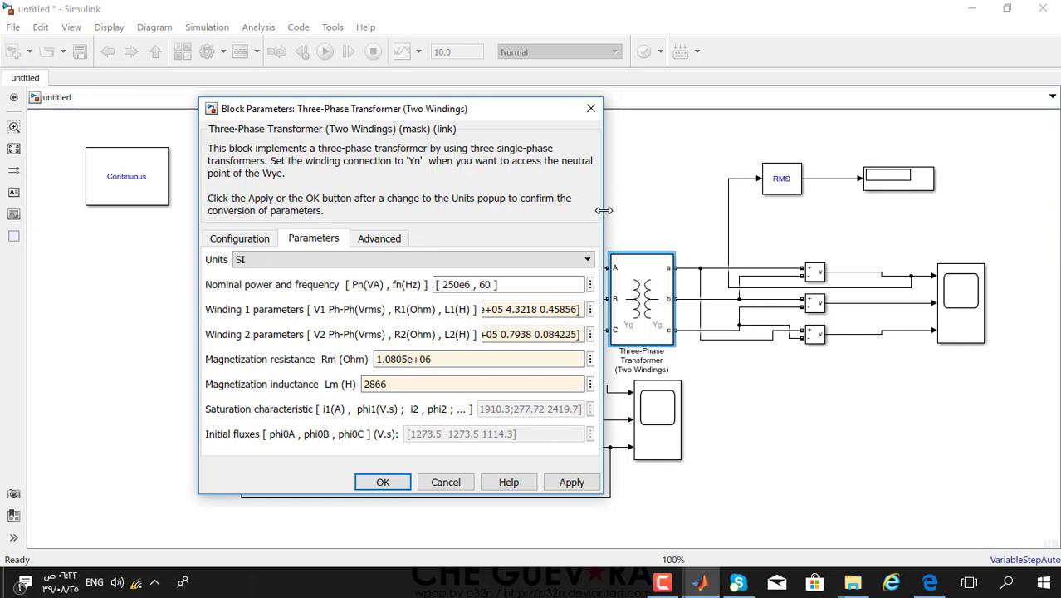
{"action": "left_click_drag", "start_coordinate": [603, 210], "coordinate": [767, 226]}
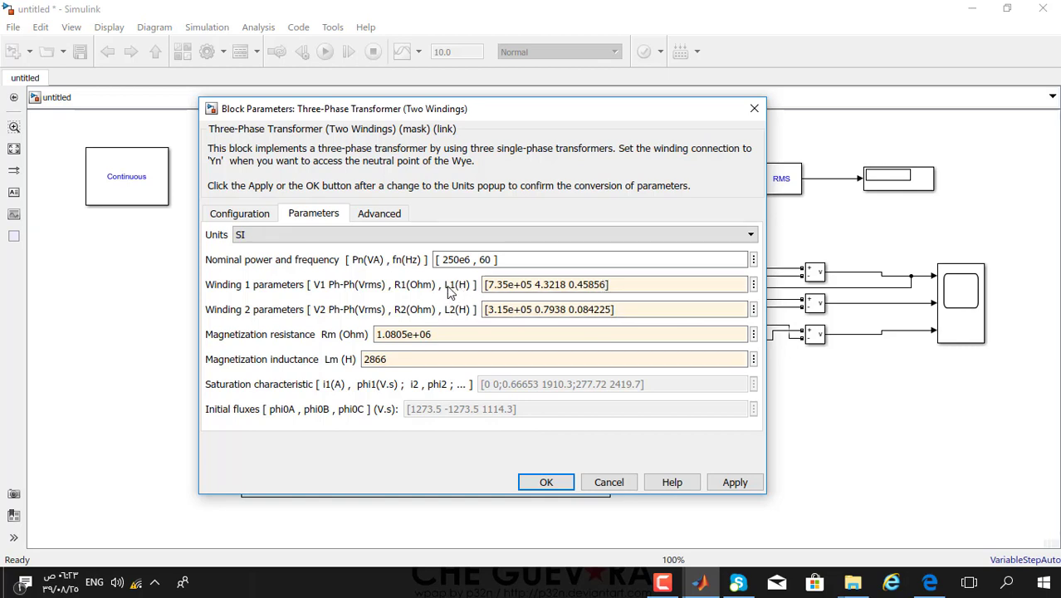
- Trim digits from the inductance entries of the Winding 1 and Winding 2 parameter vectors
{"action": "left_click", "coordinate": [602, 284]}
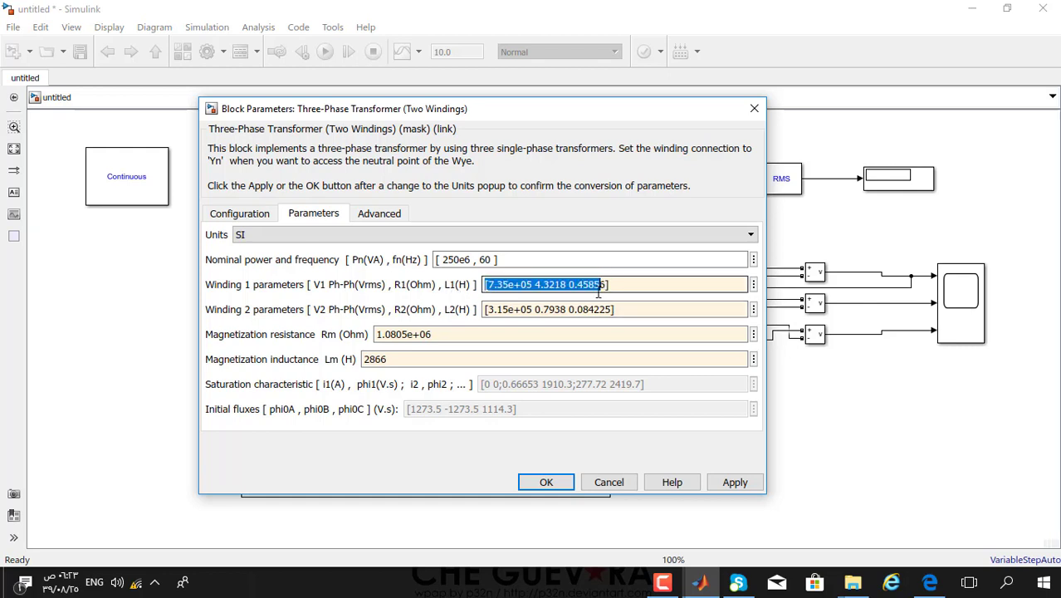
{"action": "left_click", "coordinate": [574, 284]}
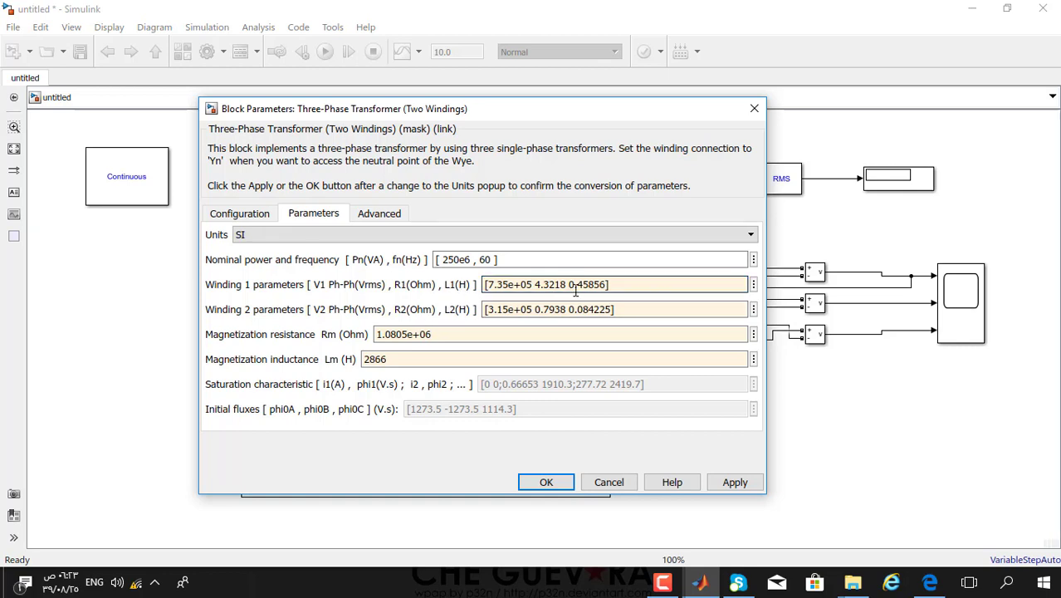
{"action": "left_click_drag", "start_coordinate": [584, 288], "coordinate": [598, 289]}
{"action": "key", "text": "BackSpace"}
{"action": "left_click_drag", "start_coordinate": [486, 310], "coordinate": [604, 313]}
{"action": "left_click", "coordinate": [580, 310]}
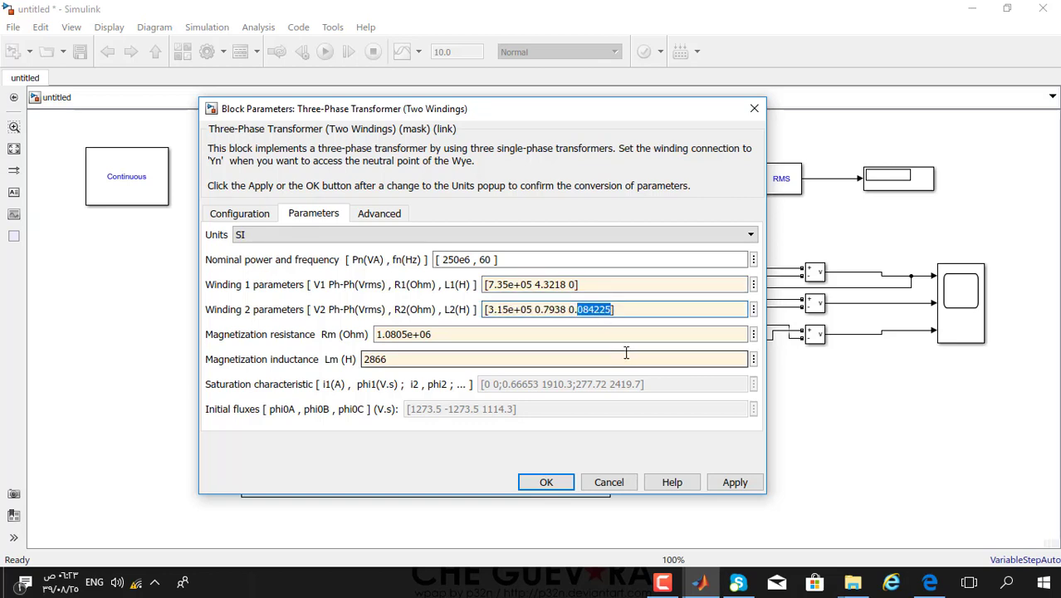
{"action": "key", "text": "BackSpace"}
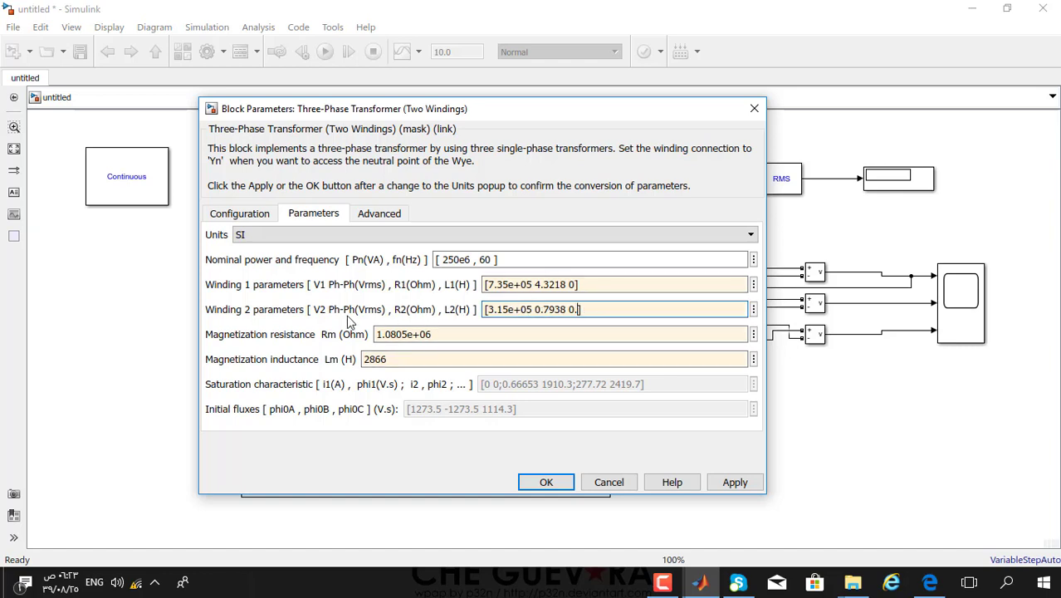
- Set the Winding 1 voltage to 1 and the Winding 2 voltage to 2
{"action": "left_click", "coordinate": [532, 289]}
{"action": "left_click", "coordinate": [496, 288]}
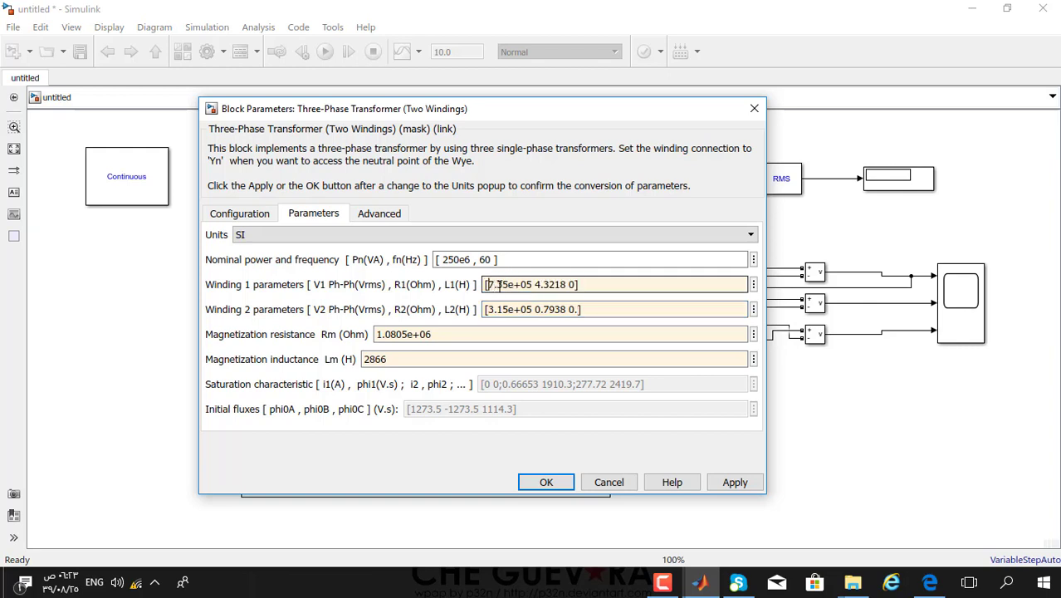
{"action": "left_click_drag", "start_coordinate": [487, 285], "coordinate": [533, 285]}
{"action": "type", "text": "1"}
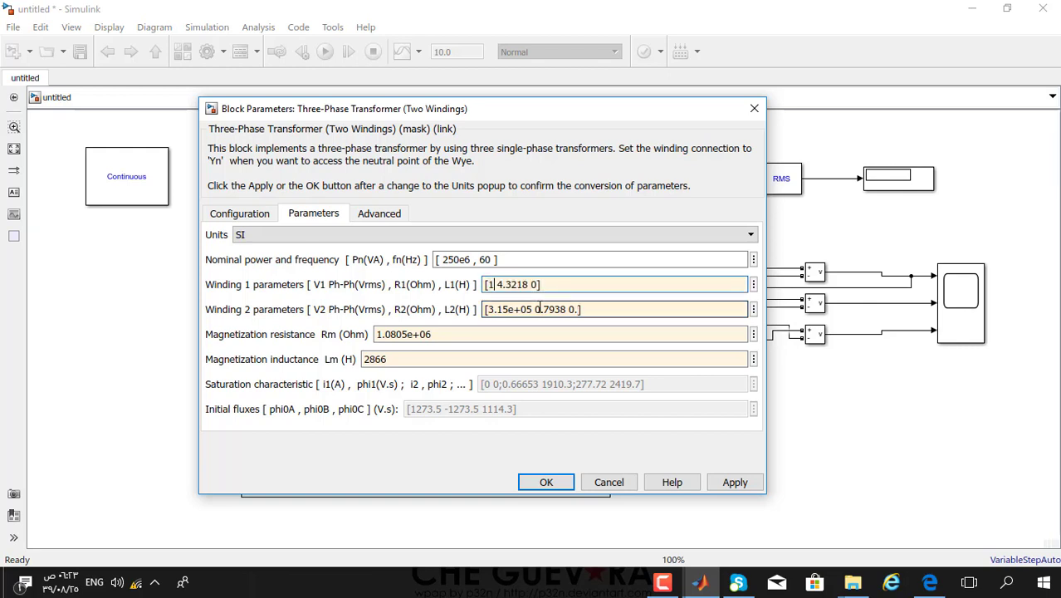
{"action": "left_click", "coordinate": [537, 309]}
{"action": "left_click", "coordinate": [496, 309]}
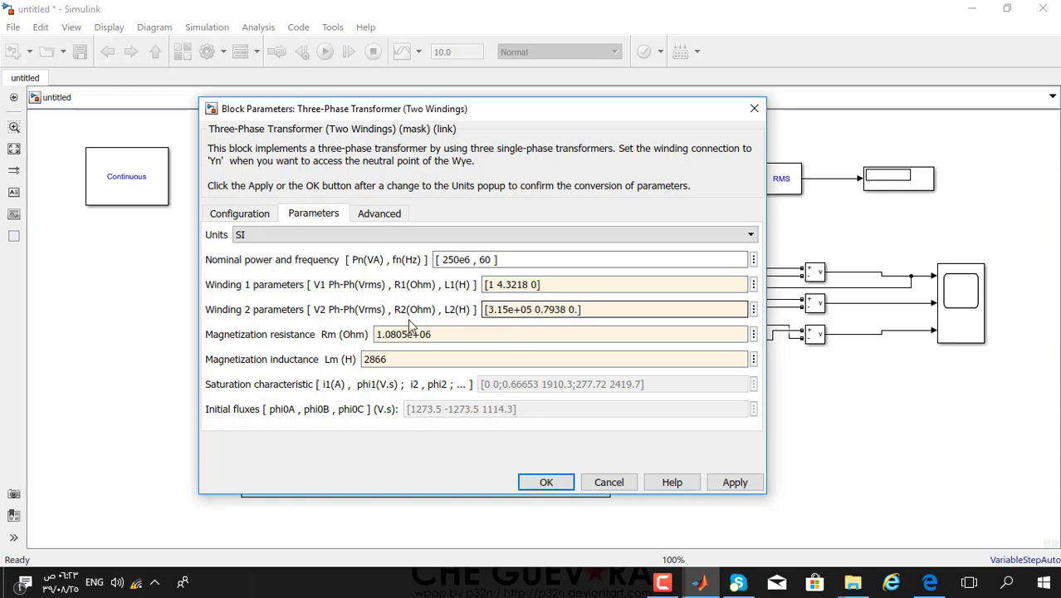
{"action": "left_click", "coordinate": [491, 309]}
{"action": "left_click_drag", "start_coordinate": [490, 309], "coordinate": [533, 319]}
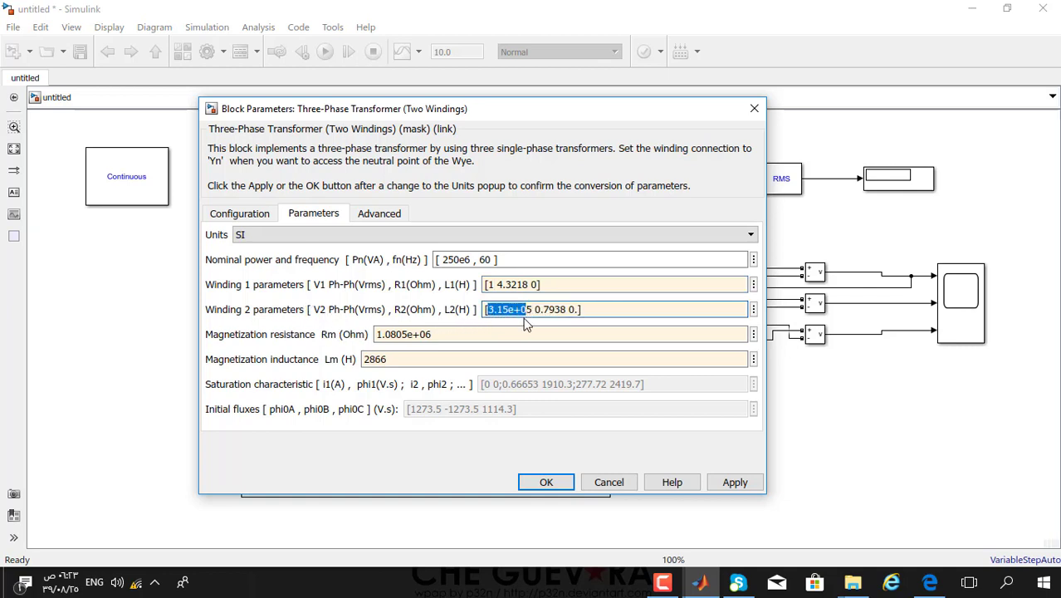
{"action": "type", "text": "25"}
{"action": "key", "text": "BackSpace"}
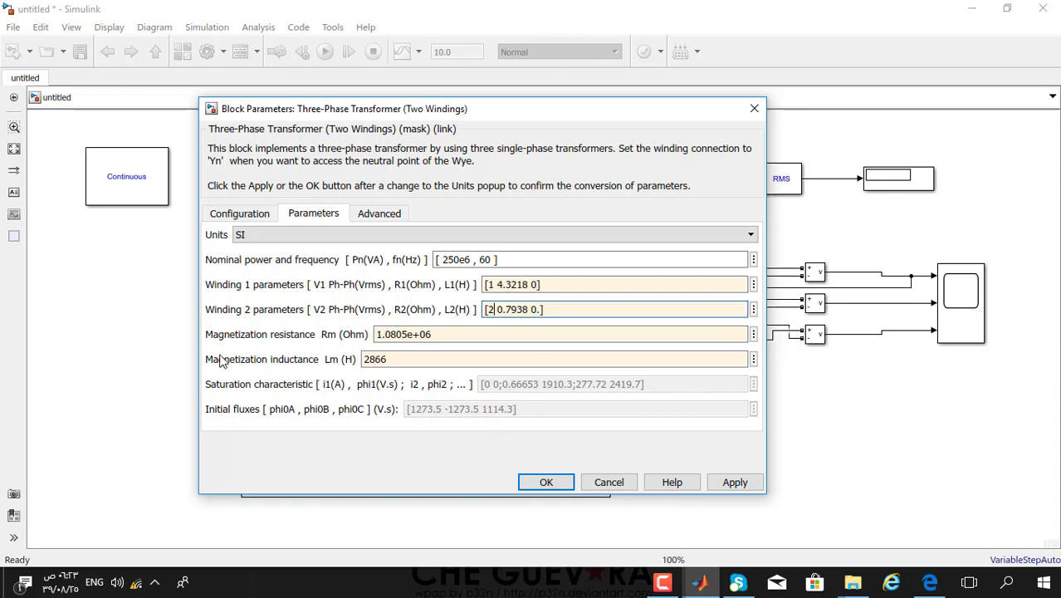
- Set magnetization resistance Rm and inductance Lm to inf, then apply and close
{"action": "left_click", "coordinate": [423, 336]}
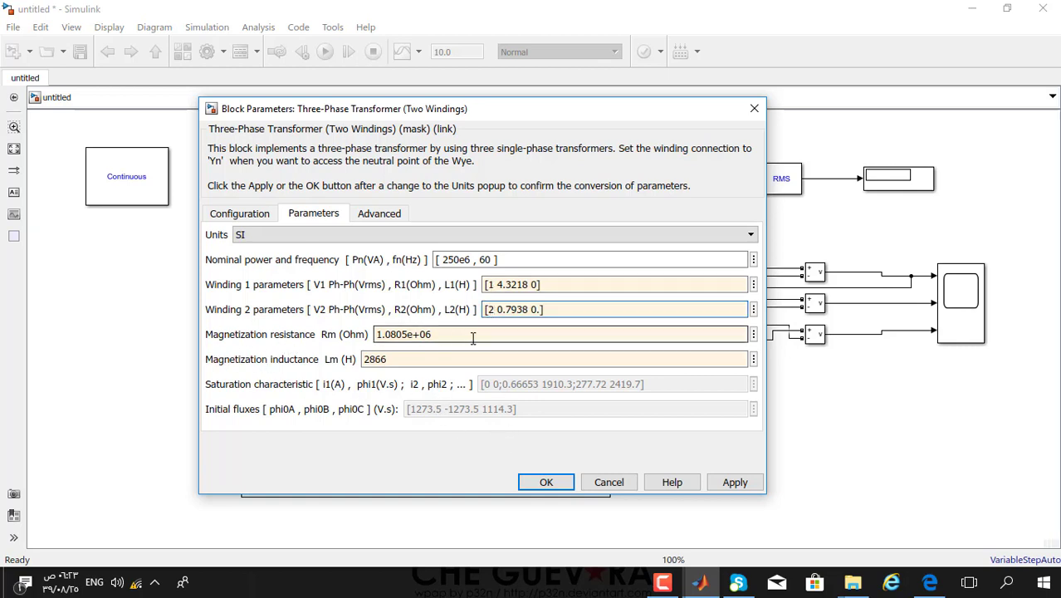
{"action": "double_click", "coordinate": [458, 341]}
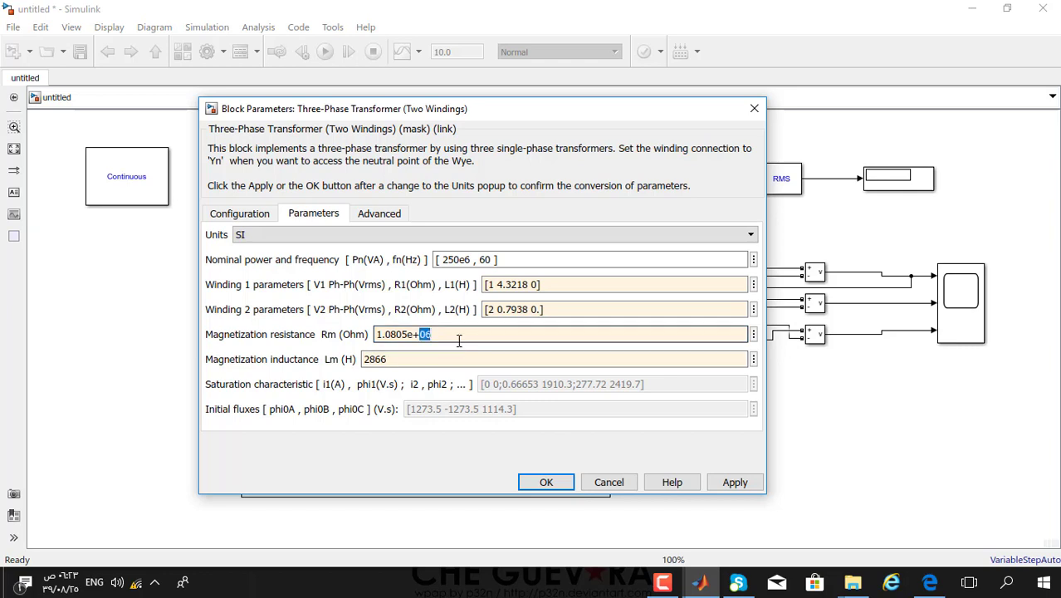
{"action": "key", "text": "ctrl+a"}
{"action": "key", "text": "BackSpace"}
{"action": "type", "text": "inf"}
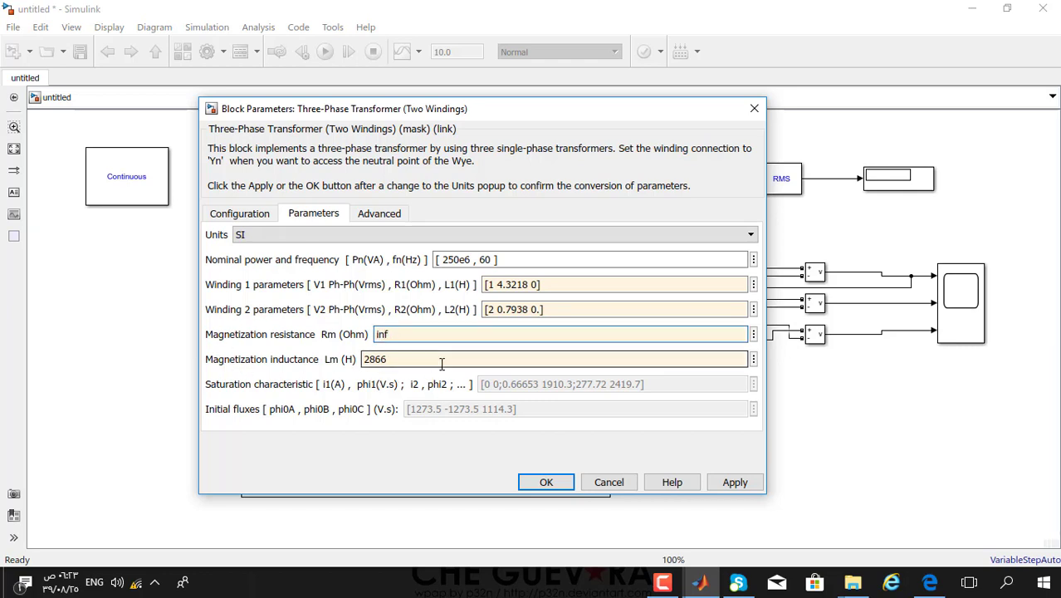
{"action": "key", "text": "Tab"}
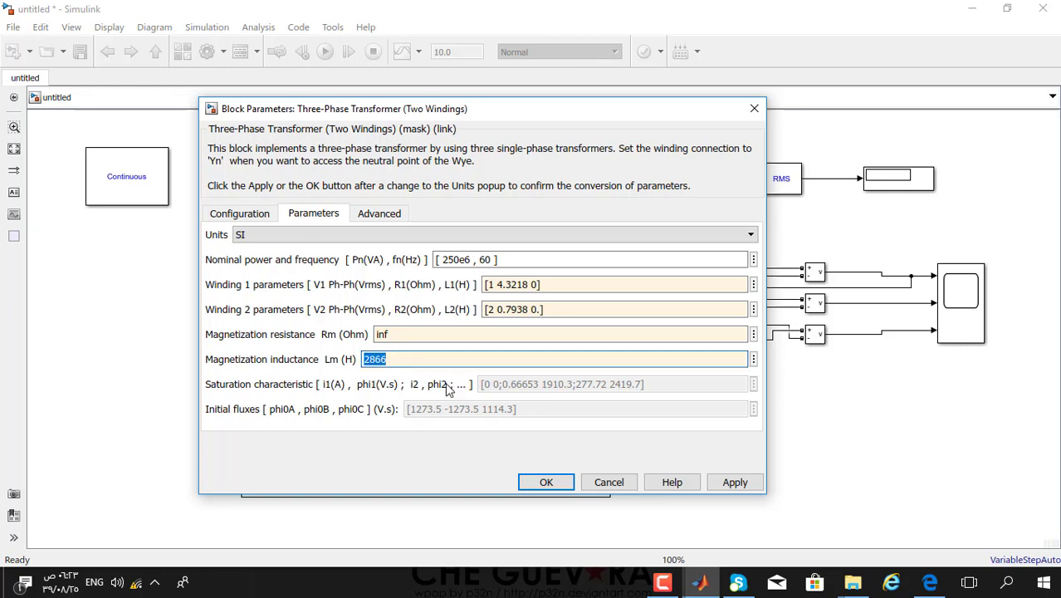
{"action": "type", "text": "inf"}
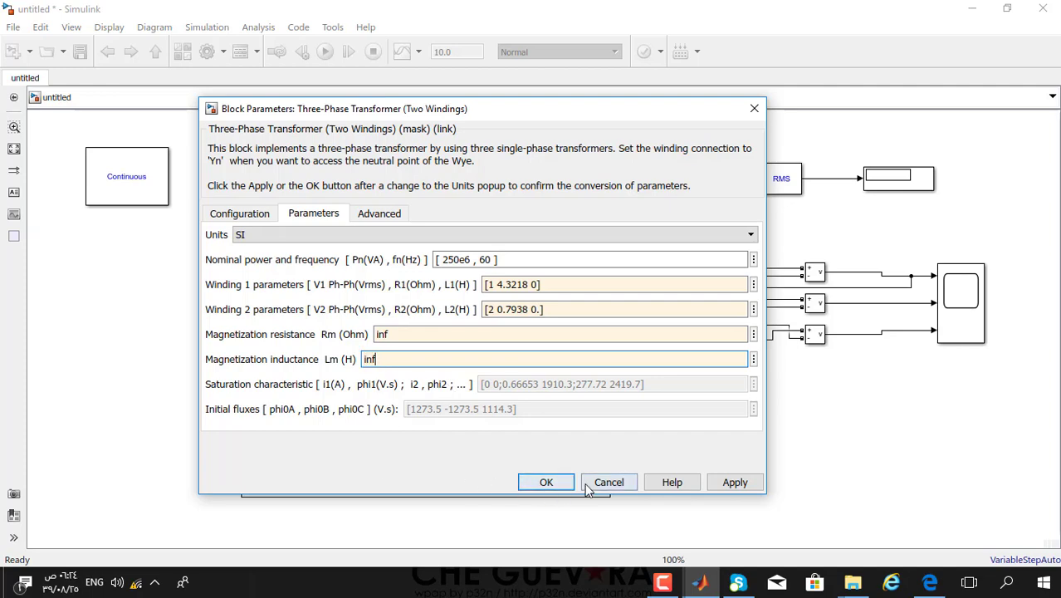
{"action": "left_click", "coordinate": [733, 484]}
{"action": "left_click", "coordinate": [546, 482]}
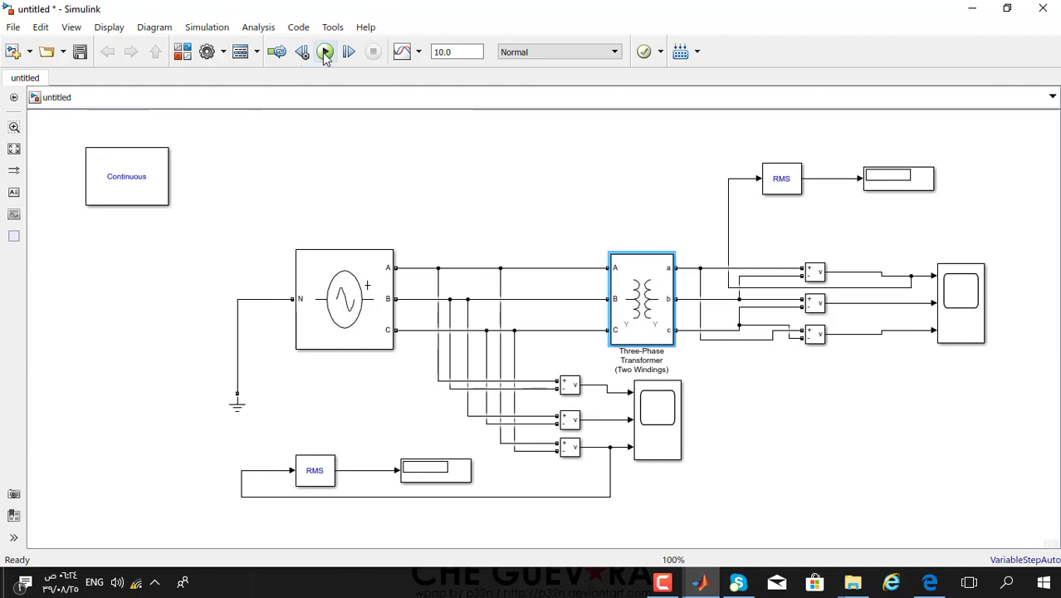
- Change the simulation stop time from 10.0 to 0.2 and run the model
{"action": "double_click", "coordinate": [468, 52]}
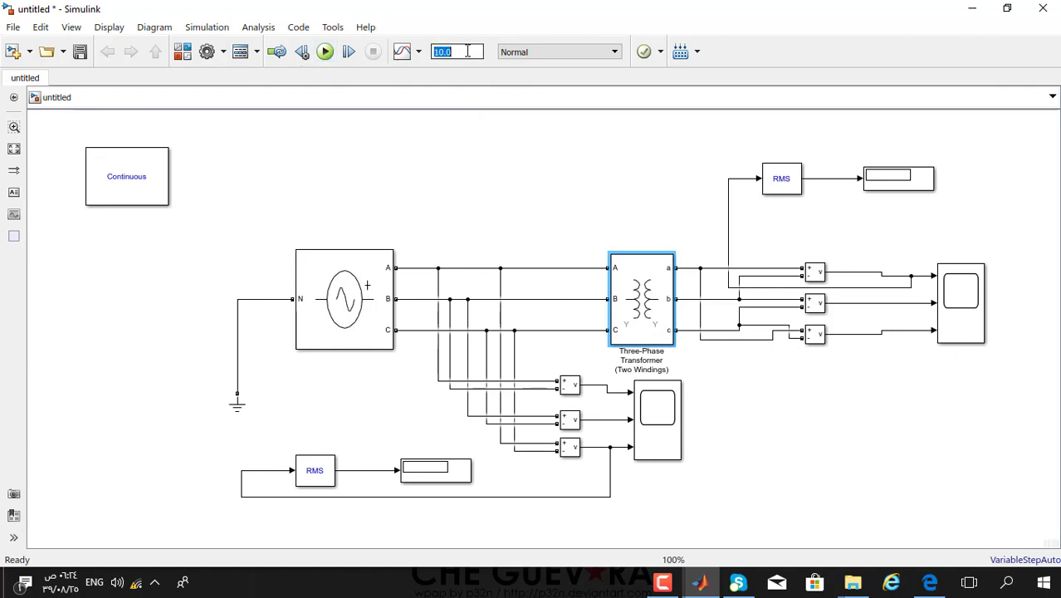
{"action": "left_click", "coordinate": [468, 51]}
{"action": "key", "text": "BackSpace"}
{"action": "key", "text": "BackSpace"}
{"action": "key", "text": "BackSpace"}
{"action": "key", "text": "BackSpace"}
{"action": "type", "text": "0.2"}
{"action": "left_click", "coordinate": [324, 53]}
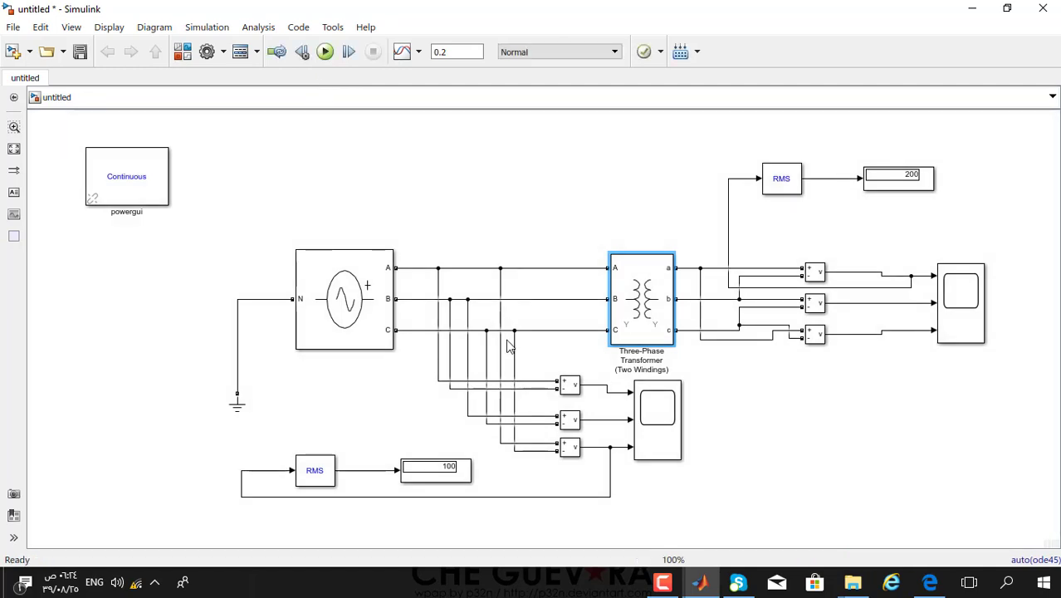
- View the three line-voltage waveforms in the output Scope at full size, then close it
{"action": "double_click", "coordinate": [968, 316]}
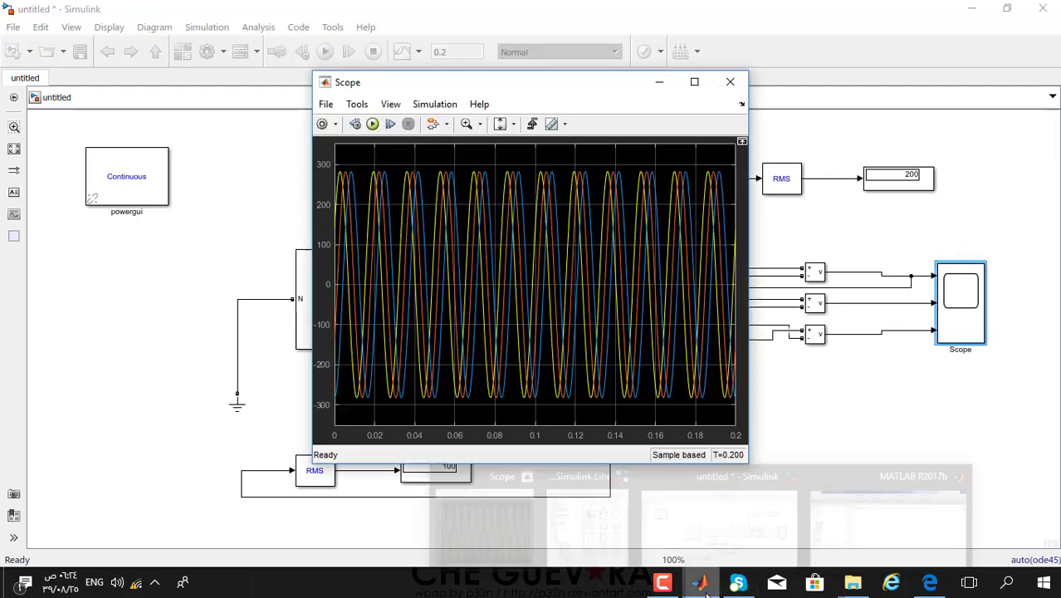
{"action": "left_click", "coordinate": [694, 82]}
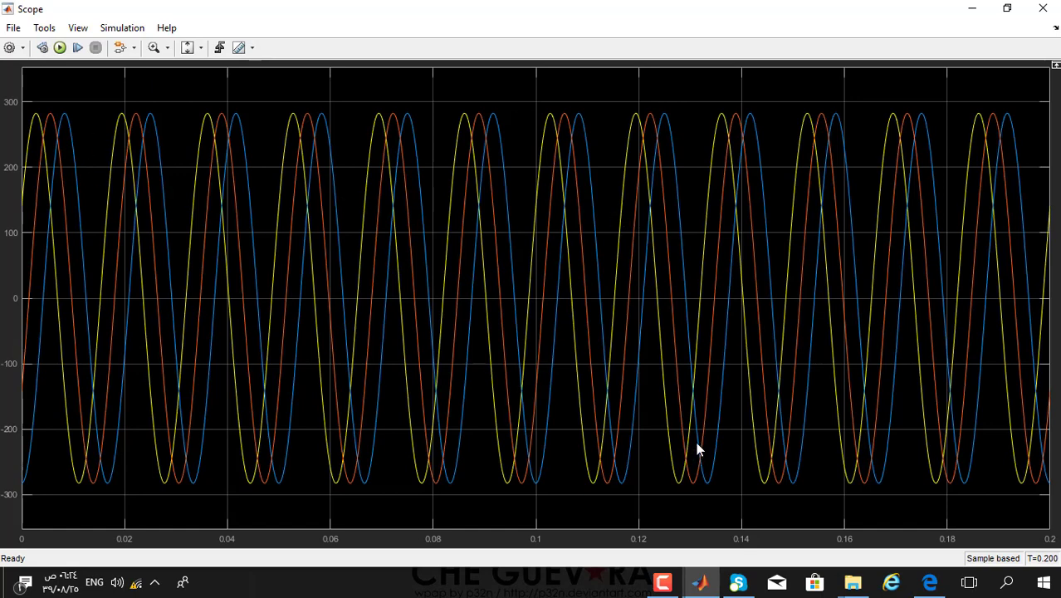
{"action": "left_click", "coordinate": [1043, 7]}
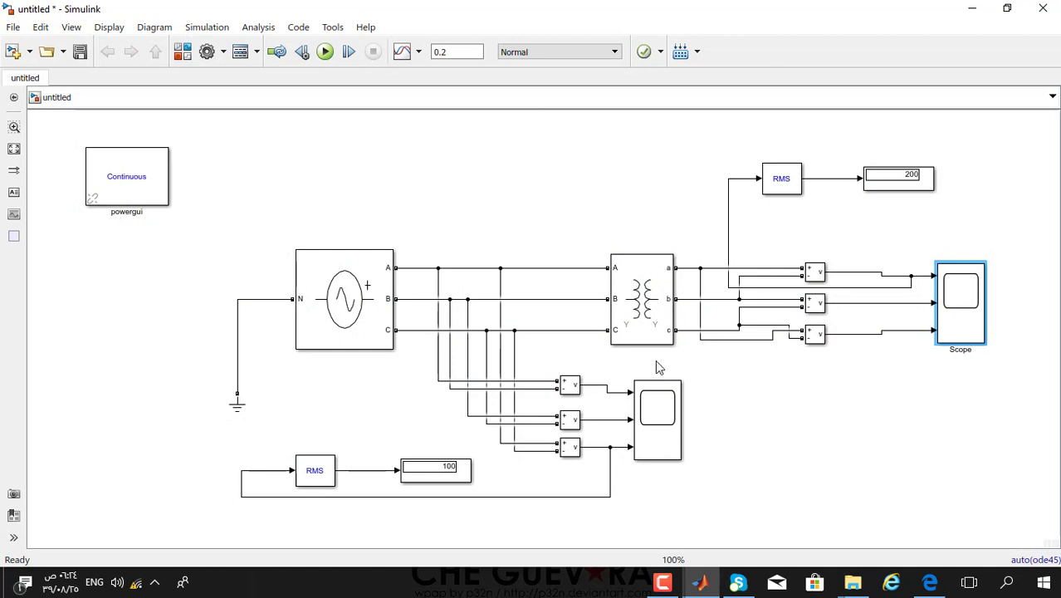
- Check the RMS displays reading 100 and 200, then bring up the Library Browser's Simulink categories
{"action": "left_click", "coordinate": [422, 478]}
{"action": "scroll", "coordinate": [422, 479], "scroll_direction": "up", "scroll_amount": 4}
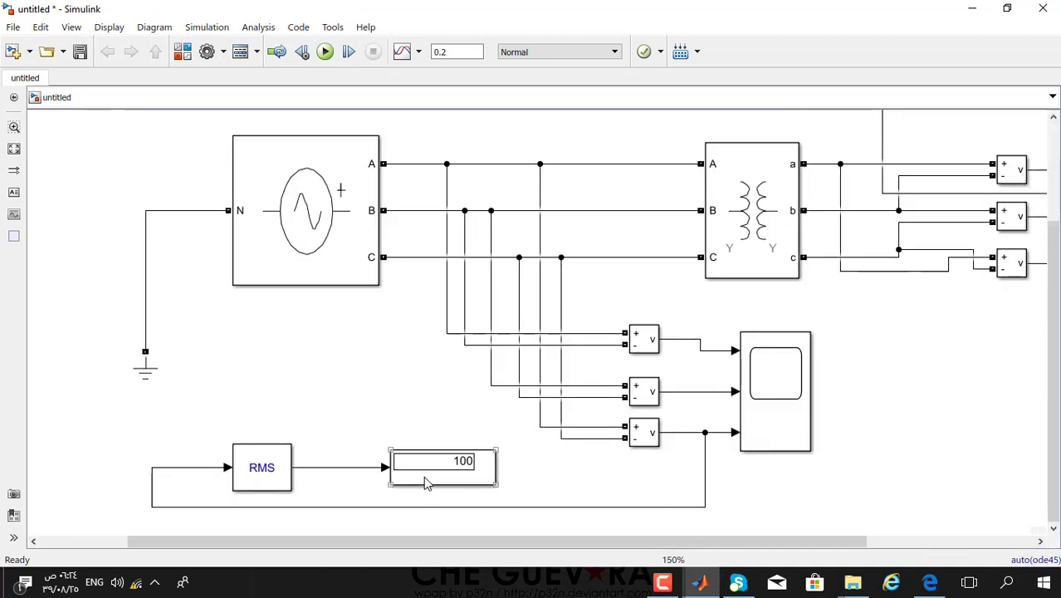
{"action": "left_click", "coordinate": [735, 329]}
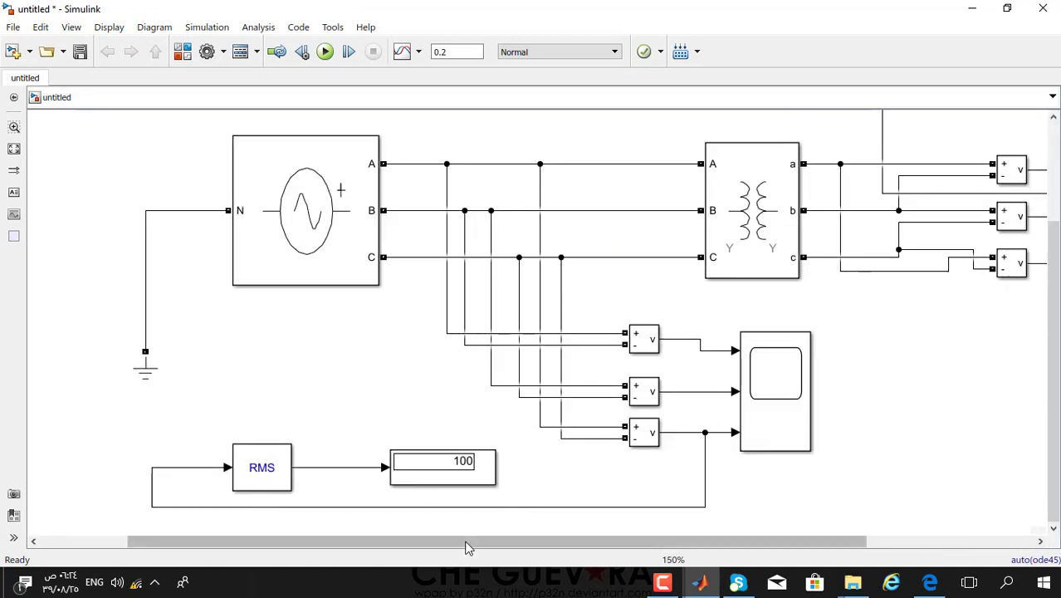
{"action": "left_click", "coordinate": [322, 230]}
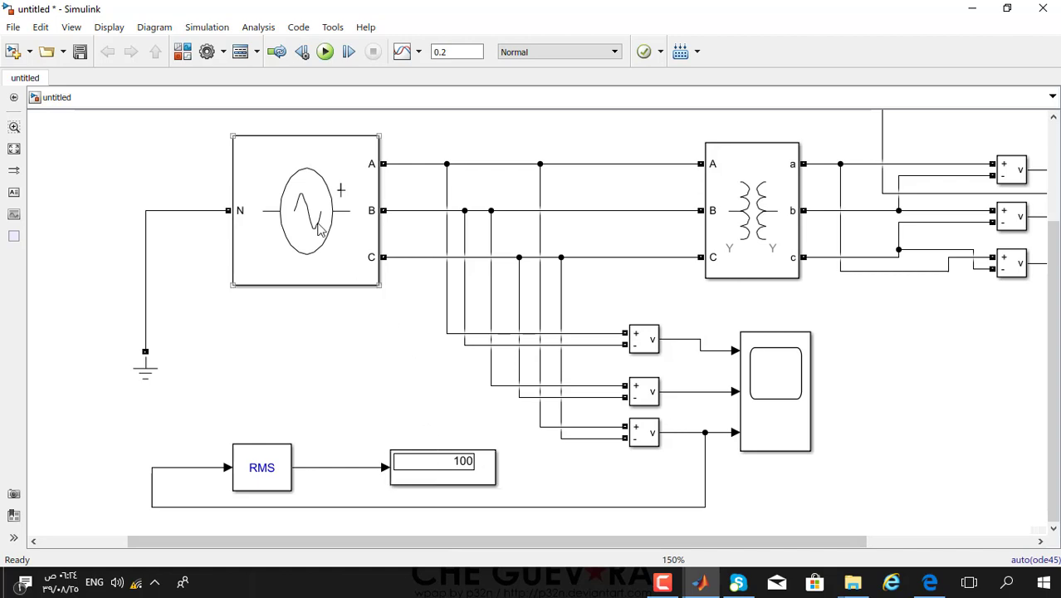
{"action": "left_click_drag", "start_coordinate": [778, 541], "coordinate": [996, 546]}
{"action": "scroll", "coordinate": [917, 169], "scroll_direction": "up", "scroll_amount": 3}
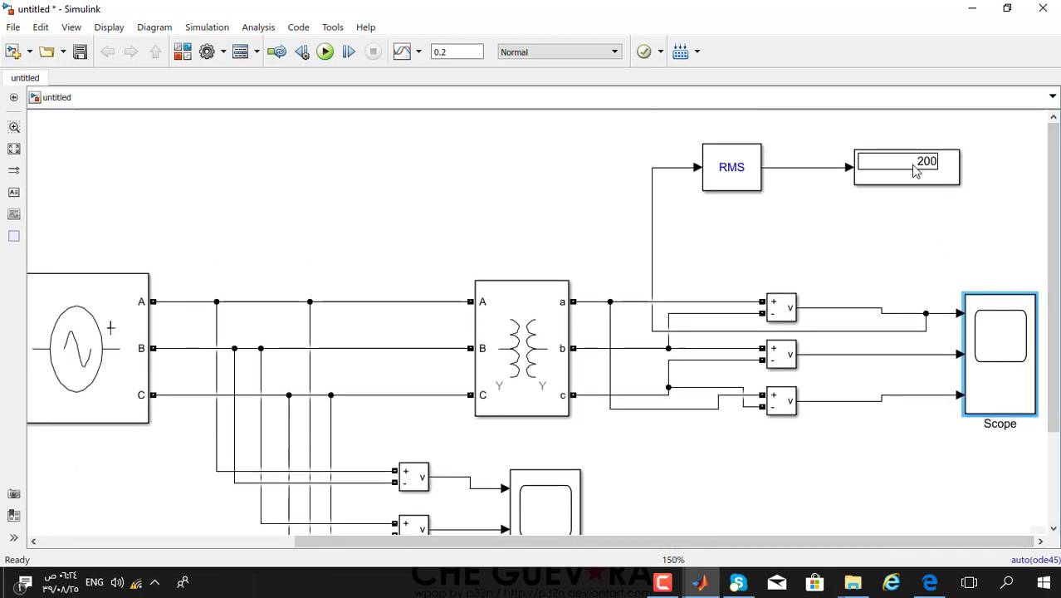
{"action": "scroll", "coordinate": [886, 440], "scroll_direction": "down", "scroll_amount": 1}
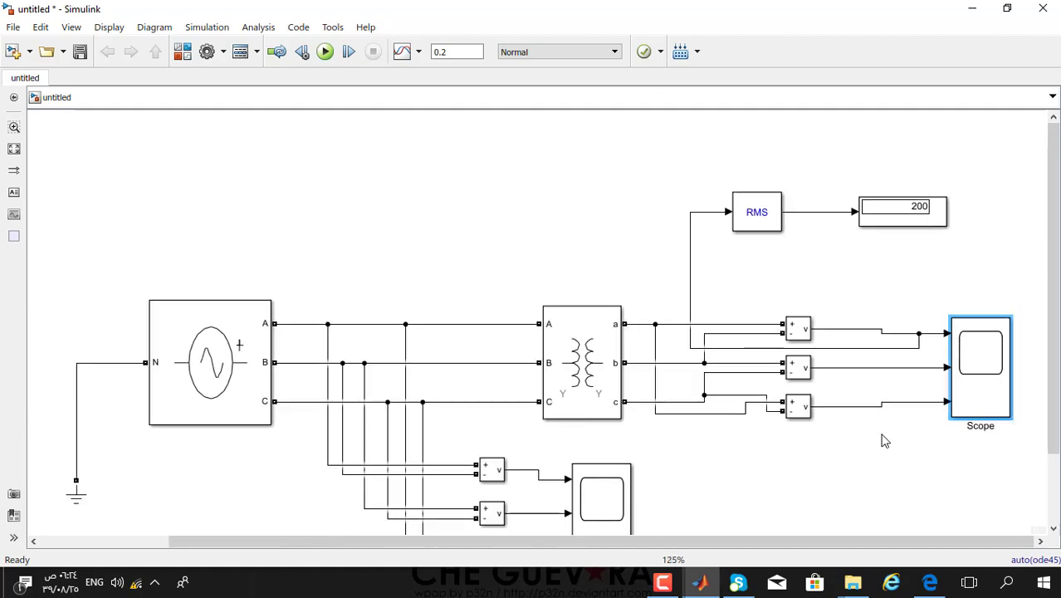
{"action": "scroll", "coordinate": [886, 440], "scroll_direction": "down", "scroll_amount": 1}
{"action": "scroll", "coordinate": [930, 482], "scroll_direction": "down", "scroll_amount": 1}
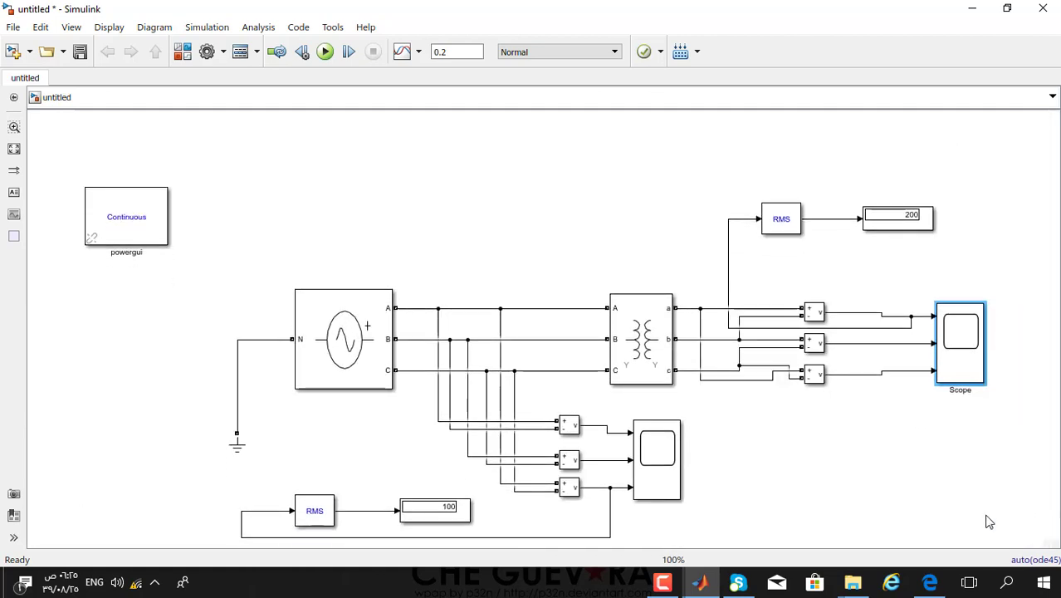
{"action": "left_click", "coordinate": [900, 488]}
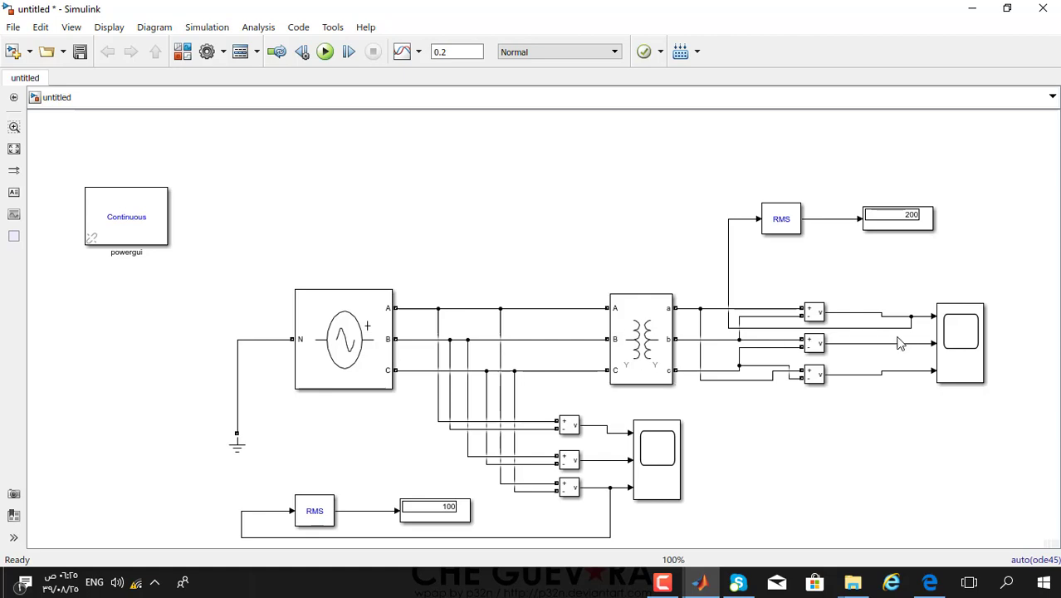
{"action": "left_click", "coordinate": [891, 224]}
{"action": "left_click", "coordinate": [876, 319]}
{"action": "left_click", "coordinate": [175, 52]}
{"action": "left_click", "coordinate": [235, 152]}
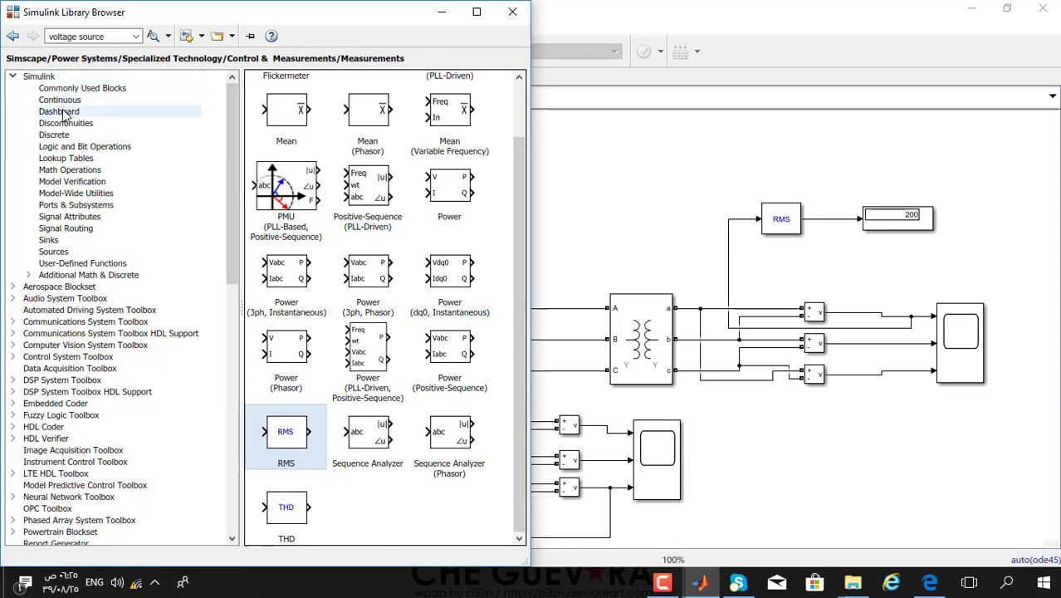
- Drag a Divide block from Math Operations to the right of the 200 display
{"action": "left_click", "coordinate": [70, 169]}
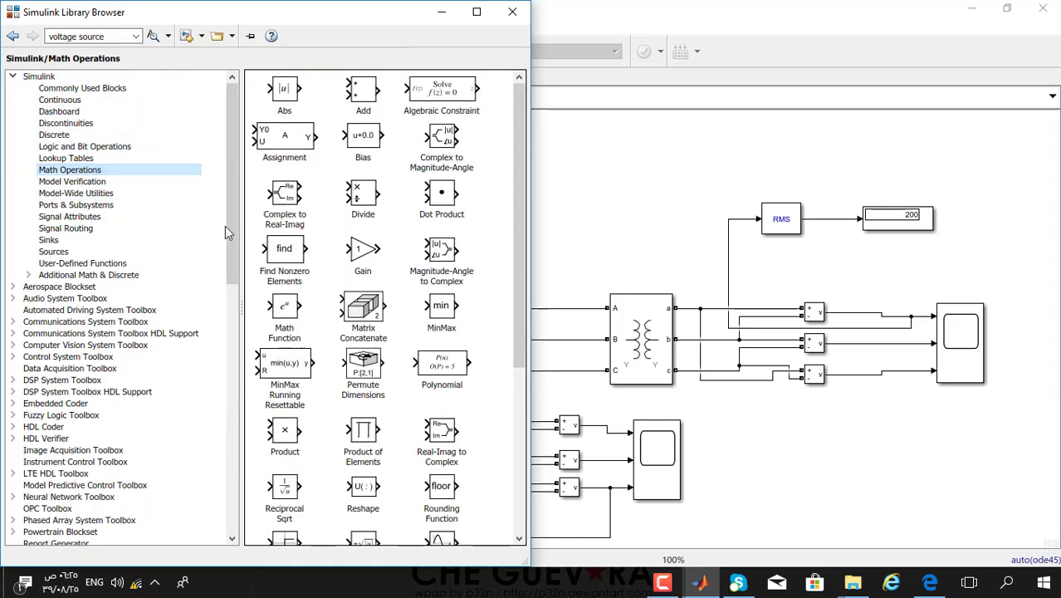
{"action": "left_click", "coordinate": [366, 209]}
{"action": "left_click_drag", "start_coordinate": [374, 206], "coordinate": [1016, 272]}
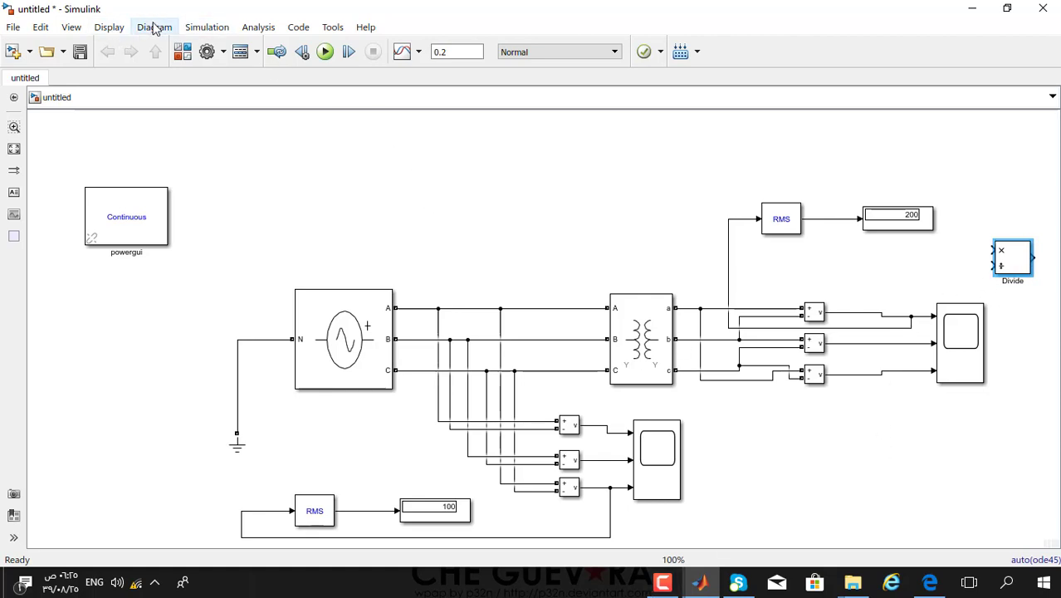
{"action": "left_click", "coordinate": [182, 52]}
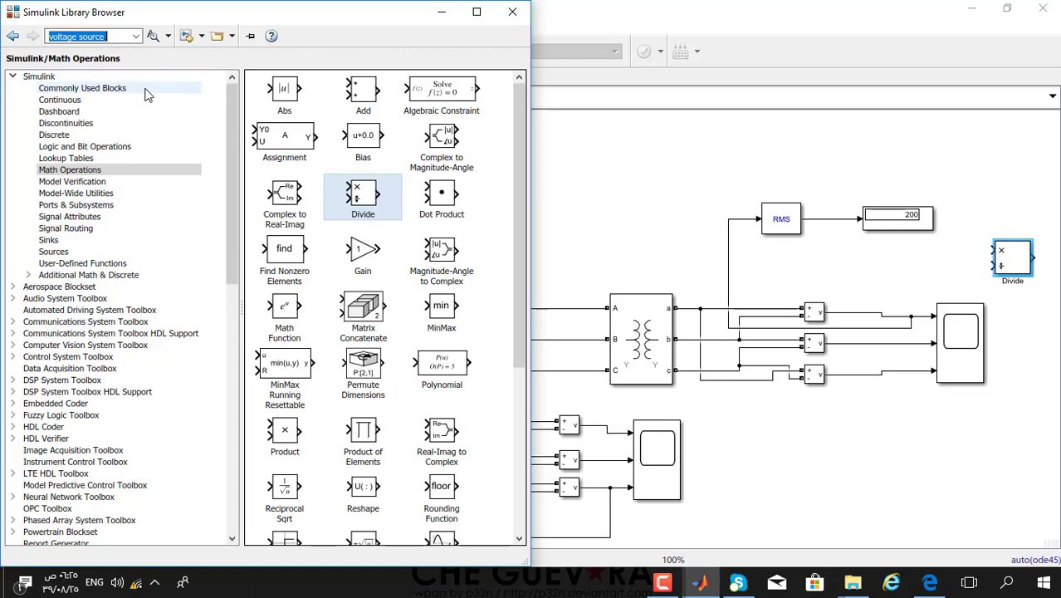
- Search the library for 'constant' and place a Constant block beside the Divide block
{"action": "type", "text": "constant"}
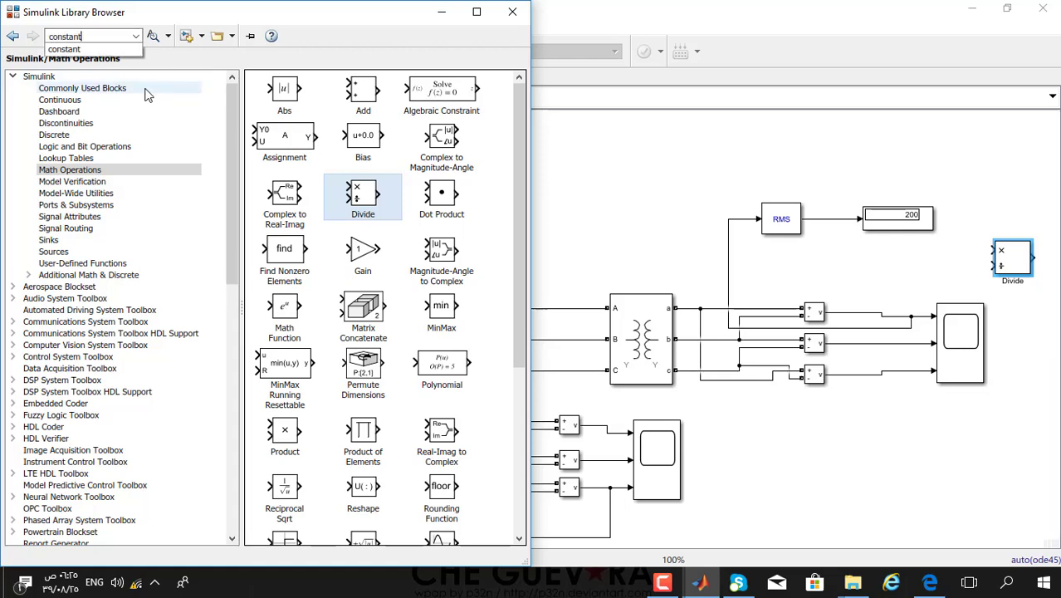
{"action": "key", "text": "Return"}
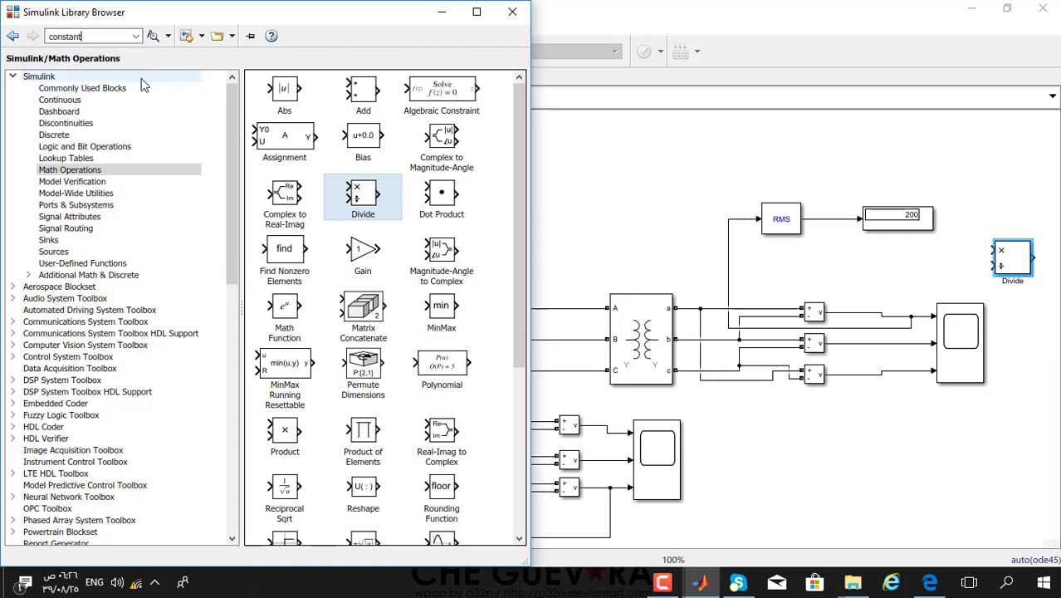
{"action": "left_click", "coordinate": [110, 38]}
{"action": "double_click", "coordinate": [103, 37]}
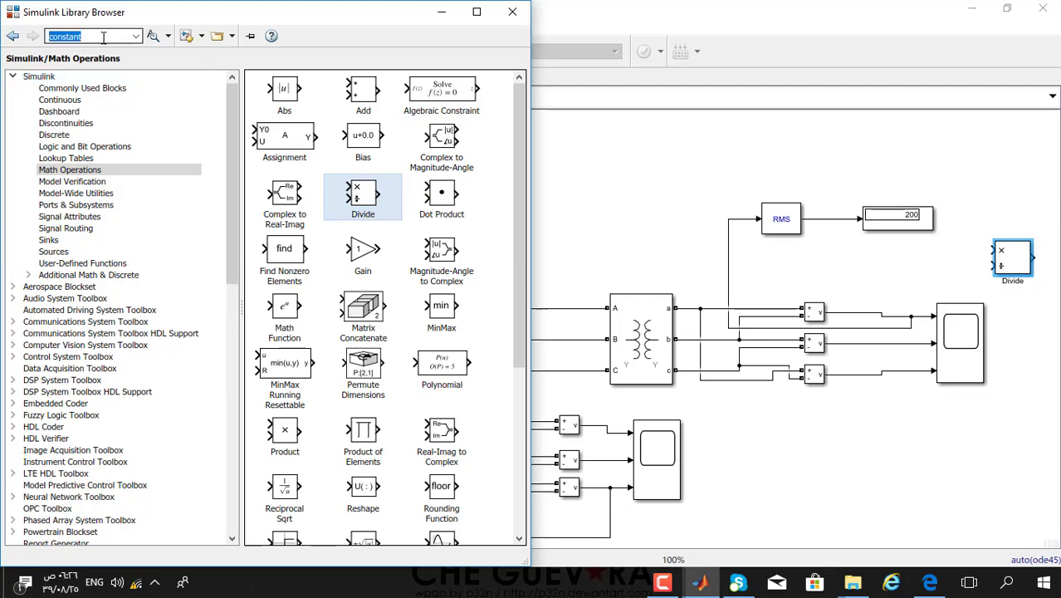
{"action": "key", "text": "Return"}
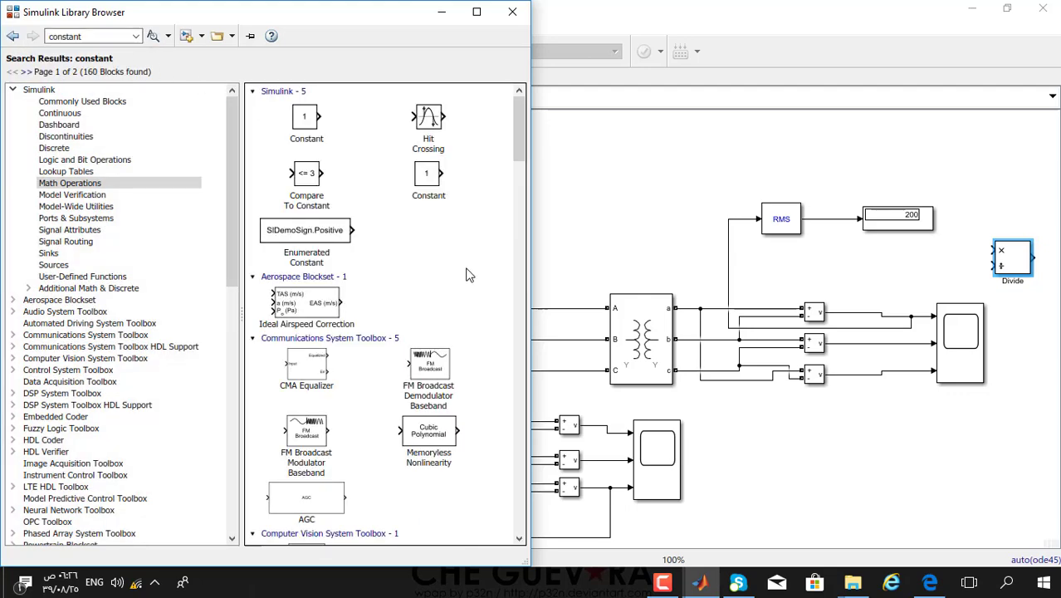
{"action": "left_click_drag", "start_coordinate": [427, 176], "coordinate": [914, 272]}
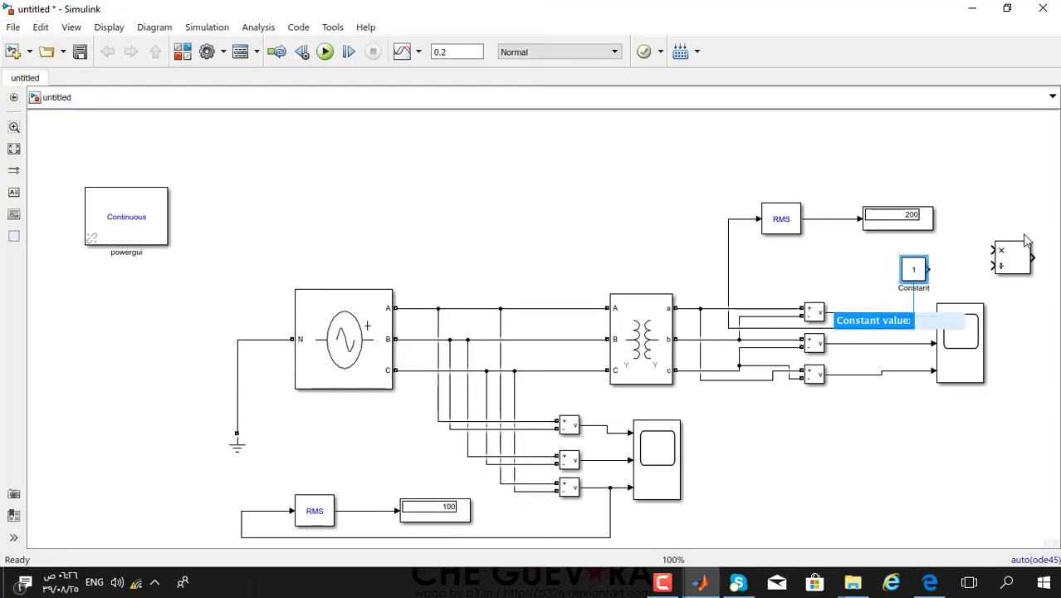
{"action": "left_click_drag", "start_coordinate": [908, 272], "coordinate": [869, 269]}
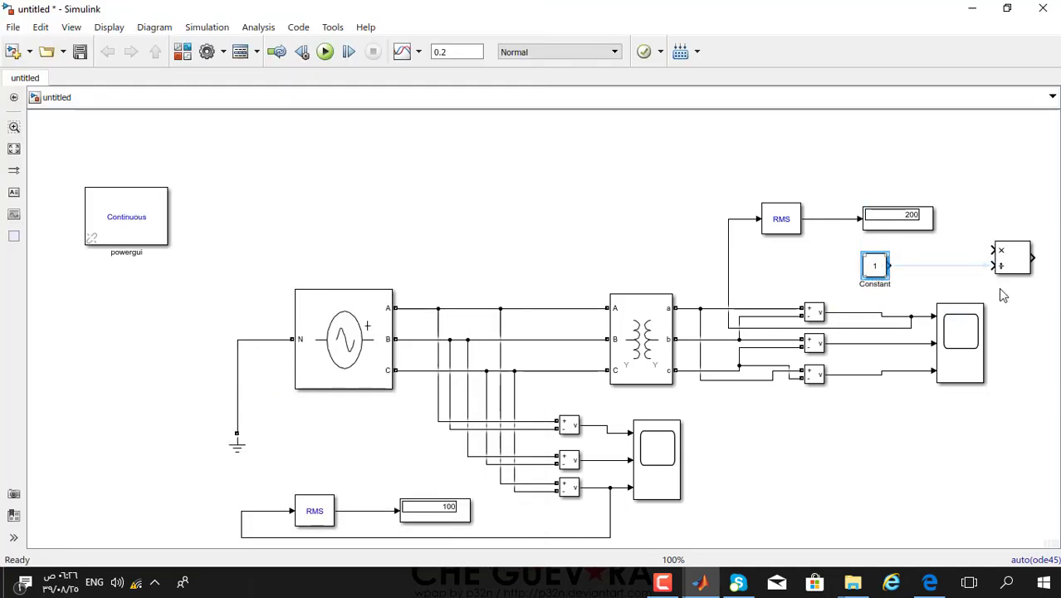
- Feed a line-voltage signal into the Divide upper input and the Constant into its lower input
{"action": "mouse_move", "coordinate": [994, 249]}
{"action": "left_mouse_down"}
{"action": "mouse_move", "coordinate": [957, 254]}
{"action": "mouse_move", "coordinate": [911, 287]}
{"action": "mouse_move", "coordinate": [901, 316]}
{"action": "left_mouse_up"}
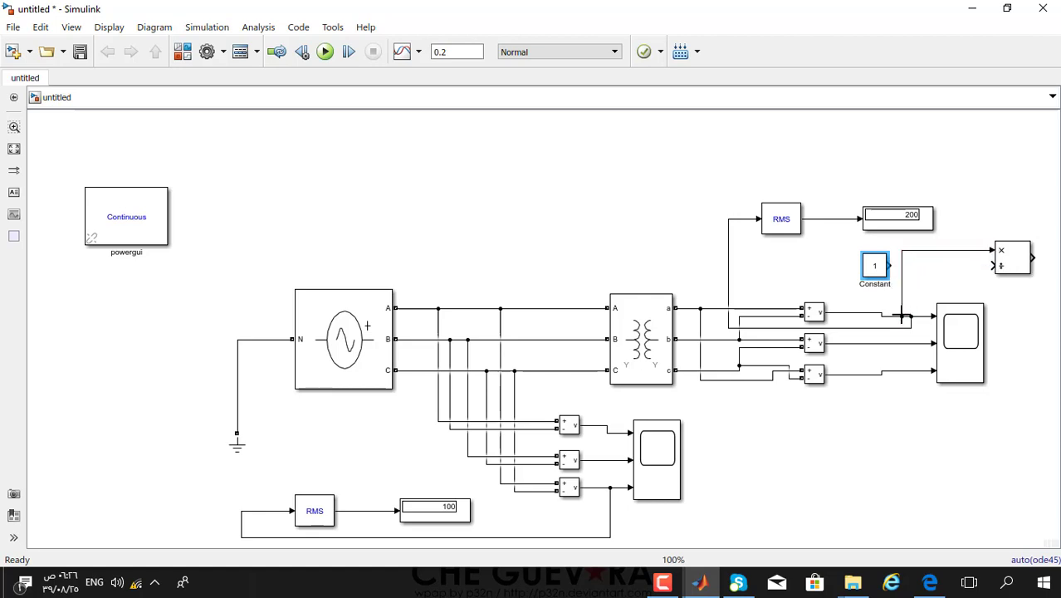
{"action": "left_click", "coordinate": [1003, 273]}
{"action": "left_click_drag", "start_coordinate": [995, 266], "coordinate": [894, 267]}
- Enter sqrt(3) as the Constant block's value and apply it
{"action": "double_click", "coordinate": [874, 270]}
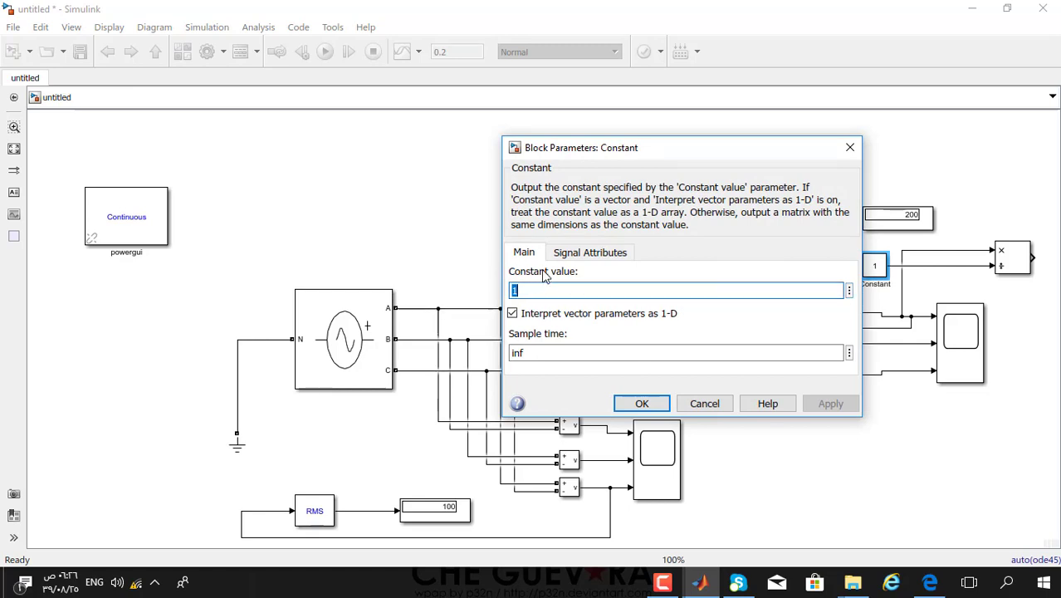
{"action": "type", "text": "sqrt(3"}
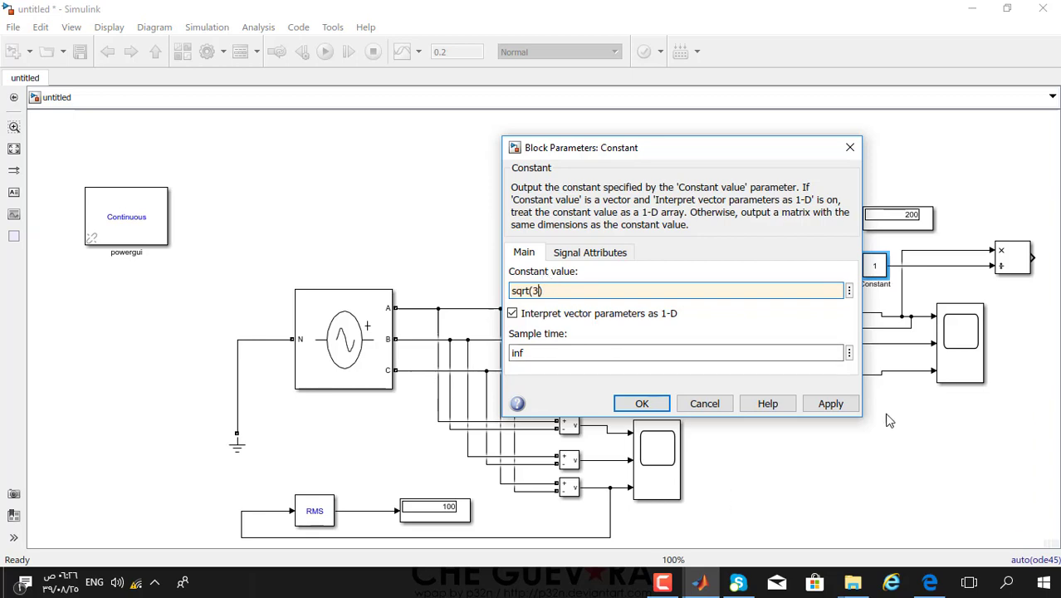
{"action": "left_click", "coordinate": [831, 403]}
{"action": "left_click", "coordinate": [641, 403]}
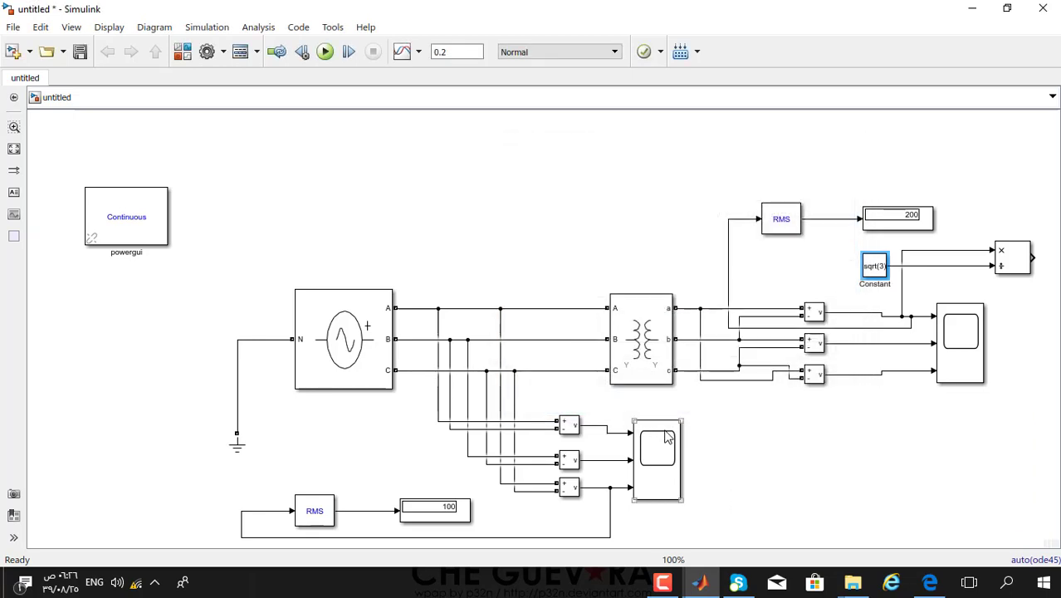
{"action": "left_click", "coordinate": [912, 217]}
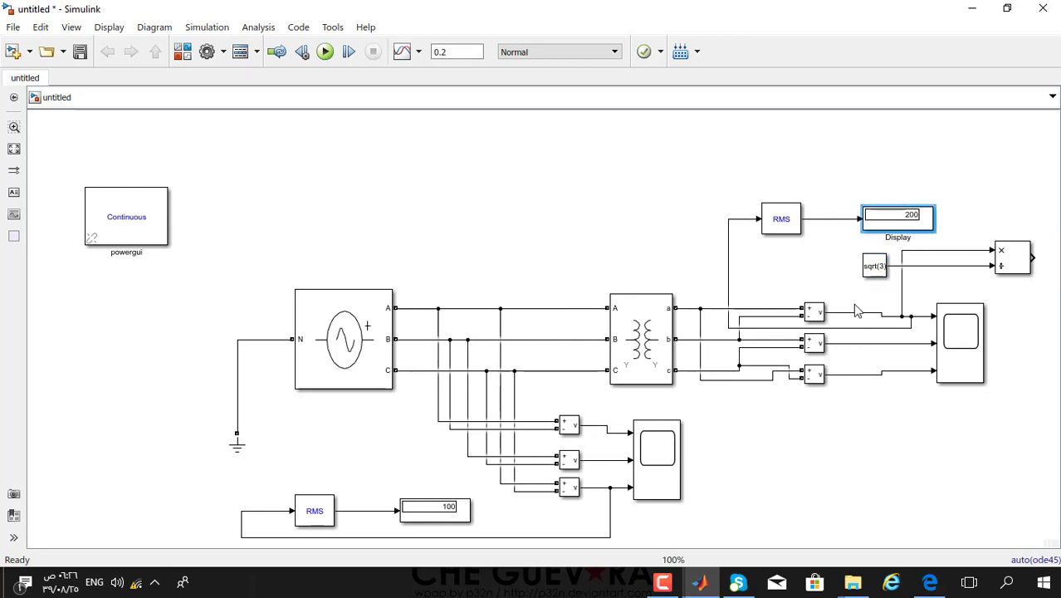
- Duplicate the 200 Display block and place the copy at the Divide block's output
{"action": "left_click", "coordinate": [924, 444]}
{"action": "key", "text": "ctrl+v"}
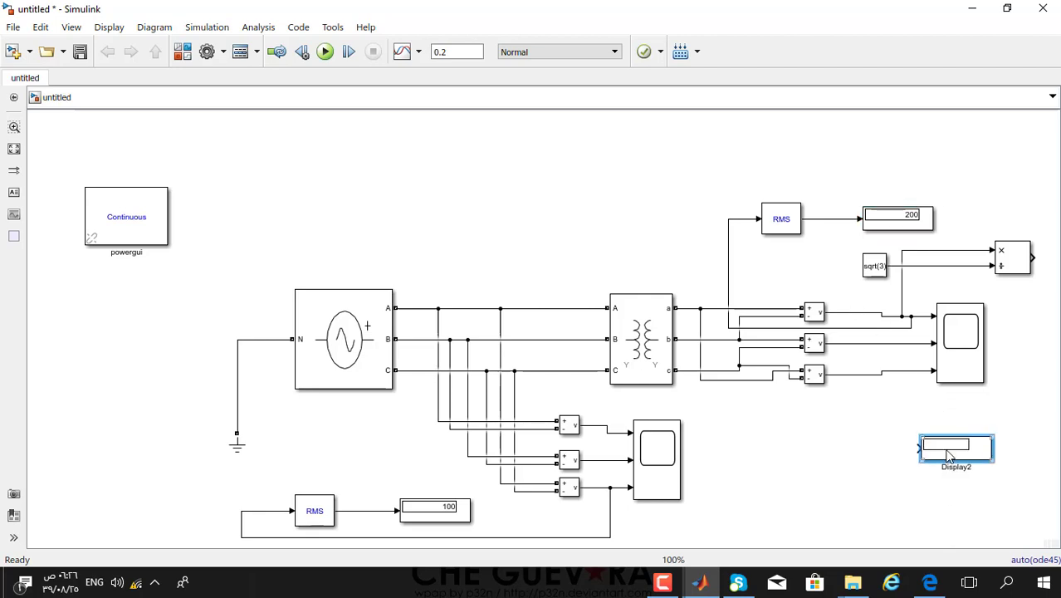
{"action": "mouse_move", "coordinate": [949, 455]}
{"action": "left_mouse_down"}
{"action": "mouse_move", "coordinate": [1026, 309]}
{"action": "mouse_move", "coordinate": [989, 439]}
{"action": "mouse_move", "coordinate": [1042, 336]}
{"action": "mouse_move", "coordinate": [1038, 303]}
{"action": "mouse_move", "coordinate": [991, 309]}
{"action": "mouse_move", "coordinate": [1048, 308]}
{"action": "mouse_move", "coordinate": [983, 294]}
{"action": "mouse_move", "coordinate": [996, 292]}
{"action": "left_mouse_up"}
- Run the simulation so the new display reads 81.65
{"action": "scroll", "coordinate": [990, 440], "scroll_direction": "down", "scroll_amount": 1}
{"action": "mouse_move", "coordinate": [964, 292]}
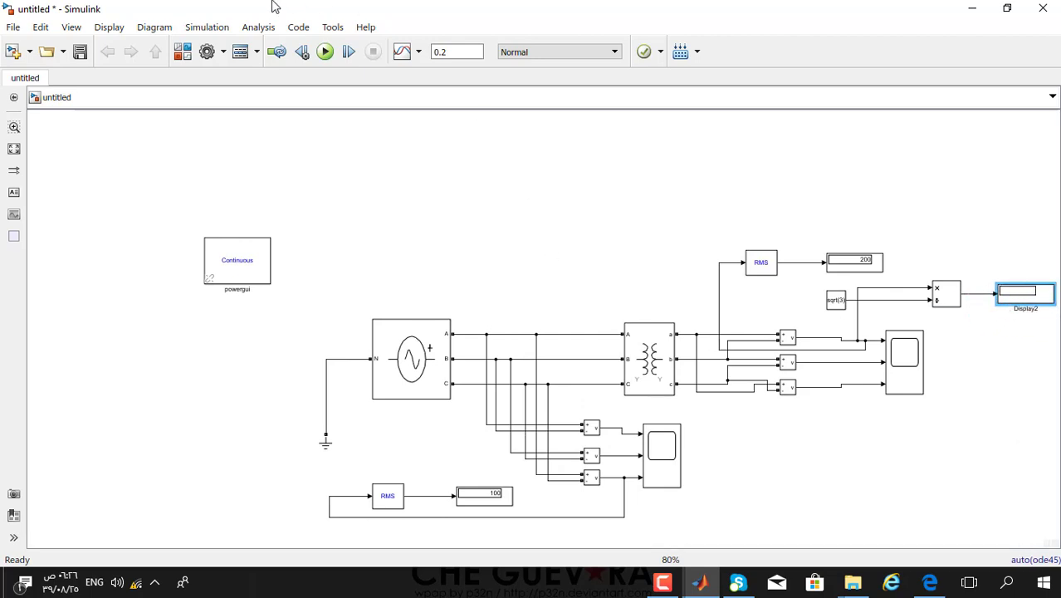
{"action": "left_click", "coordinate": [327, 55]}
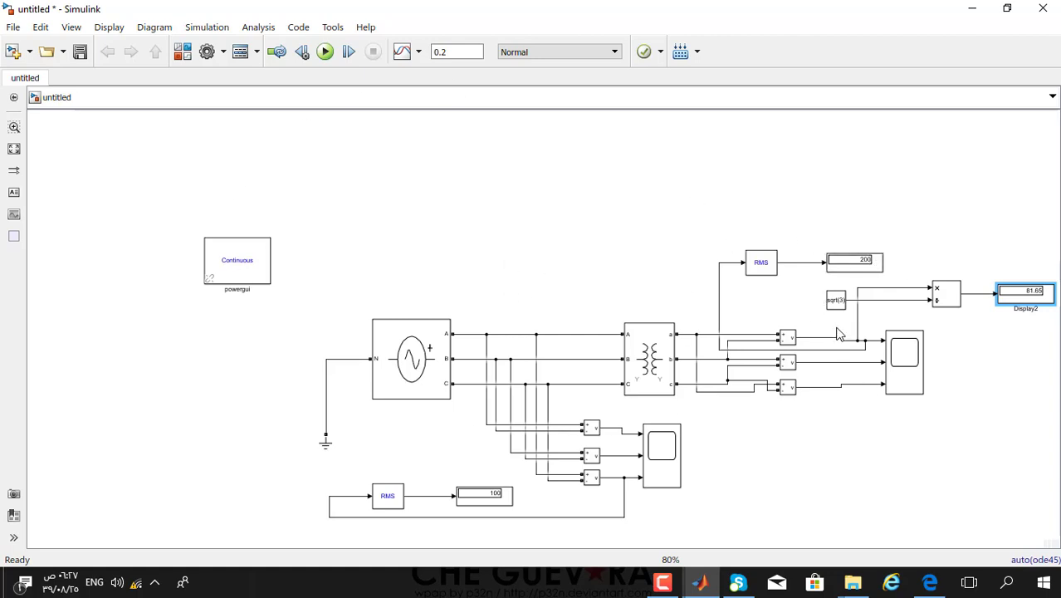
{"action": "left_click", "coordinate": [494, 503]}
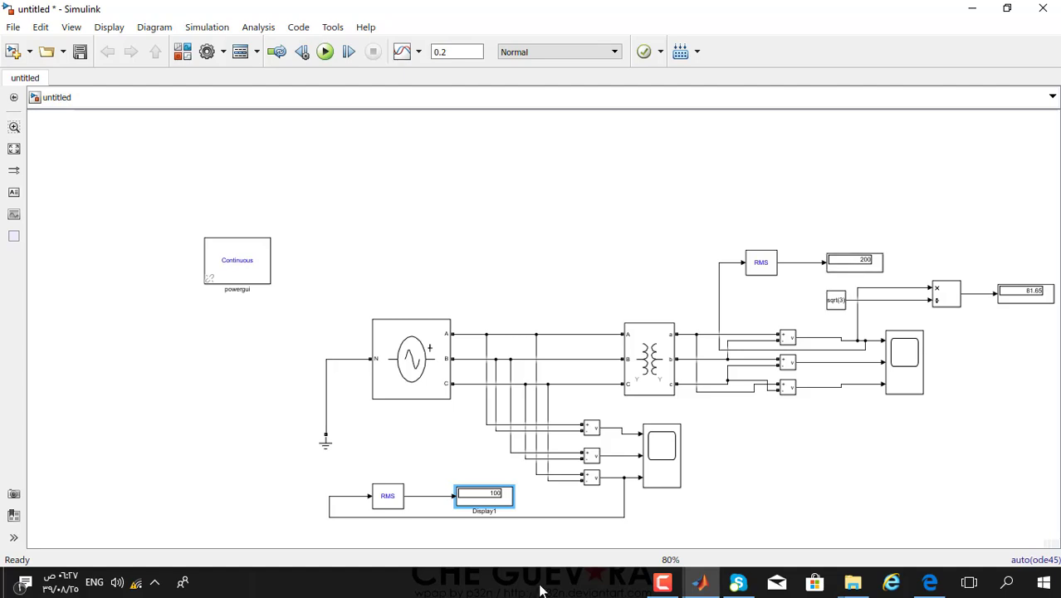
{"action": "left_click", "coordinate": [849, 264]}
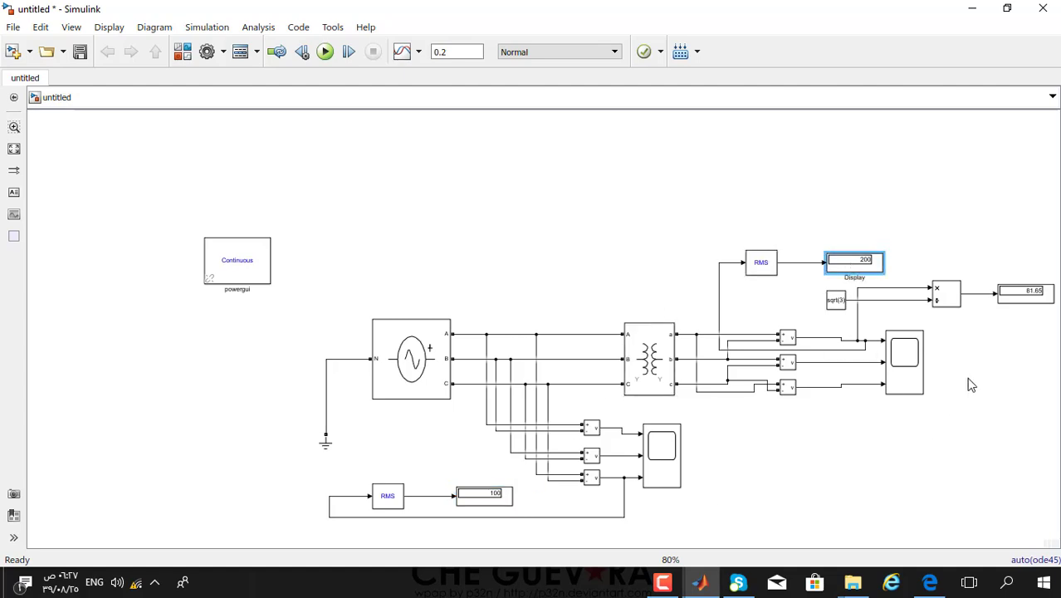
{"action": "left_click", "coordinate": [1038, 300]}
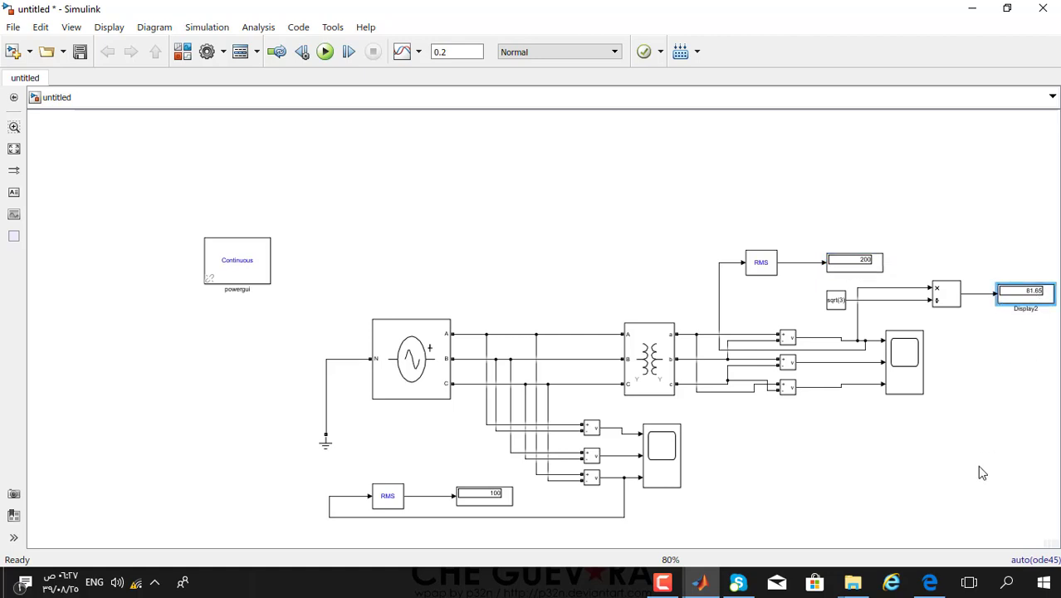
{"action": "mouse_move", "coordinate": [930, 581]}
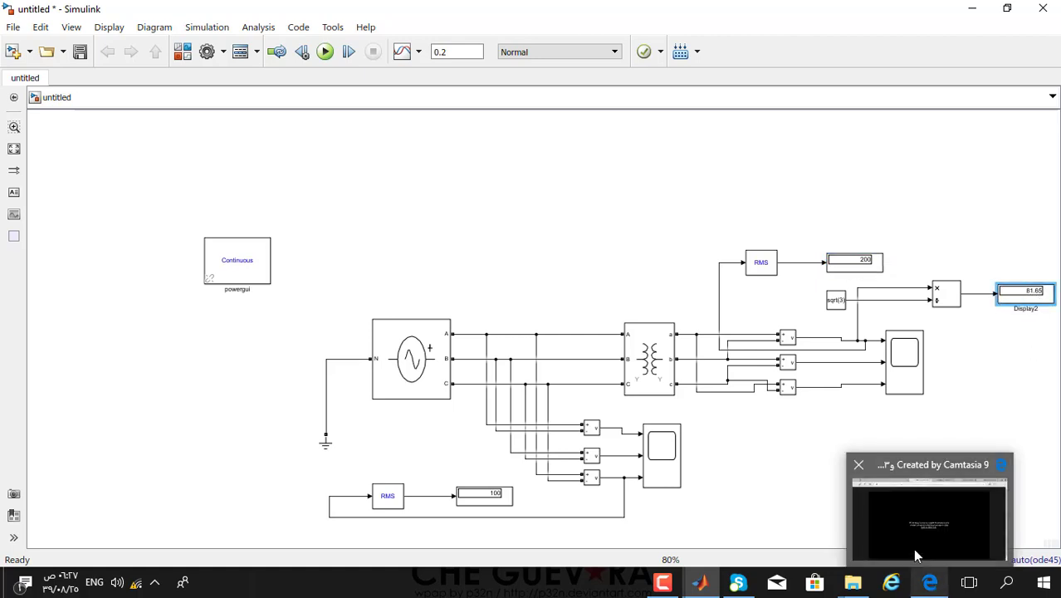
{"action": "mouse_move", "coordinate": [913, 548]}
{"action": "left_click", "coordinate": [922, 429]}
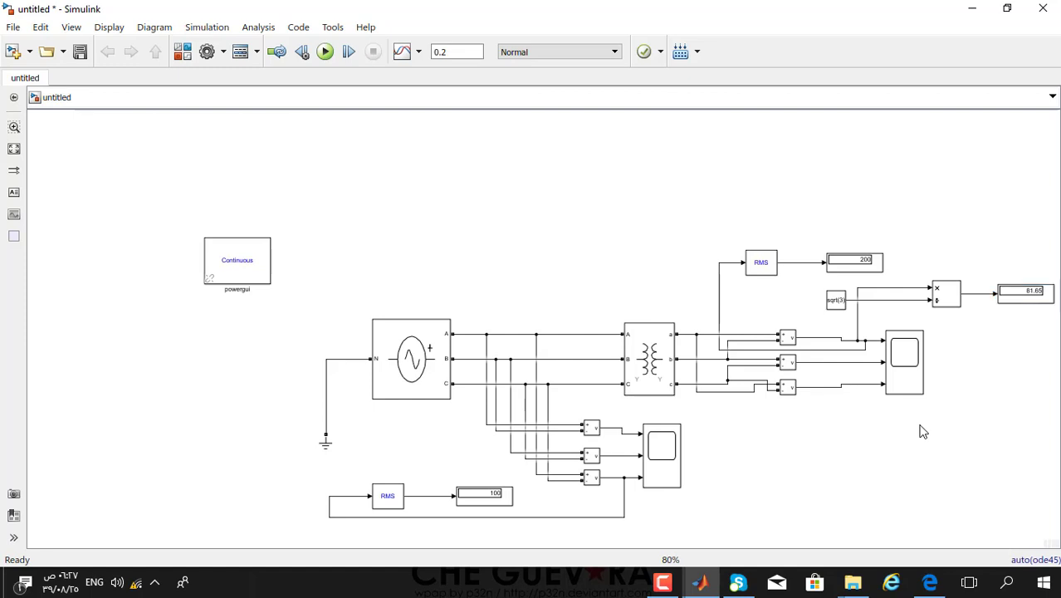
{"action": "left_click", "coordinate": [663, 581]}
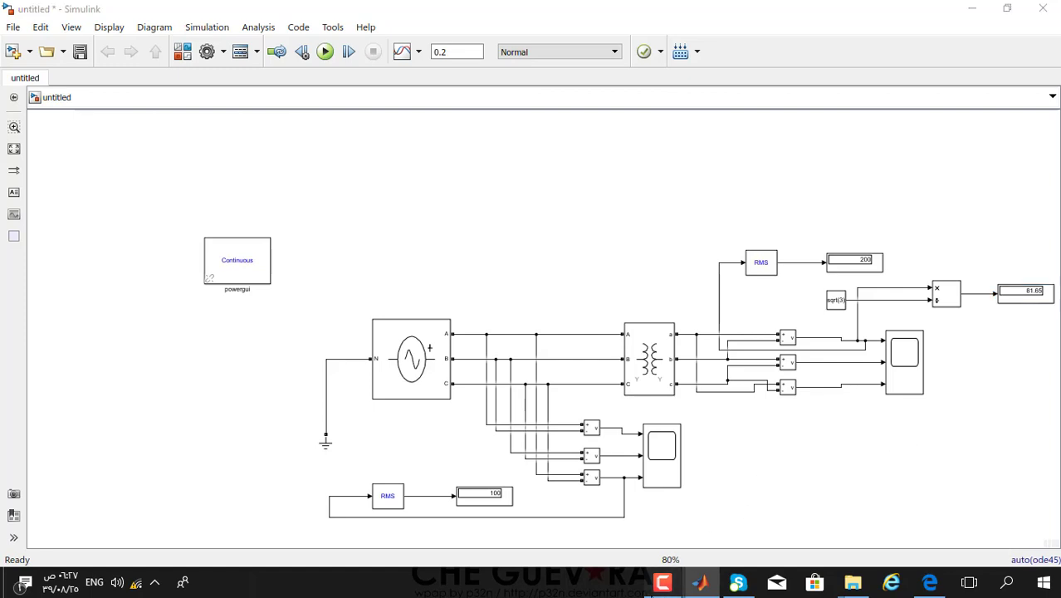
{"action": "left_click", "coordinate": [662, 581]}
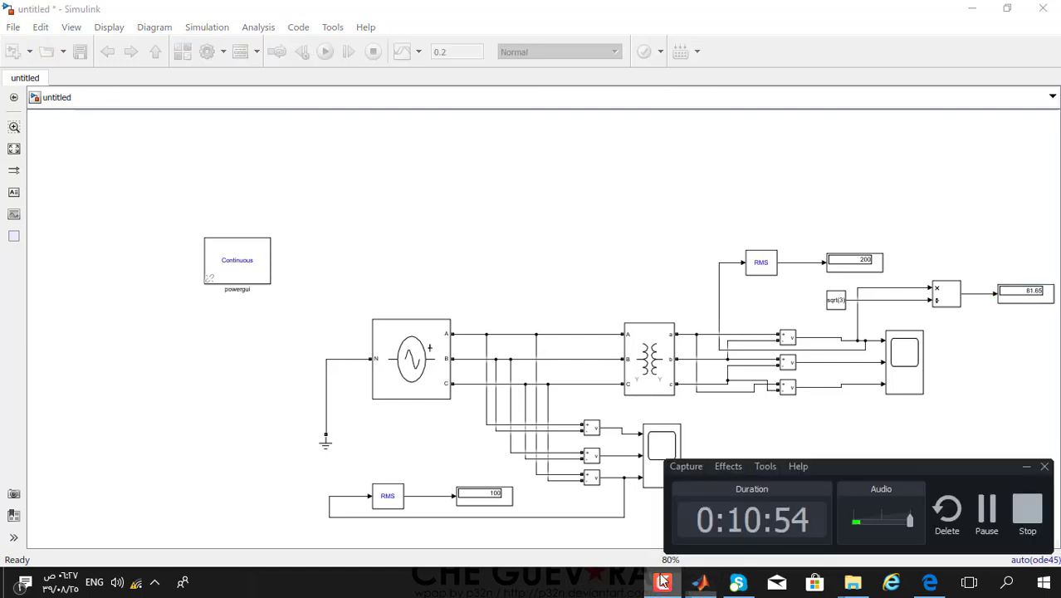
{"action": "left_click", "coordinate": [987, 350]}
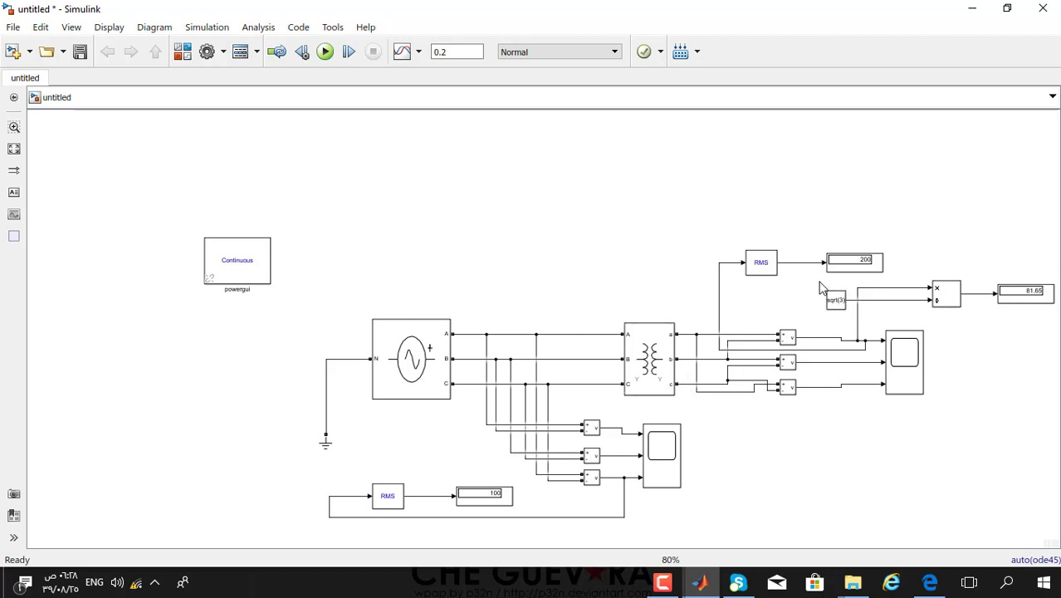
- Delete the sqrt(3) Constant, Divide and 81.65 Display blocks with their wires
{"action": "left_click_drag", "start_coordinate": [820, 287], "coordinate": [1020, 314]}
{"action": "key", "text": "Delete"}
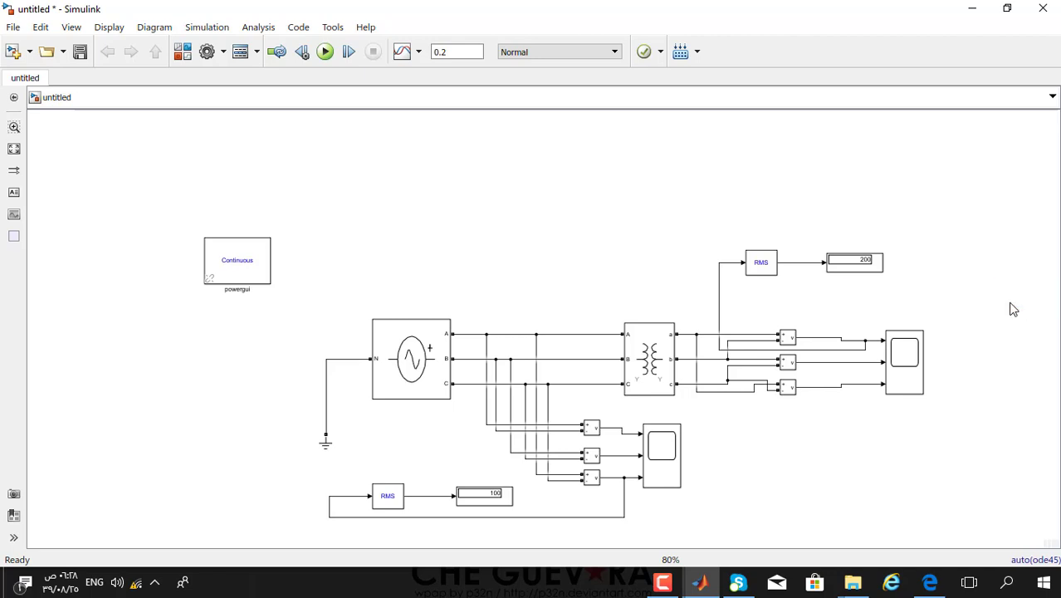
{"action": "left_click", "coordinate": [656, 369]}
- Set the transformer's winding 2 connection to Delta (D1), keeping SI units and winding 1 as Y
{"action": "double_click", "coordinate": [660, 359]}
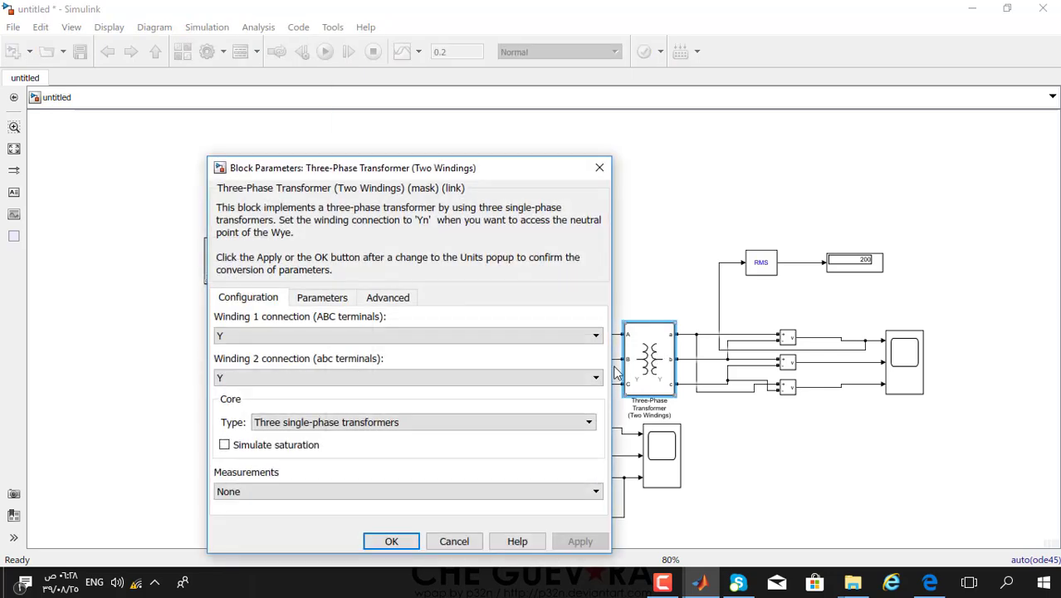
{"action": "left_click", "coordinate": [303, 301]}
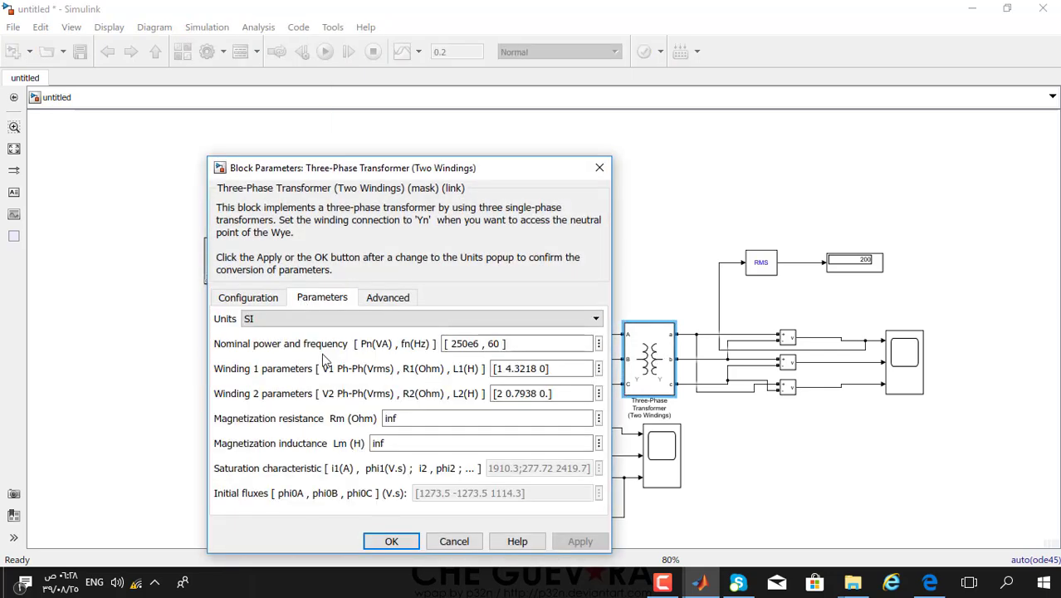
{"action": "left_click", "coordinate": [284, 323]}
{"action": "left_click", "coordinate": [275, 324]}
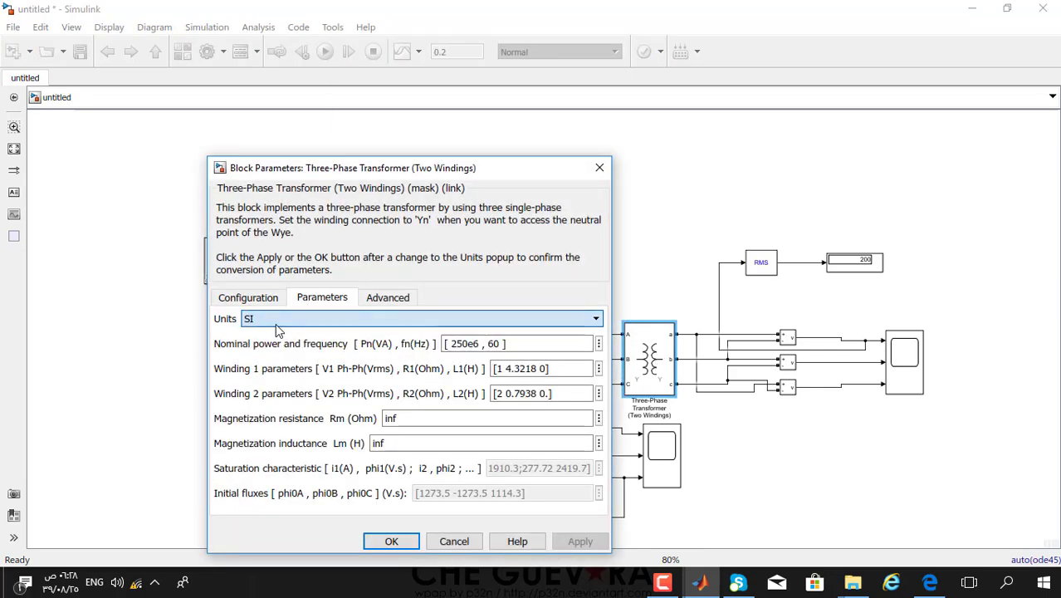
{"action": "left_click", "coordinate": [249, 297]}
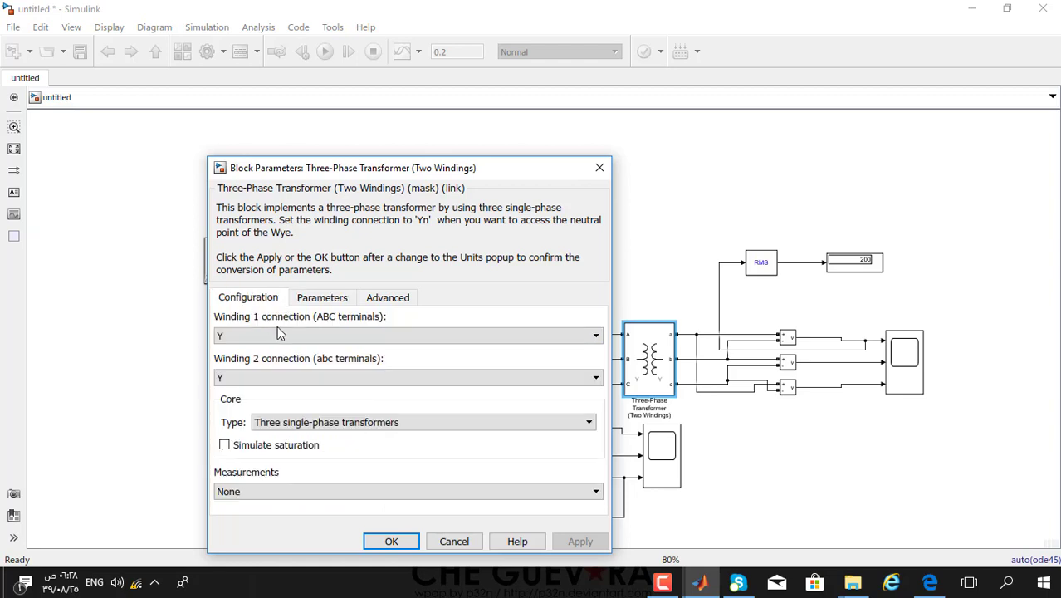
{"action": "left_click", "coordinate": [276, 377]}
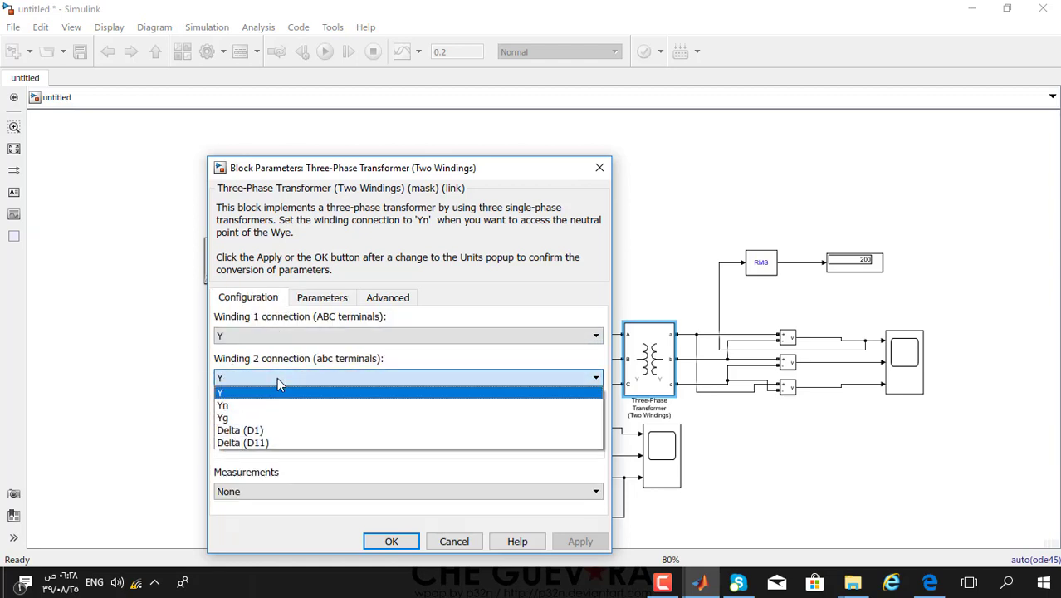
{"action": "left_click", "coordinate": [245, 433]}
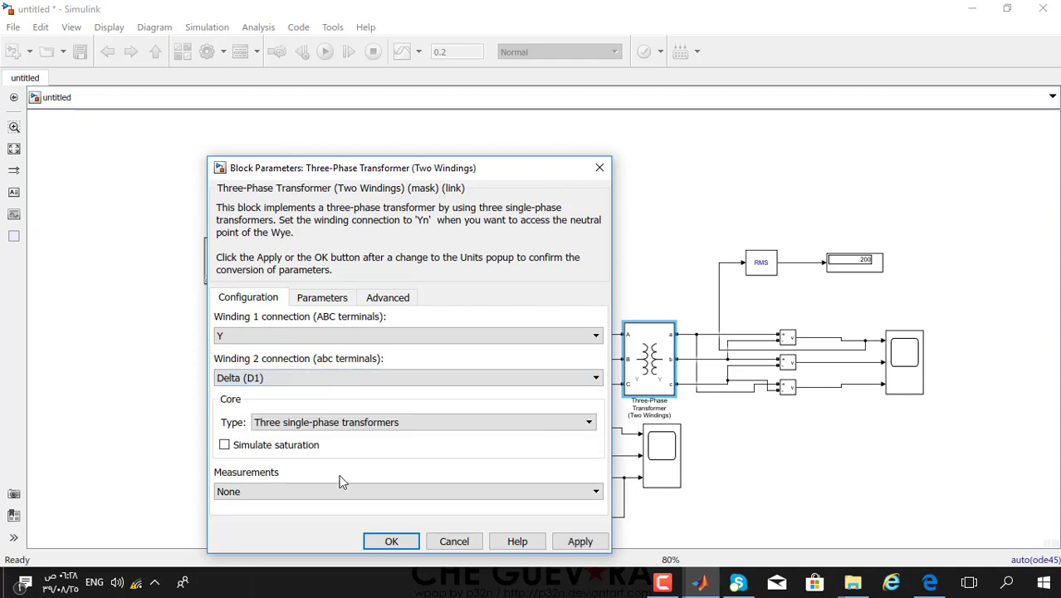
{"action": "left_click", "coordinate": [390, 542]}
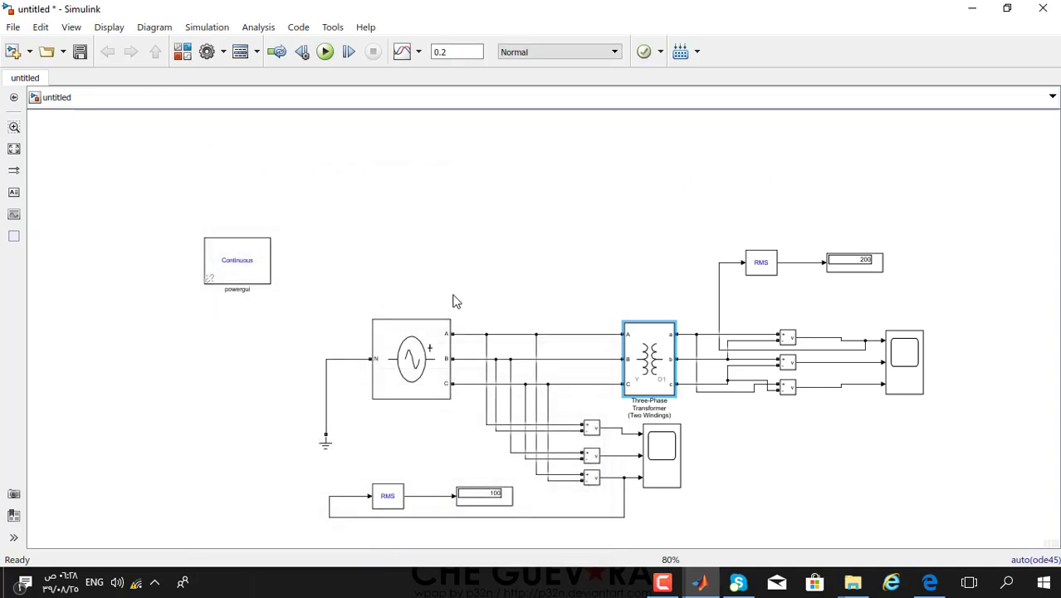
- Rerun the Y–D1 model and check the scope's line-voltage waveforms peaking near 280
{"action": "left_click", "coordinate": [325, 52]}
{"action": "double_click", "coordinate": [909, 357]}
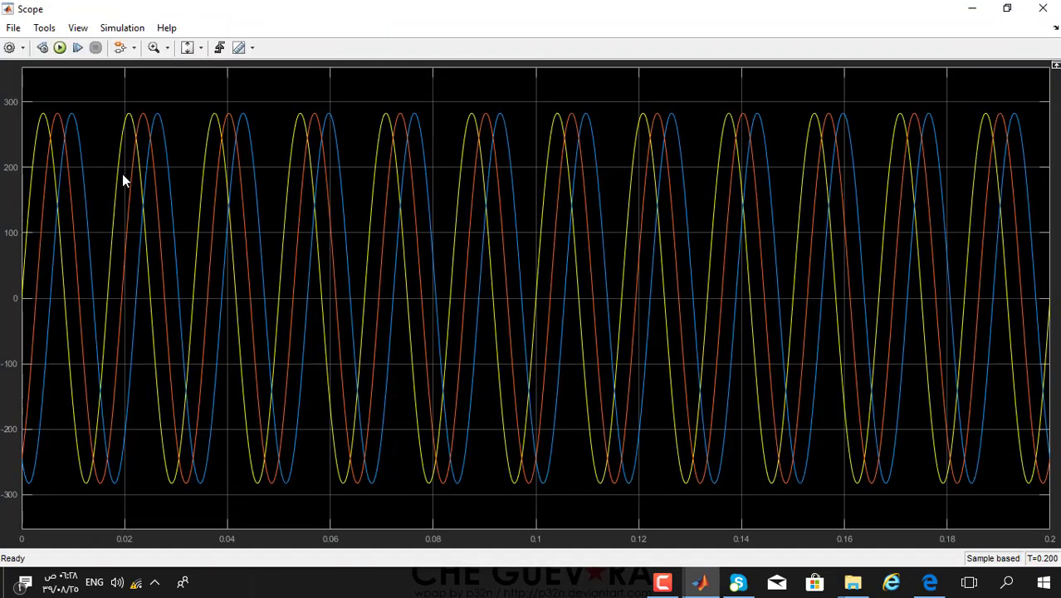
{"action": "left_click", "coordinate": [1043, 7]}
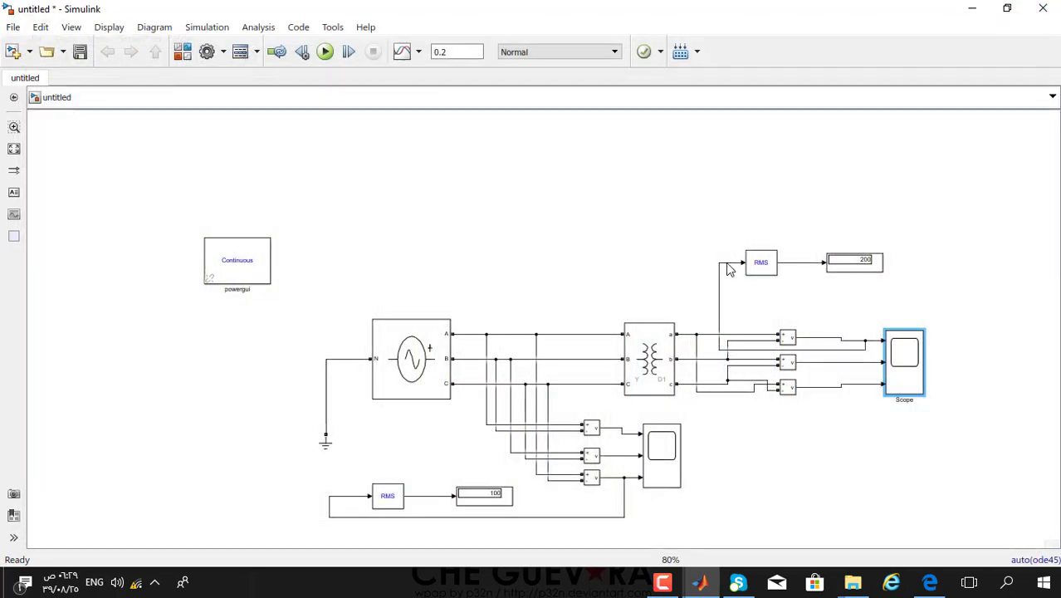